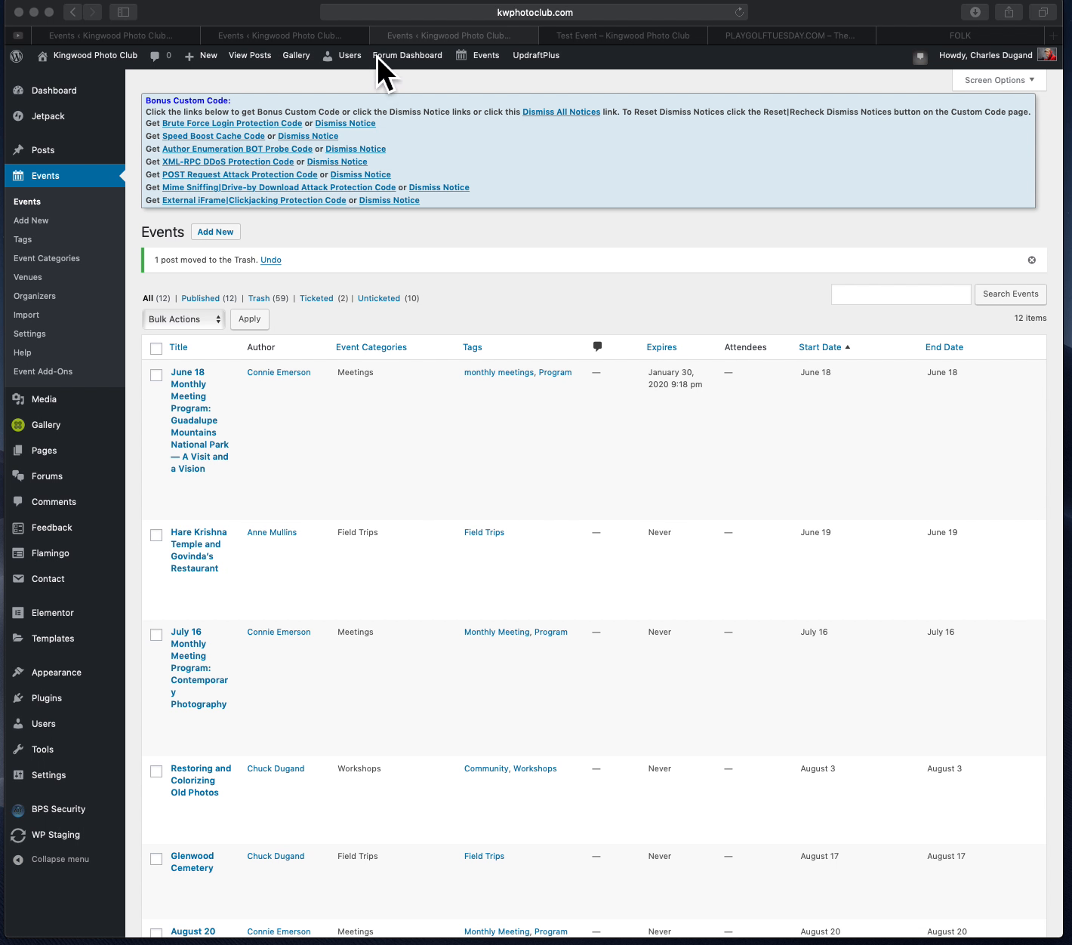
Go to the Members' Only area of the Kingwood Photo Club site and open the WordPress dashboard from there
scroll(378, 54, down, 1)
click(460, 49)
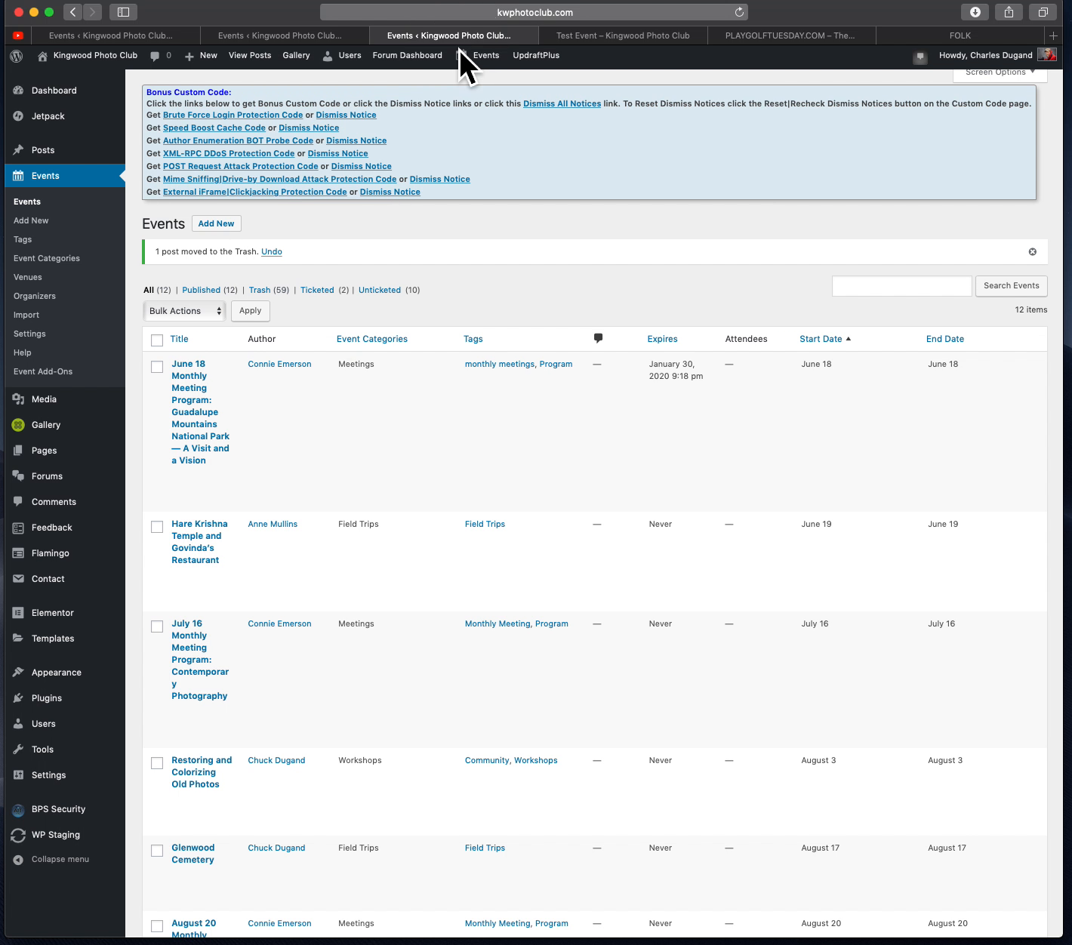
click(456, 21)
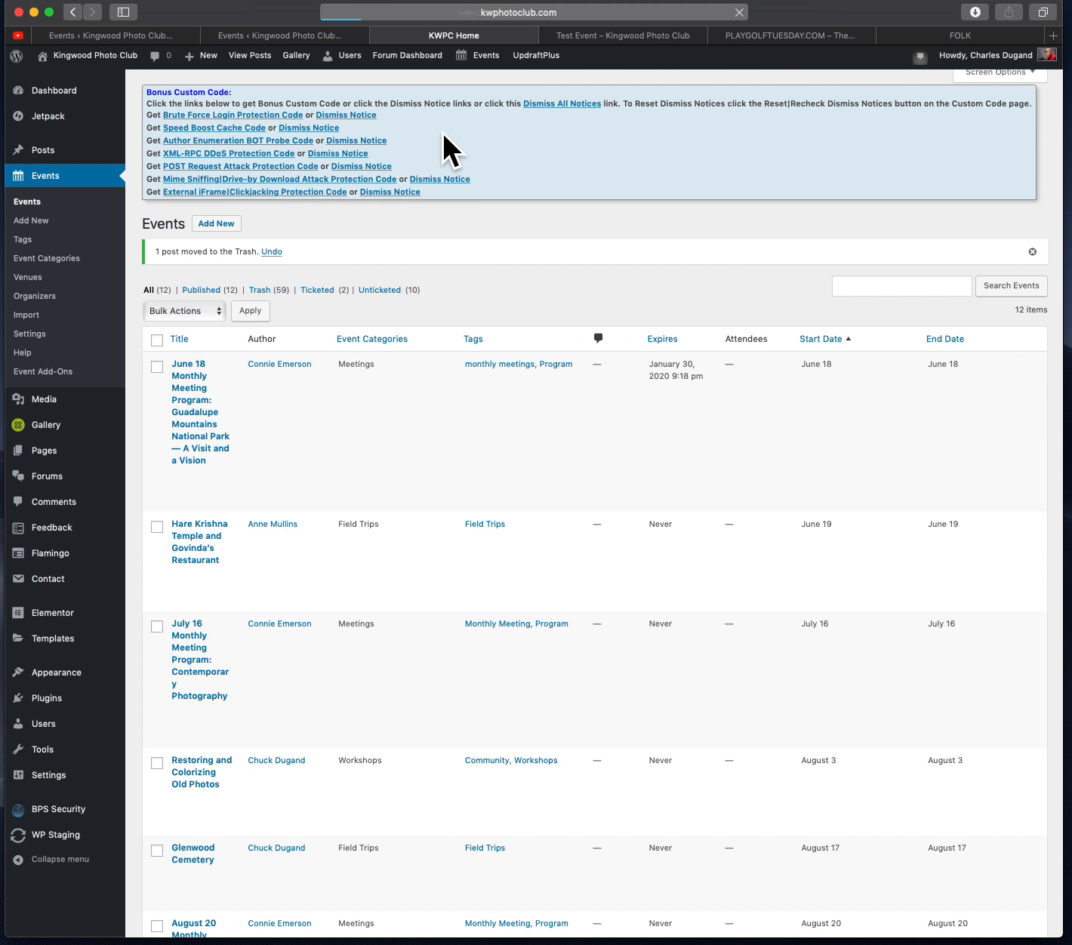
click(443, 132)
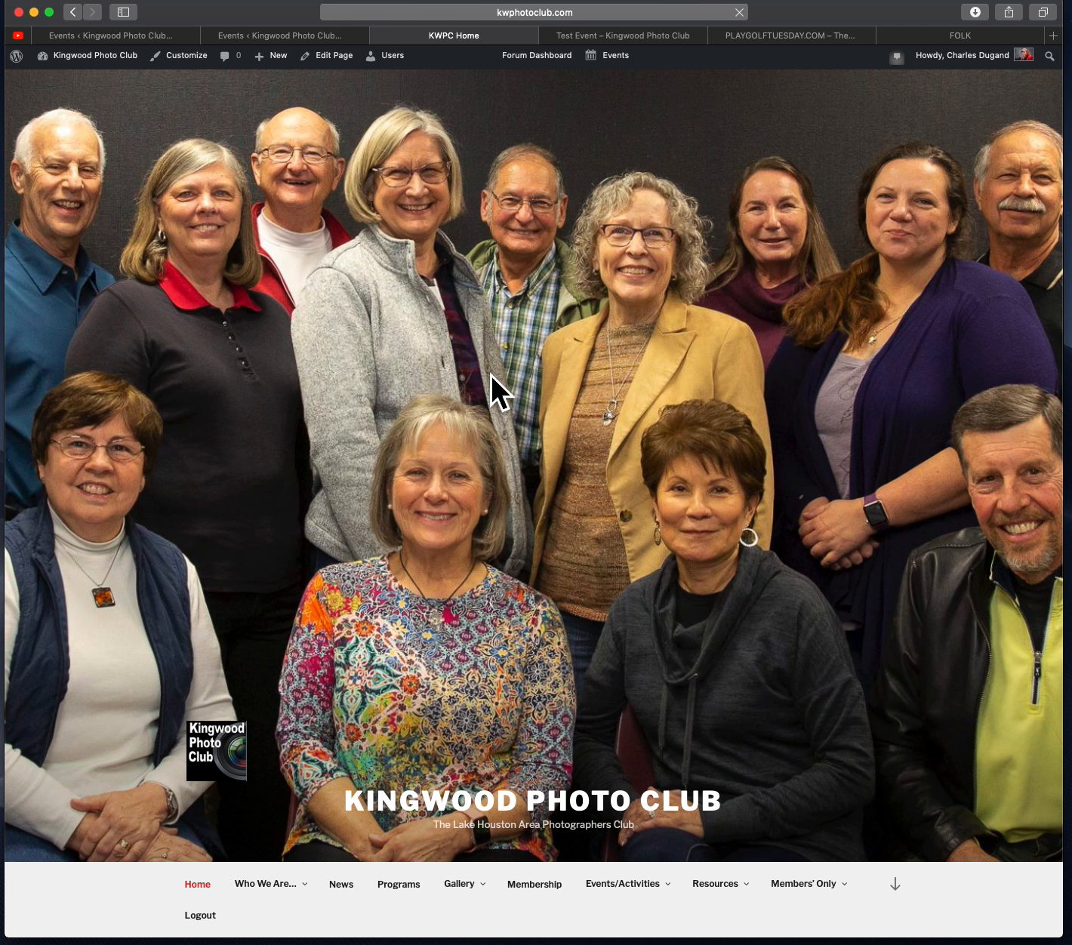
scroll(563, 875, down, 5)
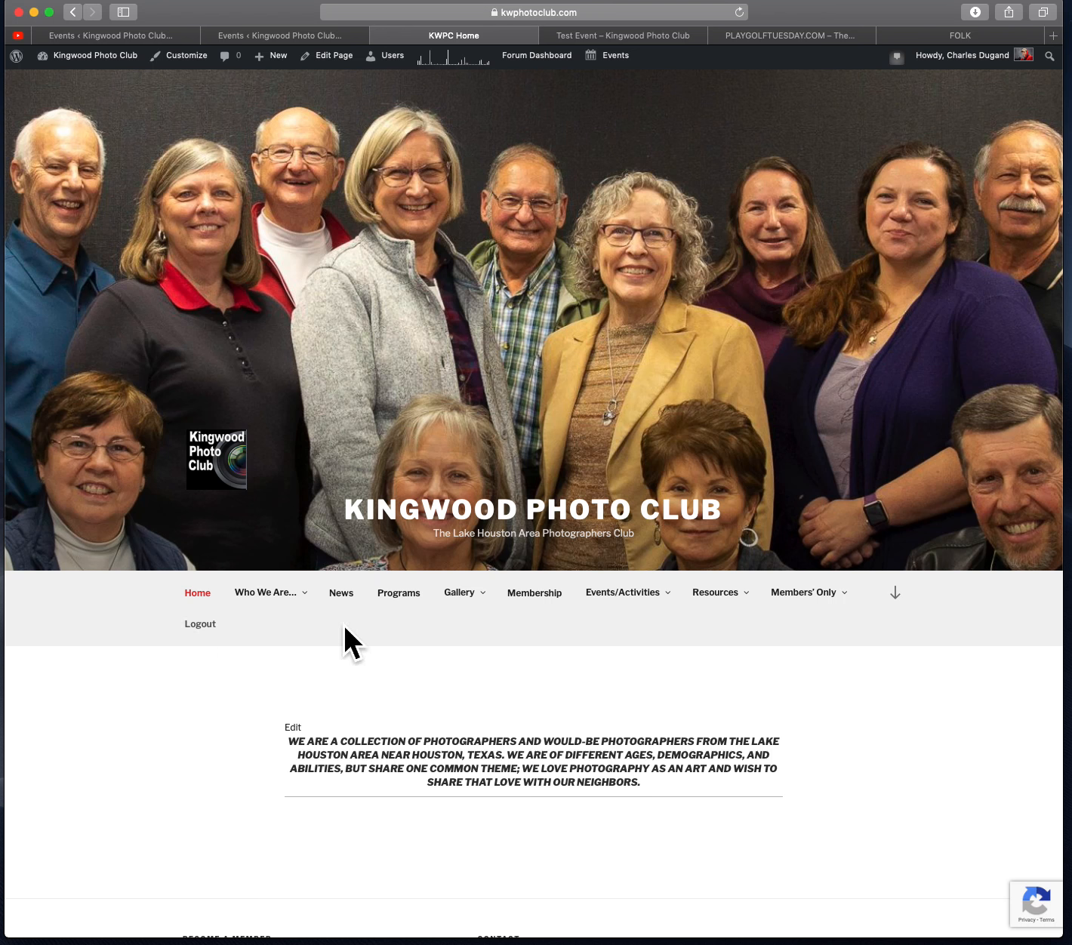
click(801, 620)
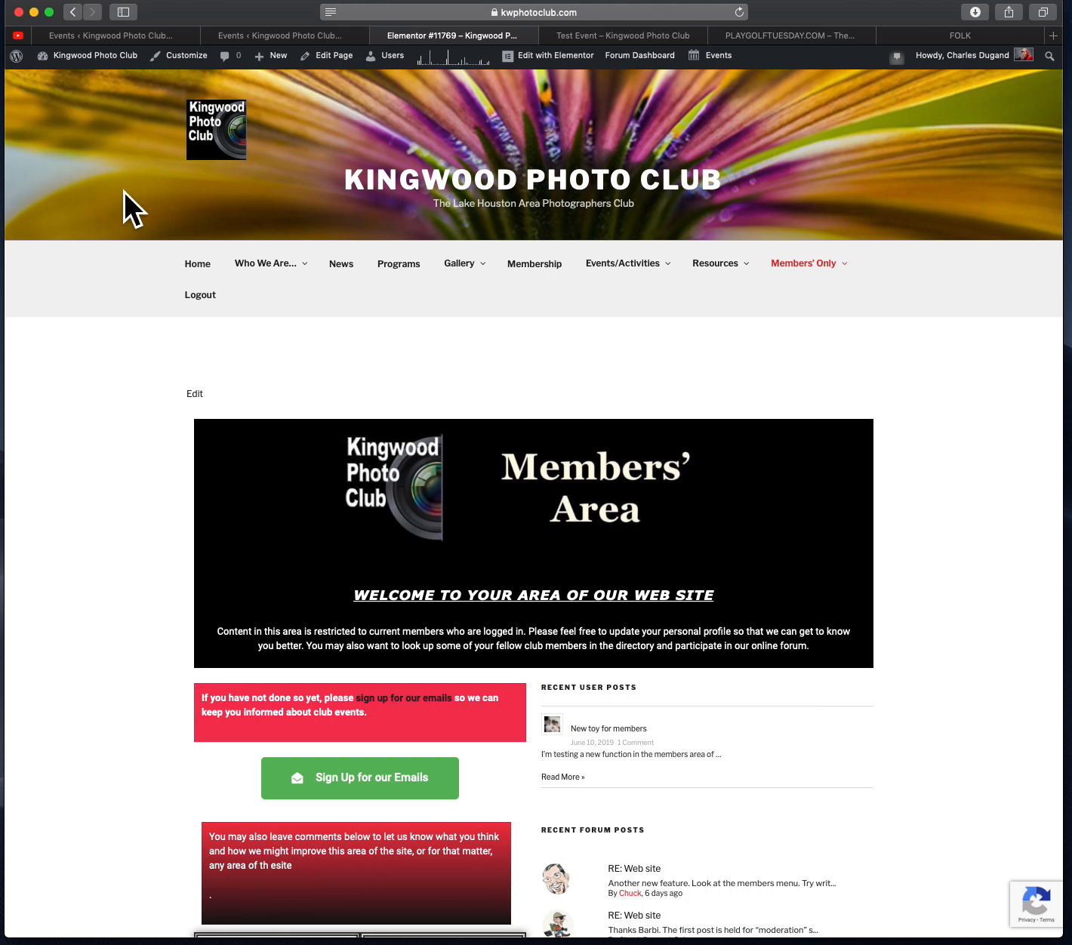
mouse_move(85, 81)
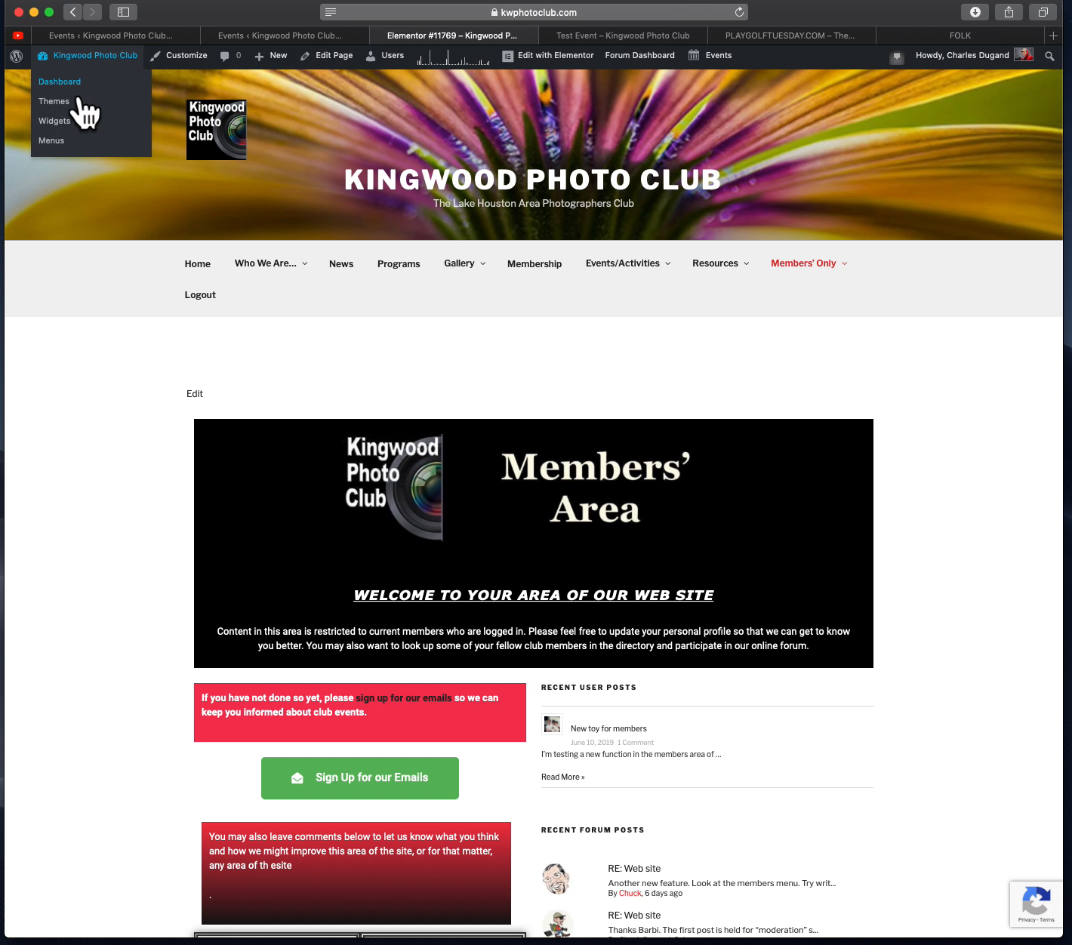
click(67, 82)
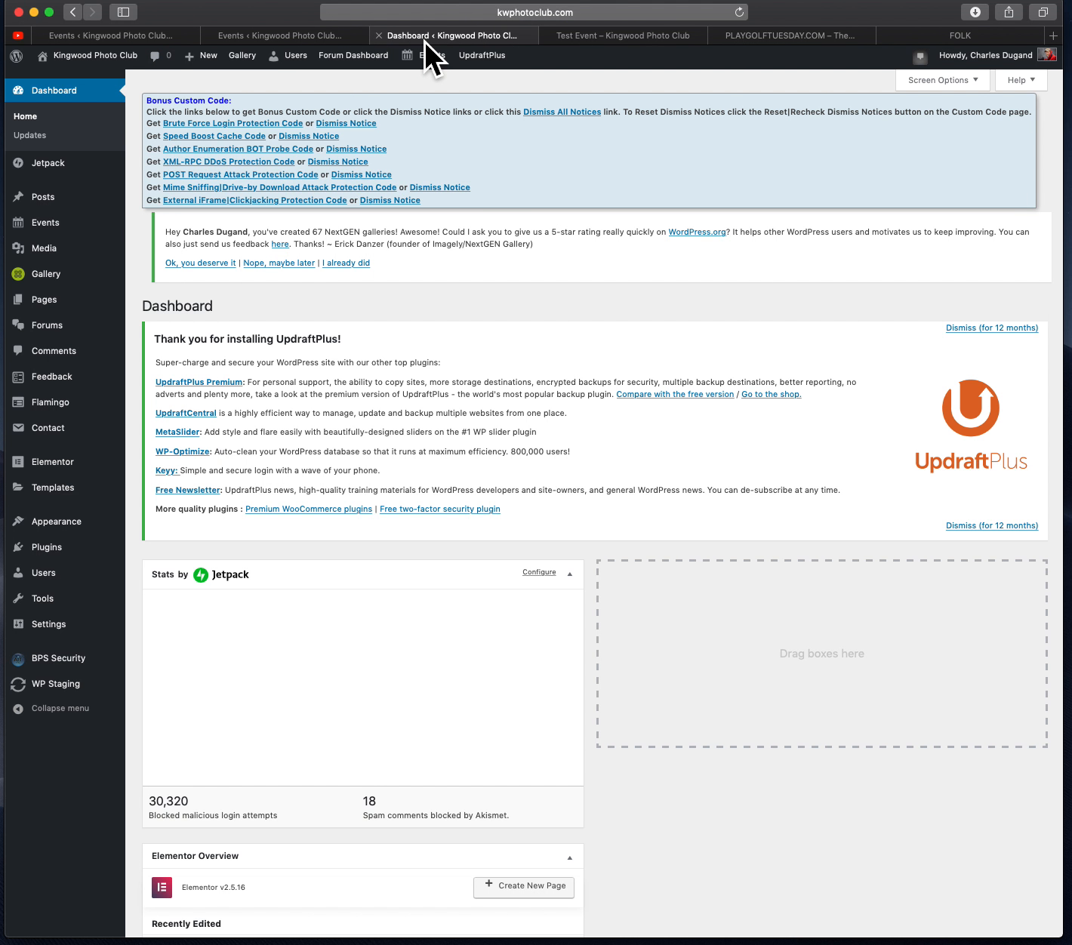
Close the Test Event, PLAYGOLFTUESDAY.COM and duplicate Events browser tabs, and bring the remaining Events list to the front
click(557, 44)
click(557, 43)
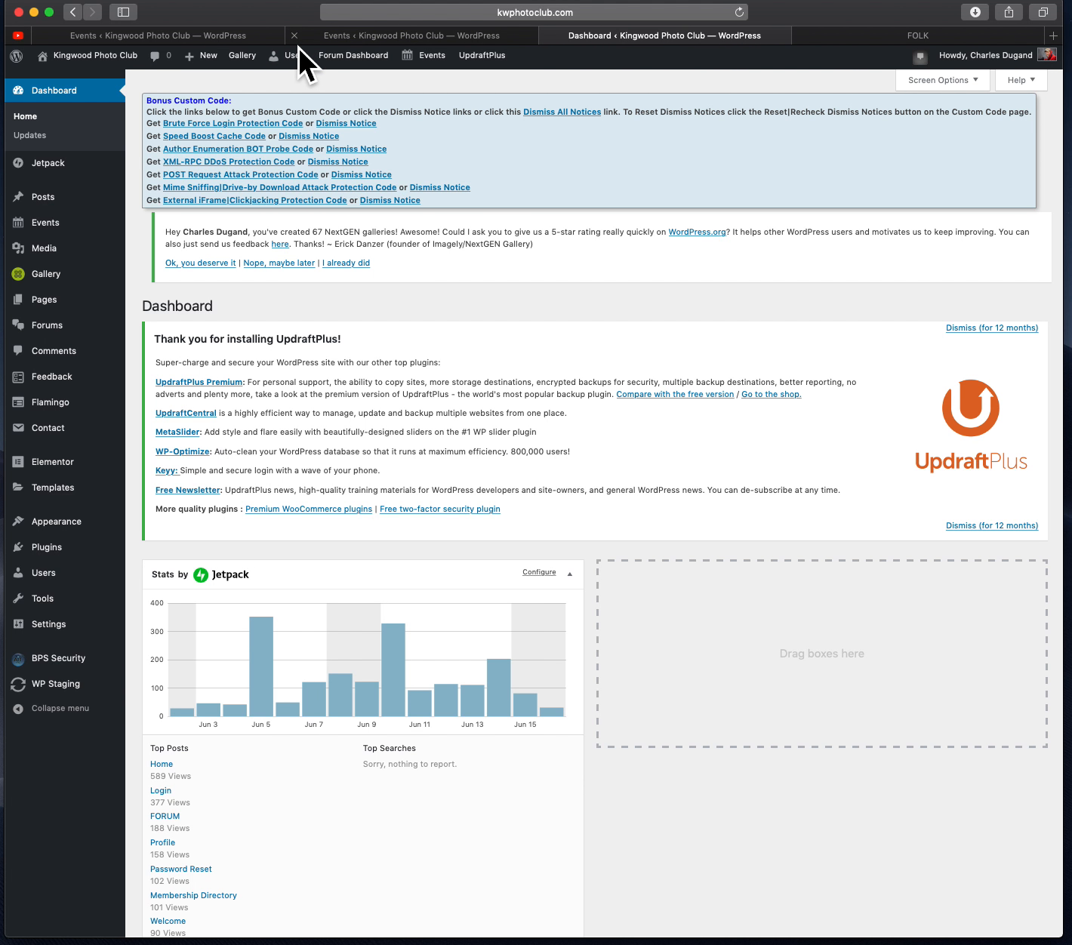
click(299, 43)
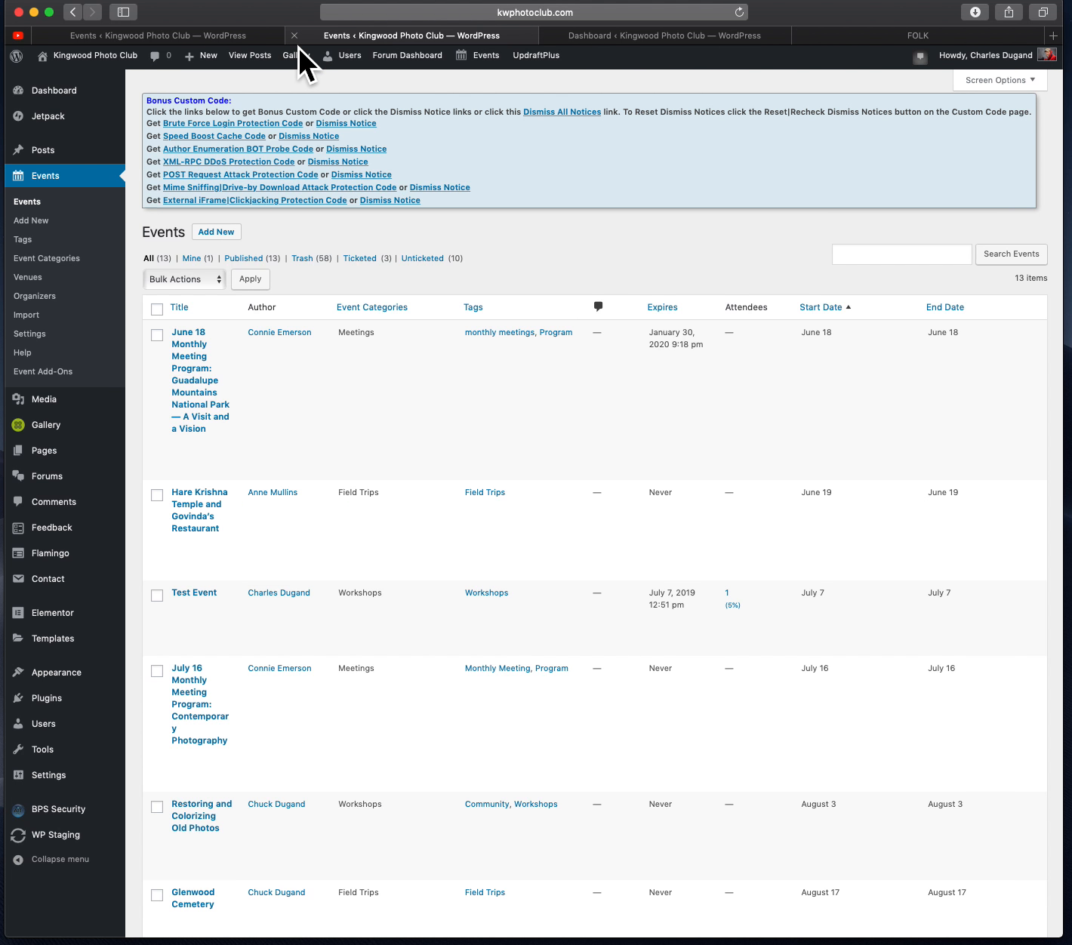
click(132, 43)
click(47, 41)
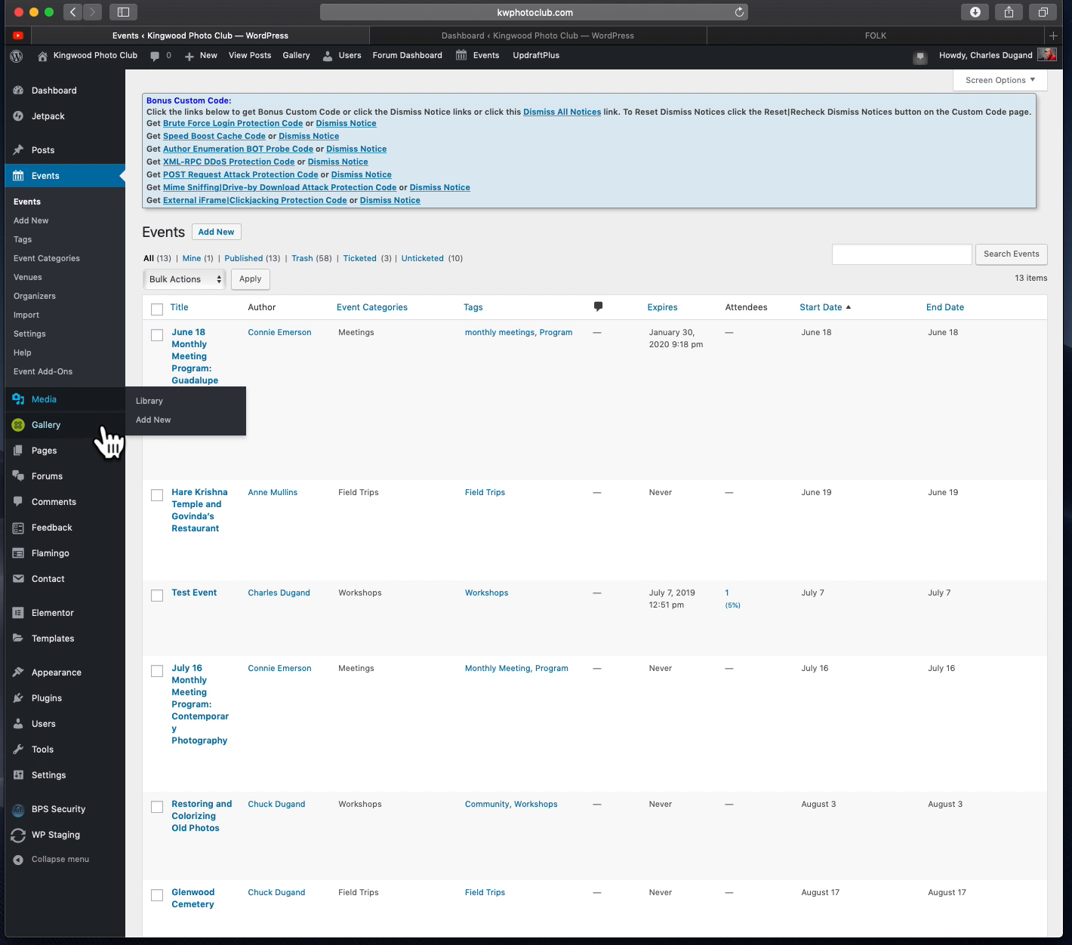
Open the Events list again and look through the scheduled events with their categories, attendees and dates
mouse_move(96, 435)
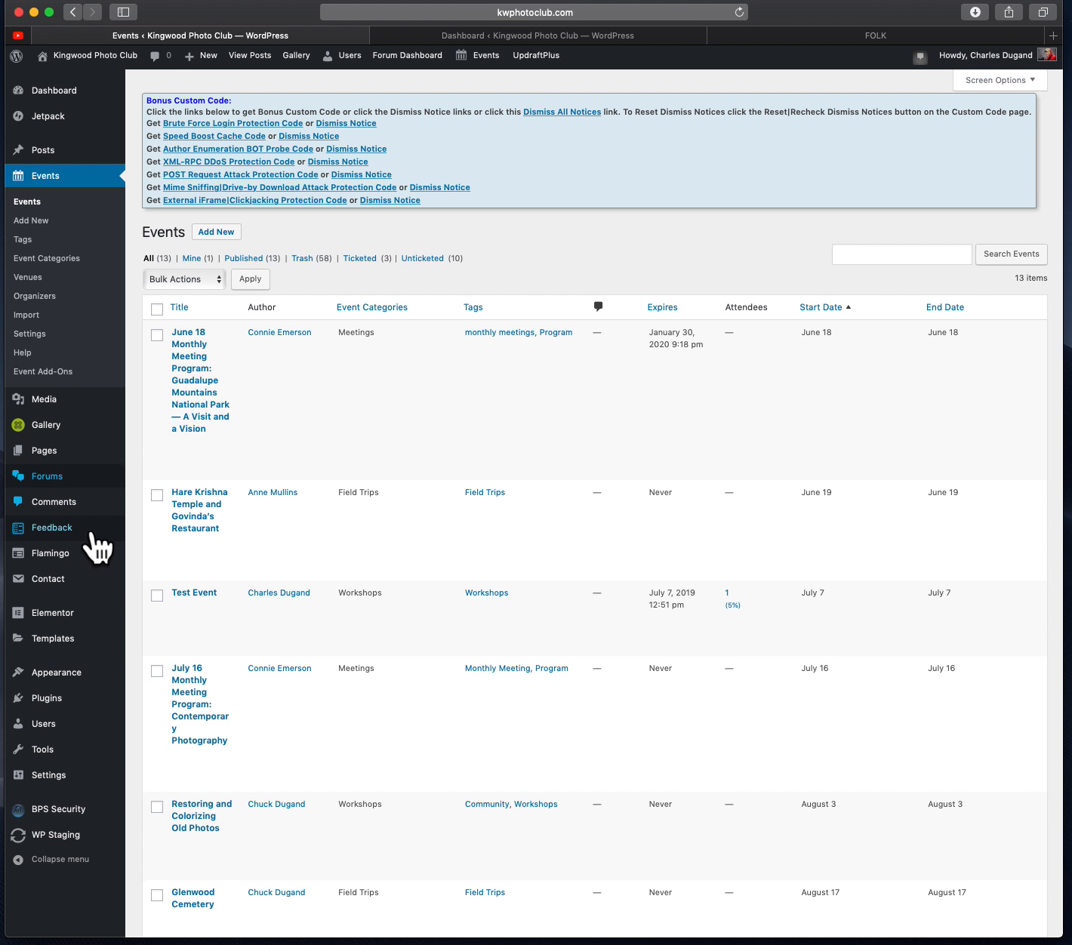
mouse_move(92, 532)
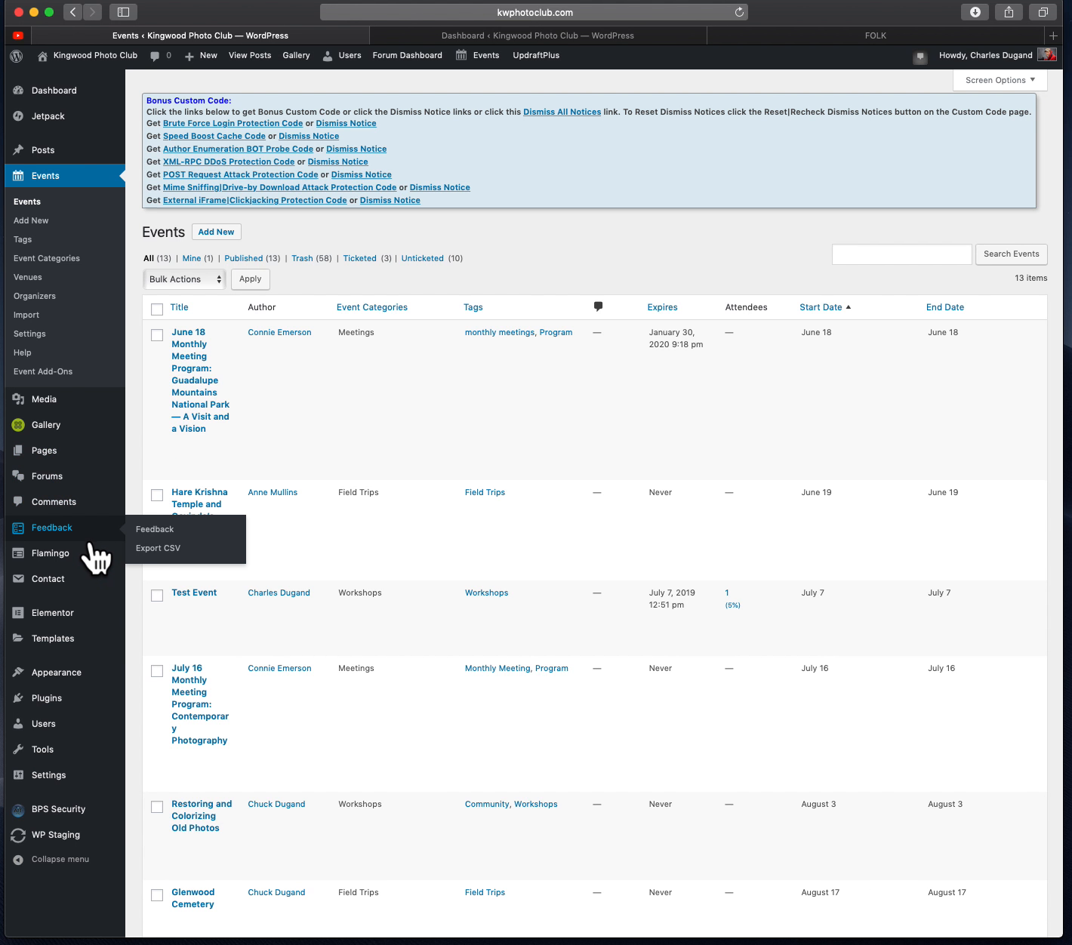
click(68, 202)
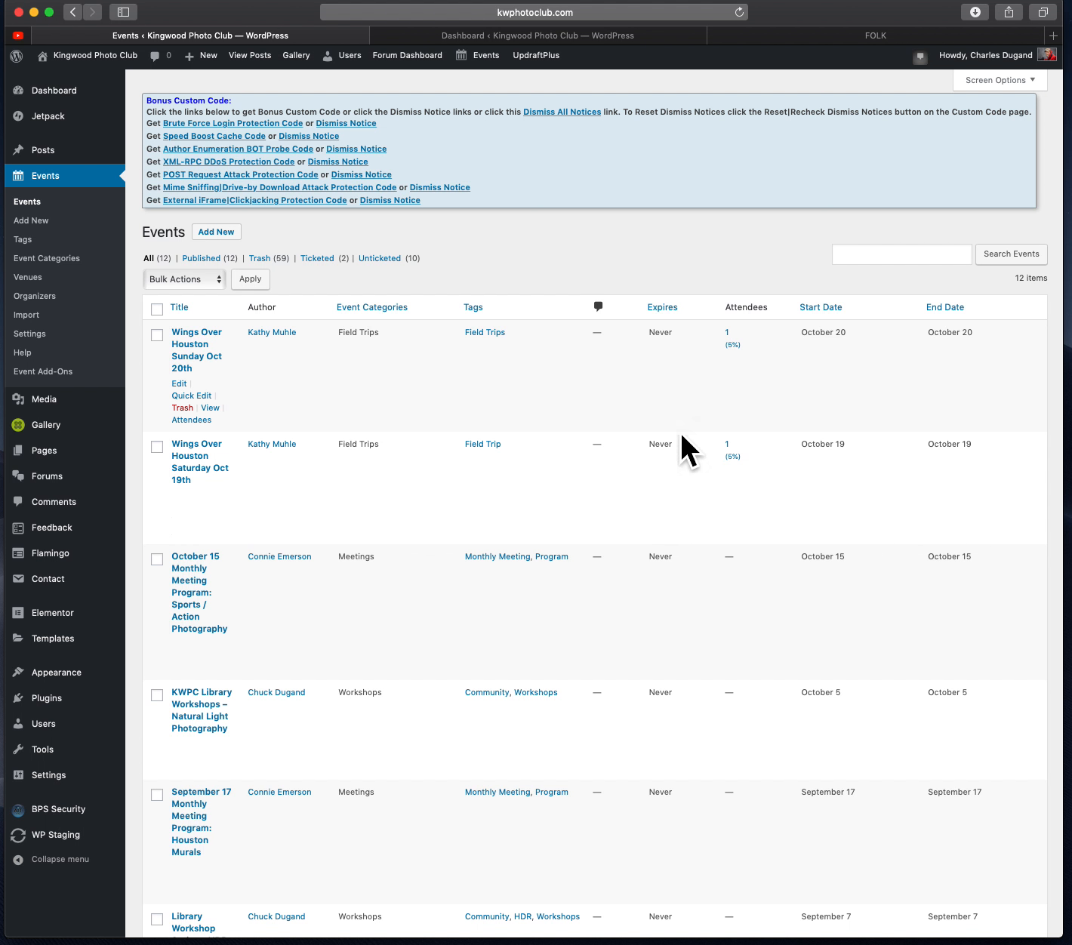
scroll(657, 714, down, 15)
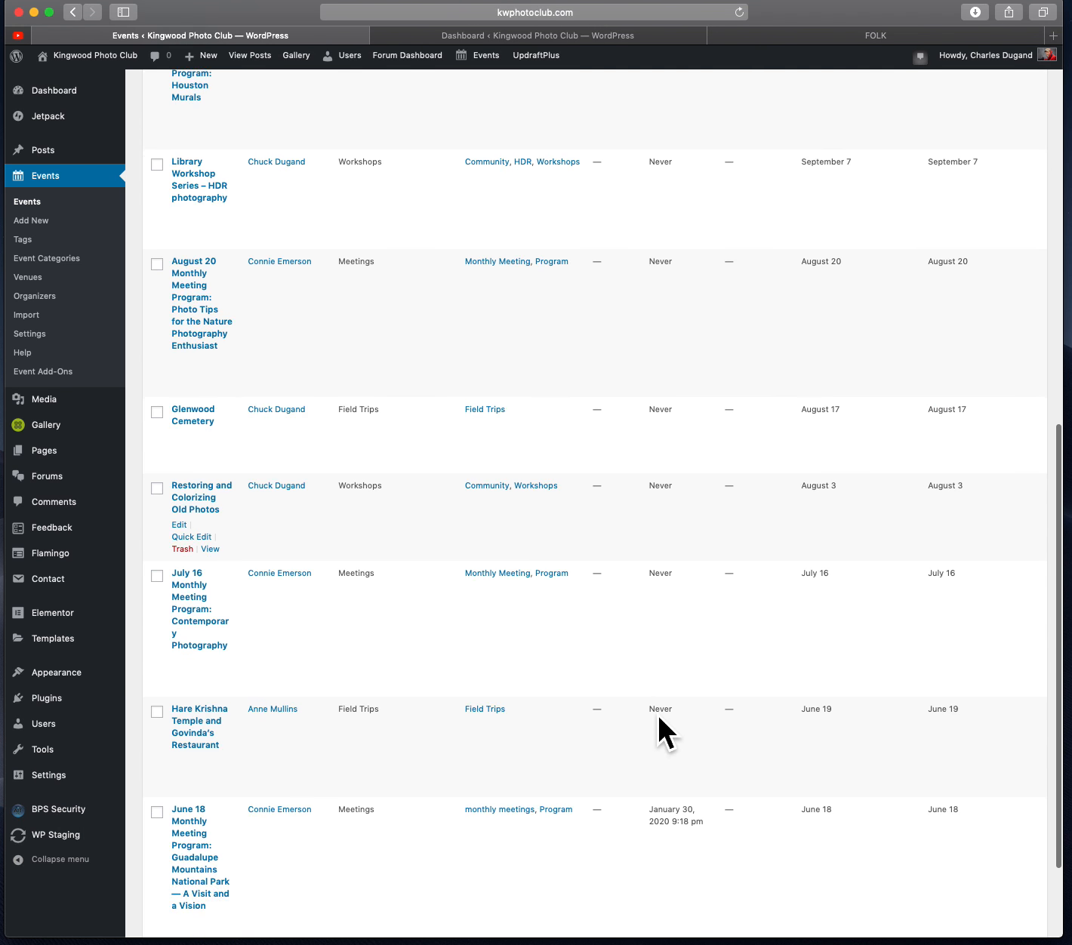
scroll(721, 678, up, 8)
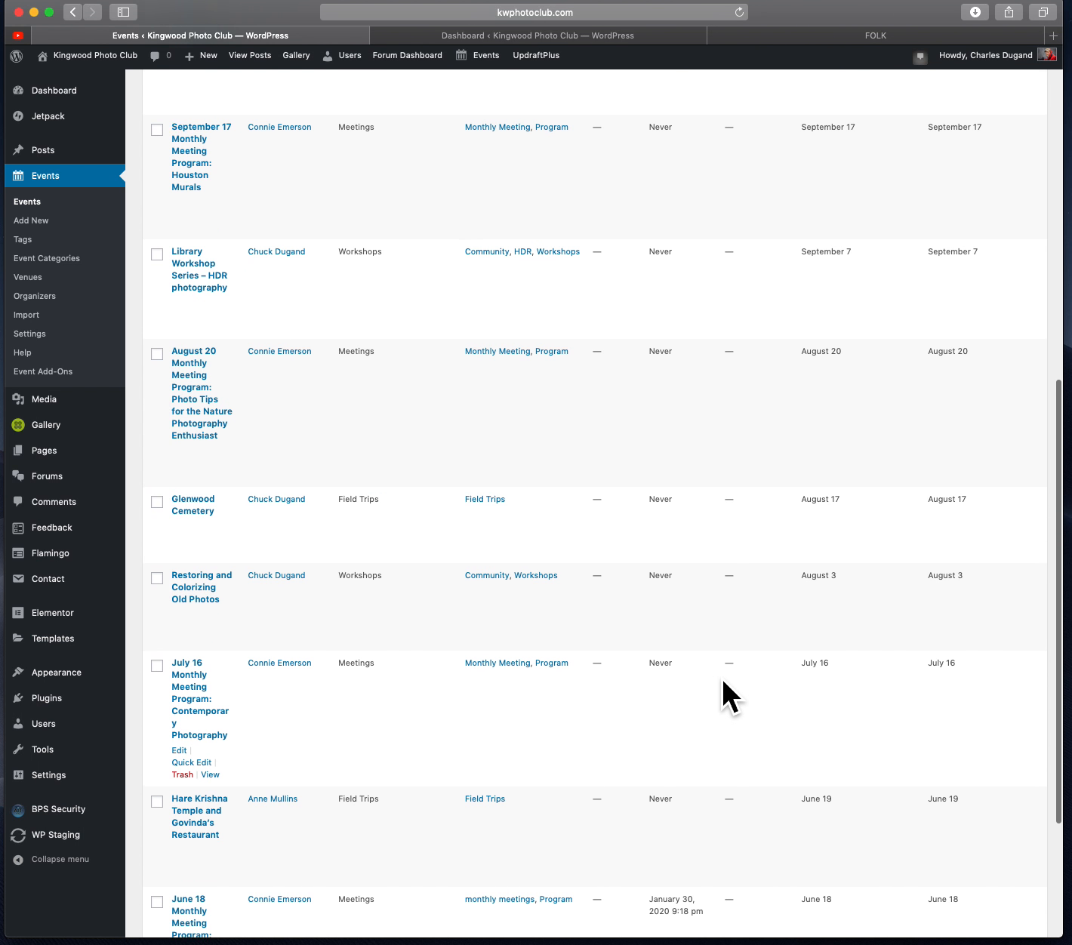
scroll(722, 679, up, 6)
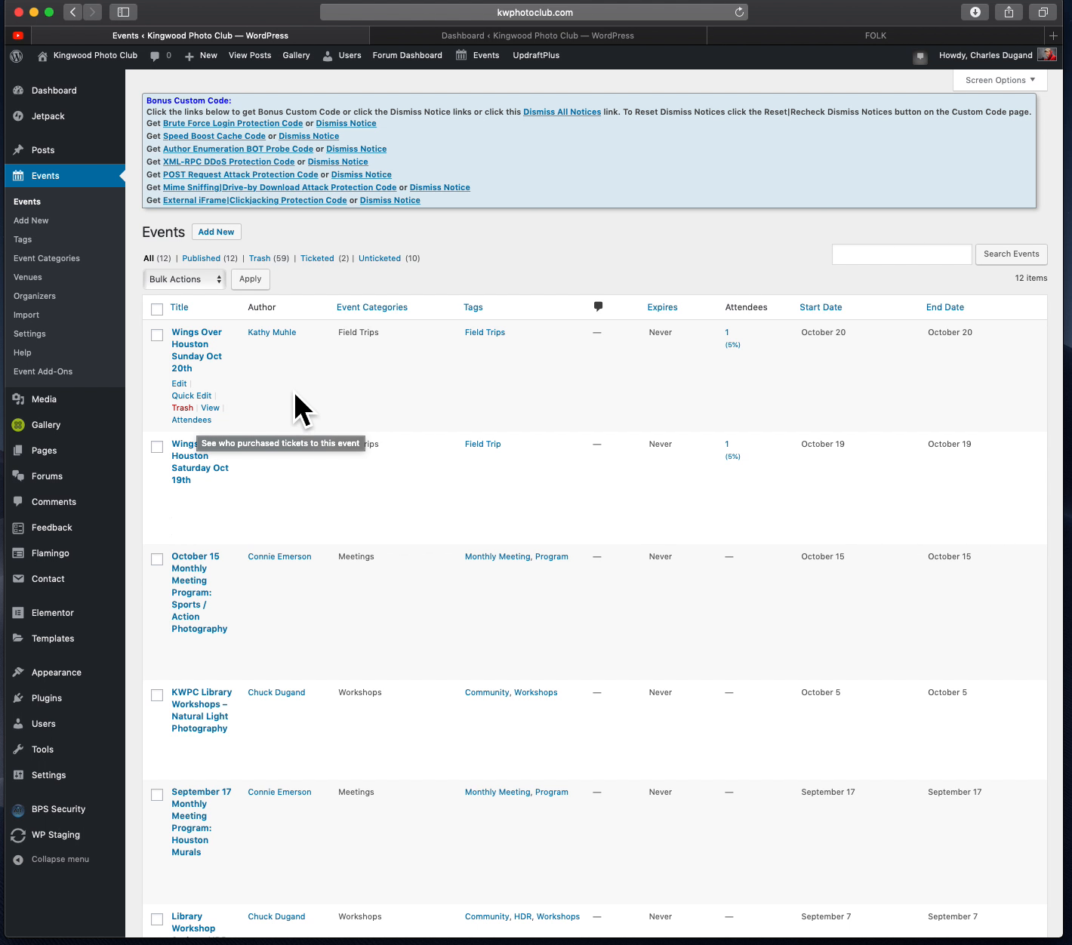
Start a new event and show its document settings beside the editor
click(225, 234)
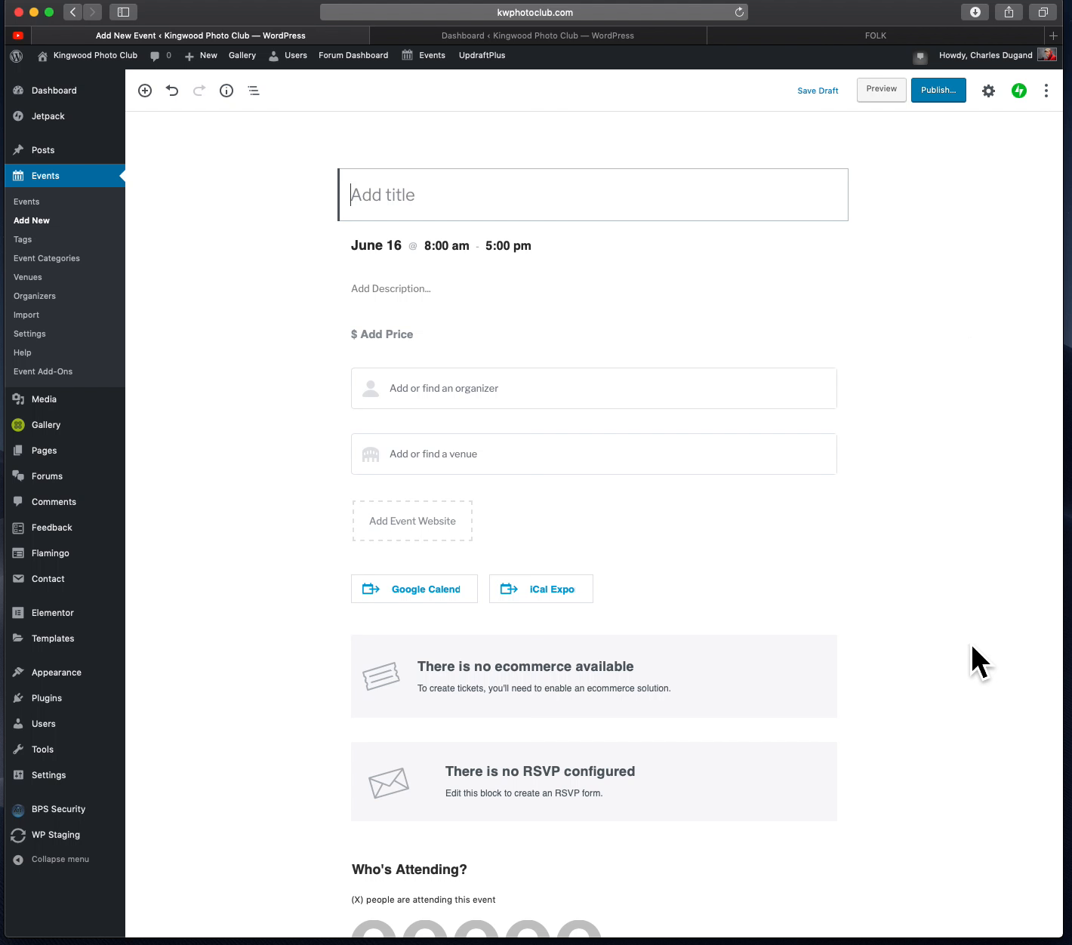
click(997, 99)
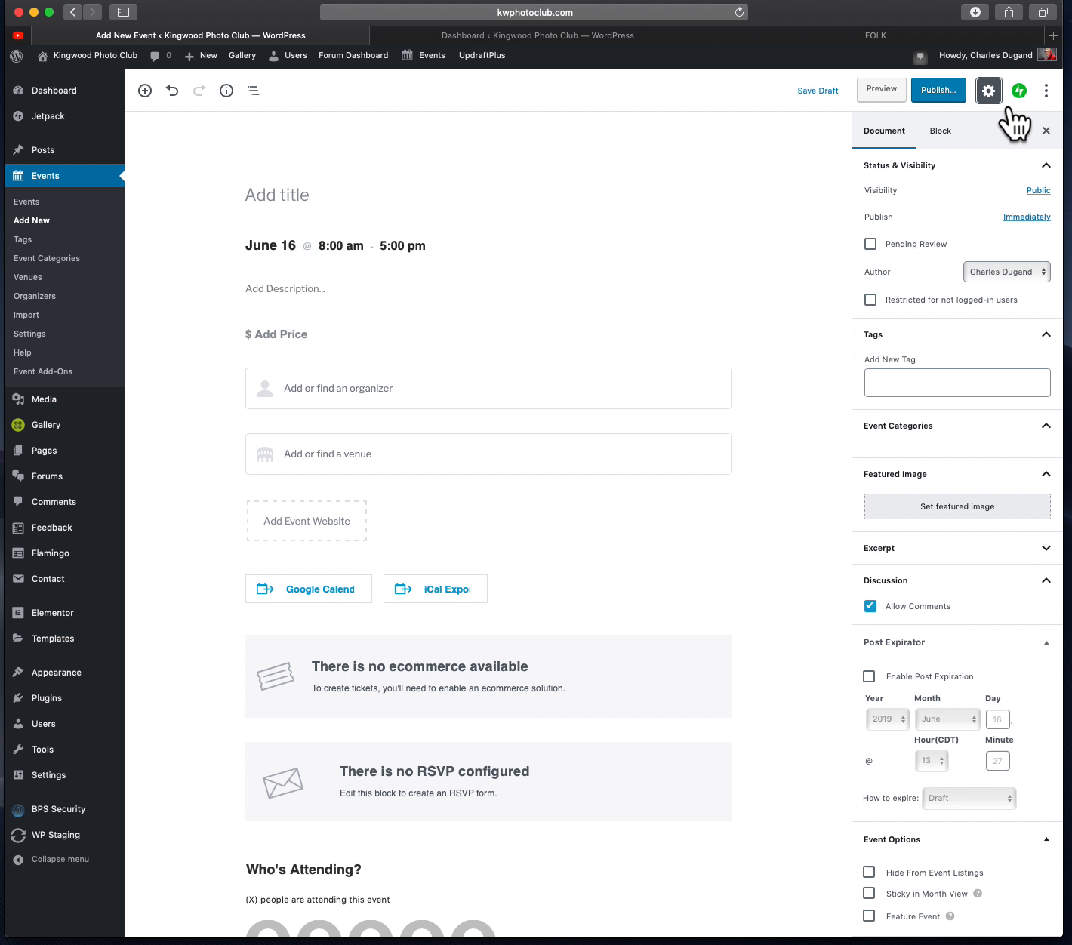
click(1007, 107)
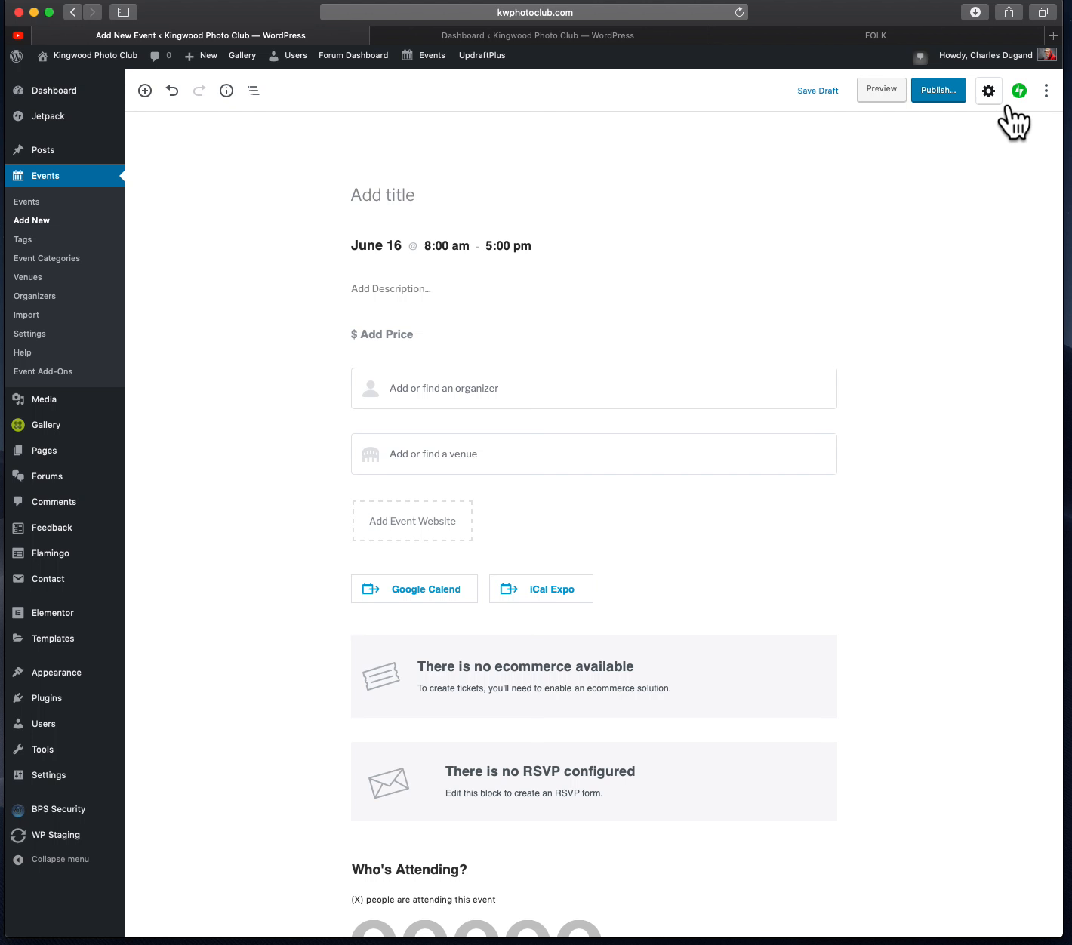
click(1008, 110)
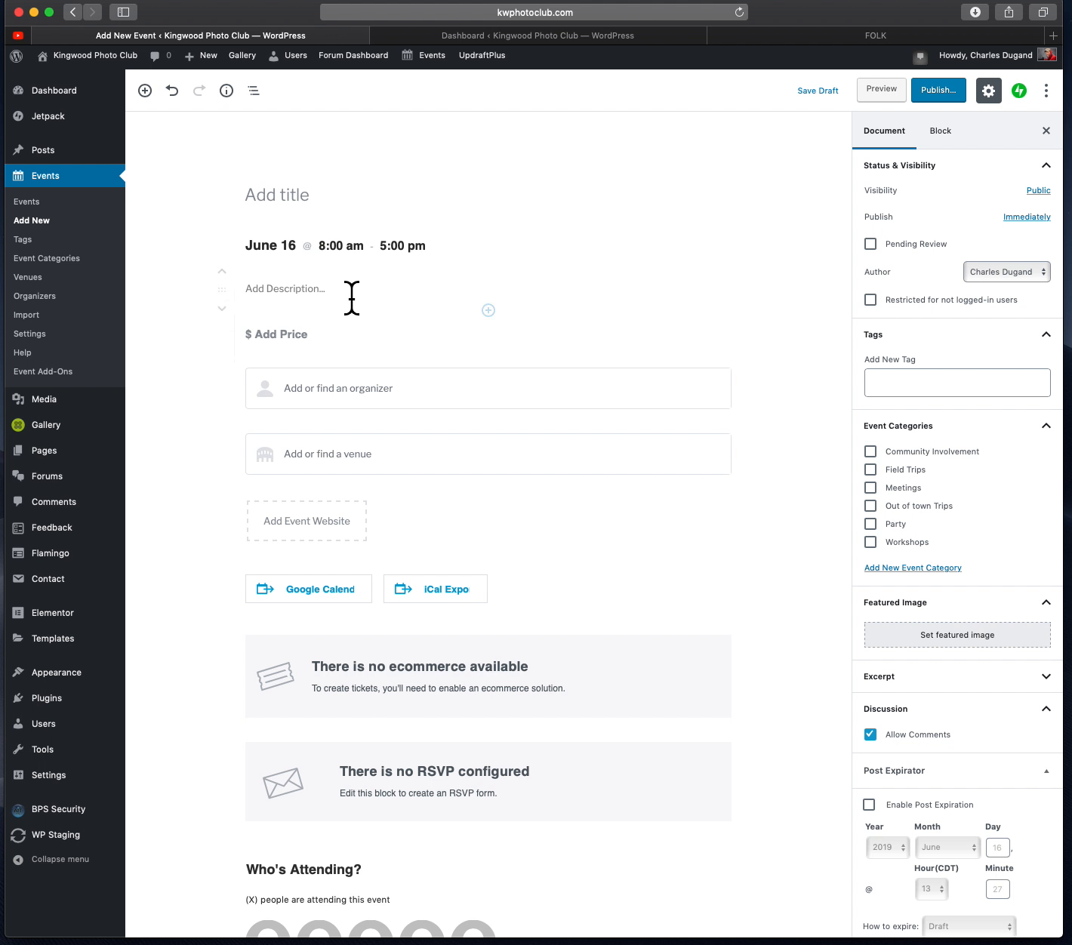
Title the new event "test event"
click(321, 205)
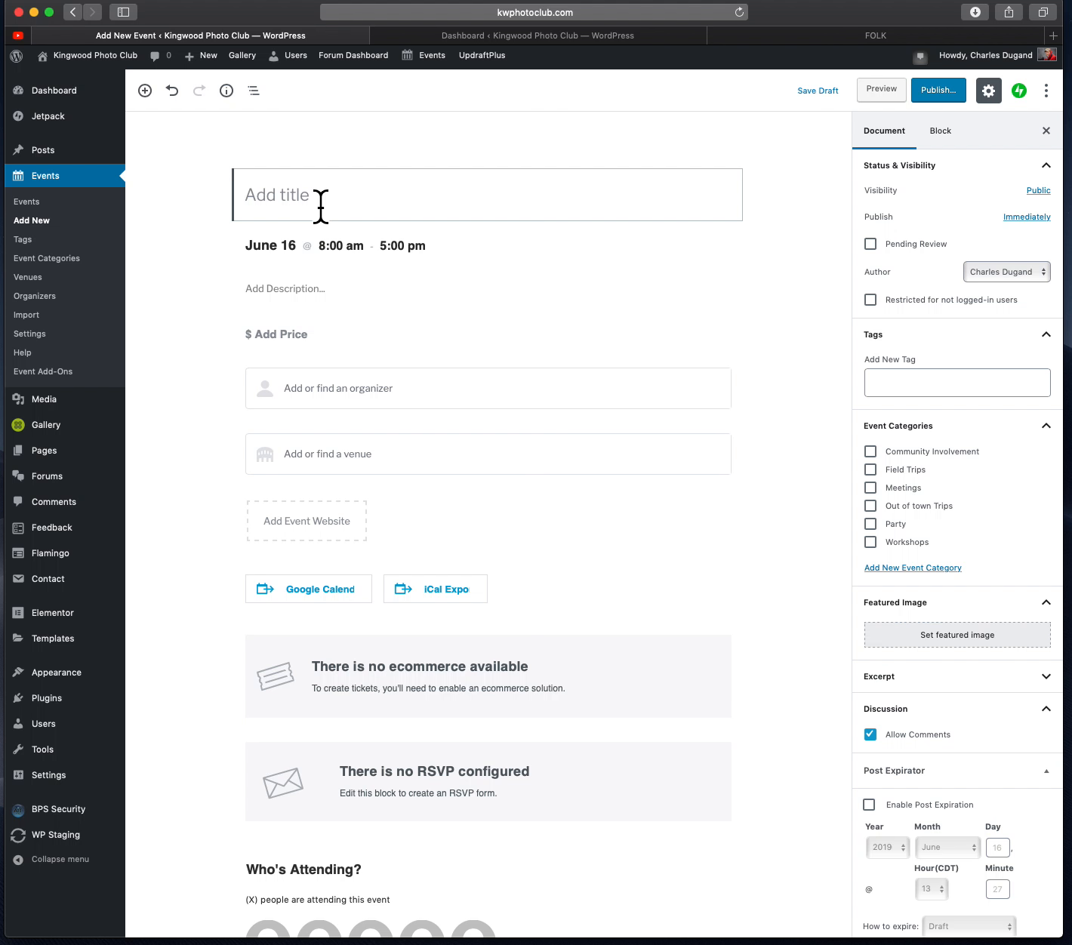
text(te)
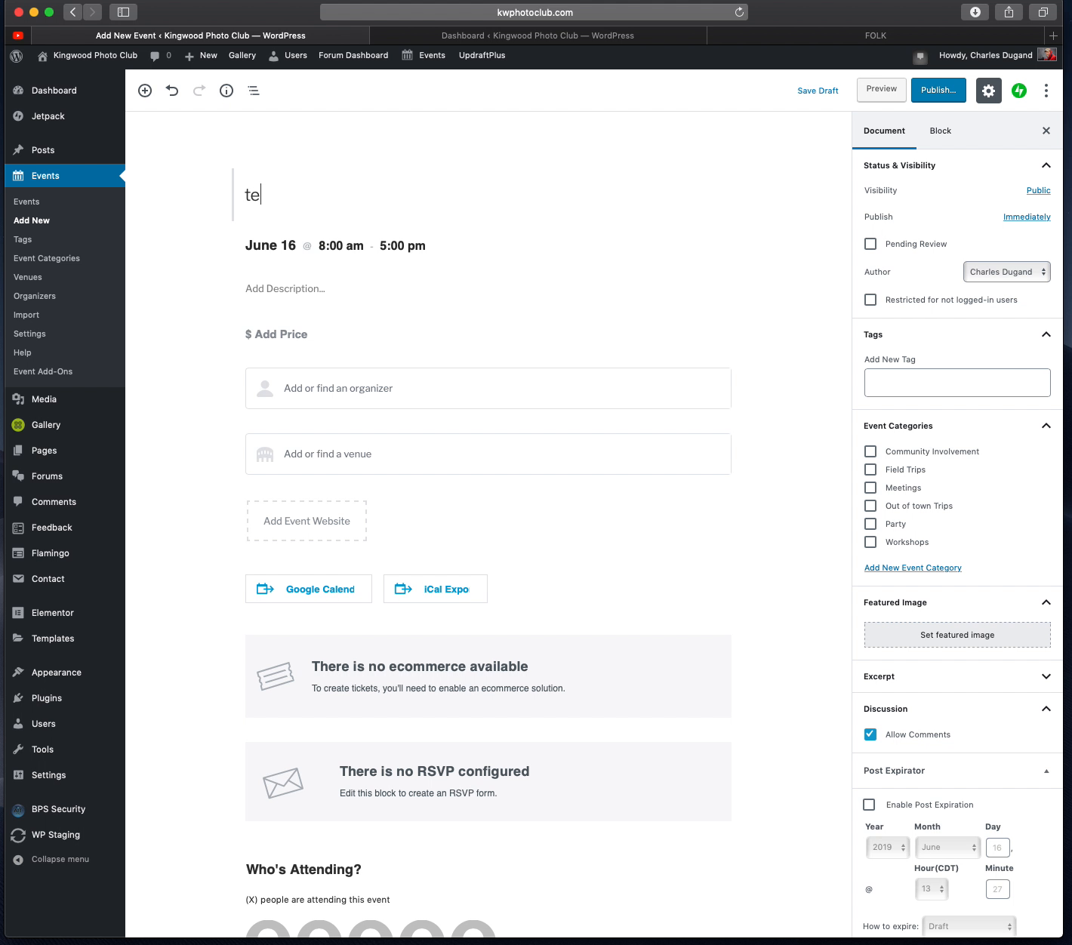
text(st event)
Open the event's date and time block and compare its block settings with the document settings
click(311, 251)
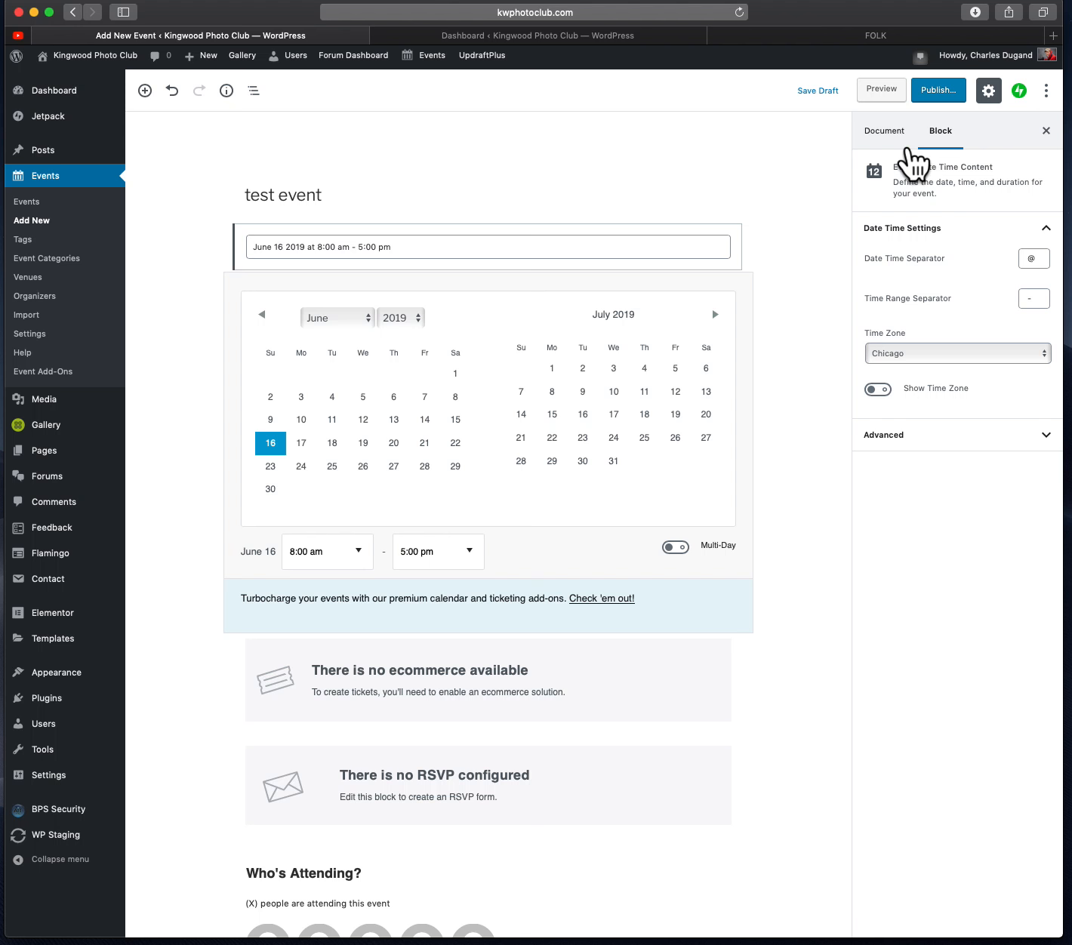
click(887, 133)
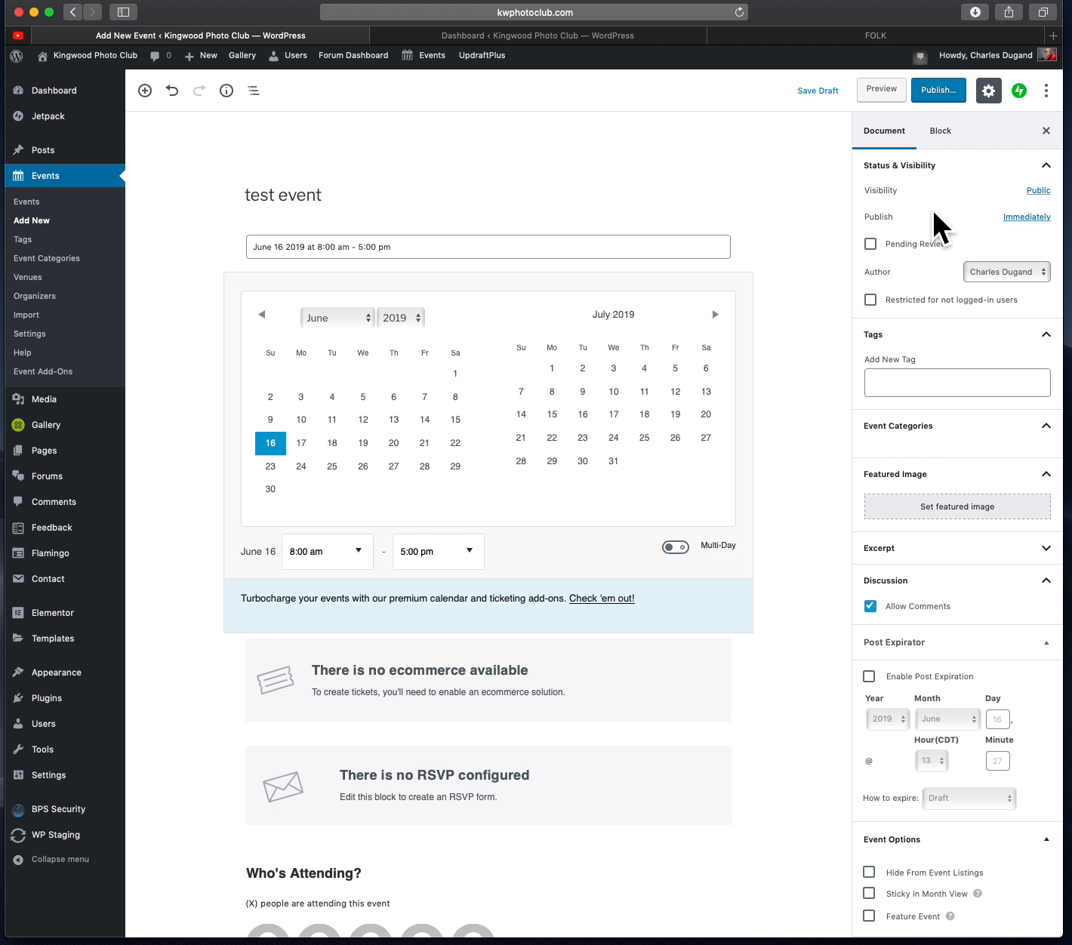
click(946, 147)
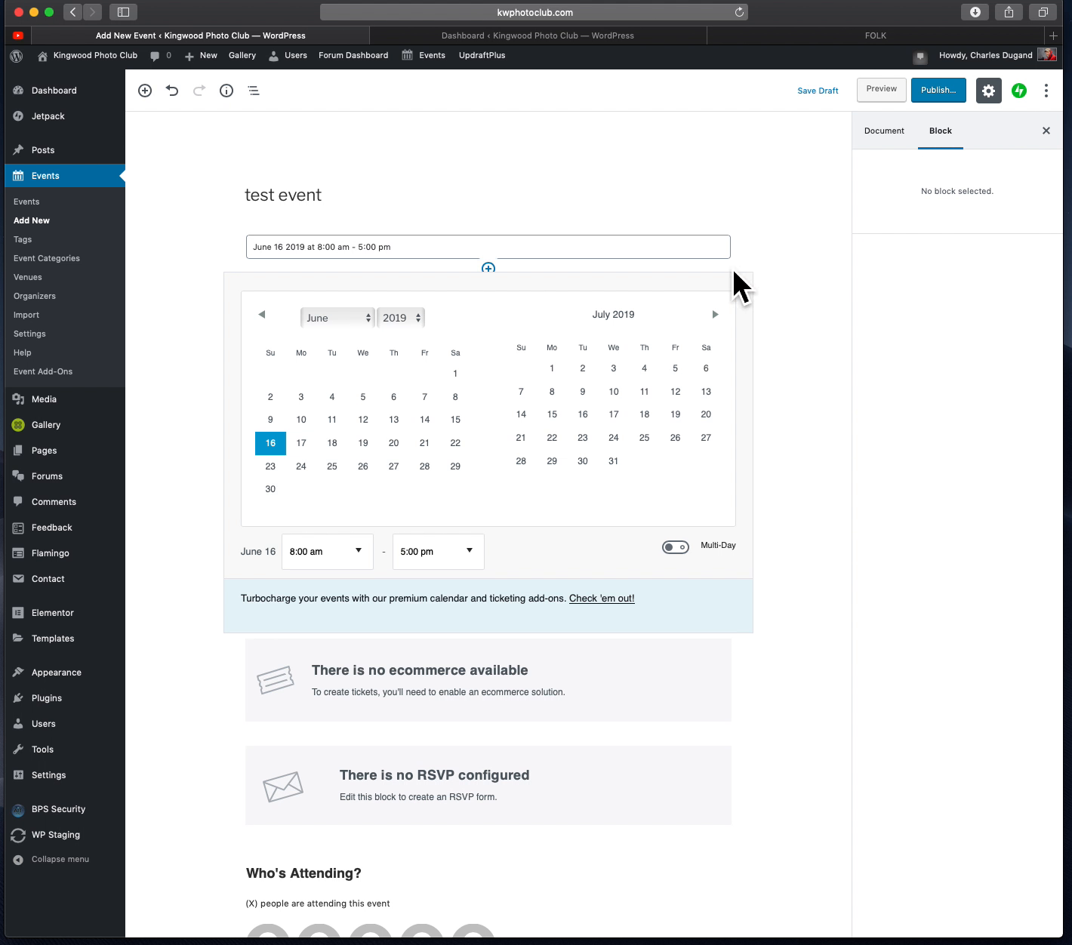
click(796, 244)
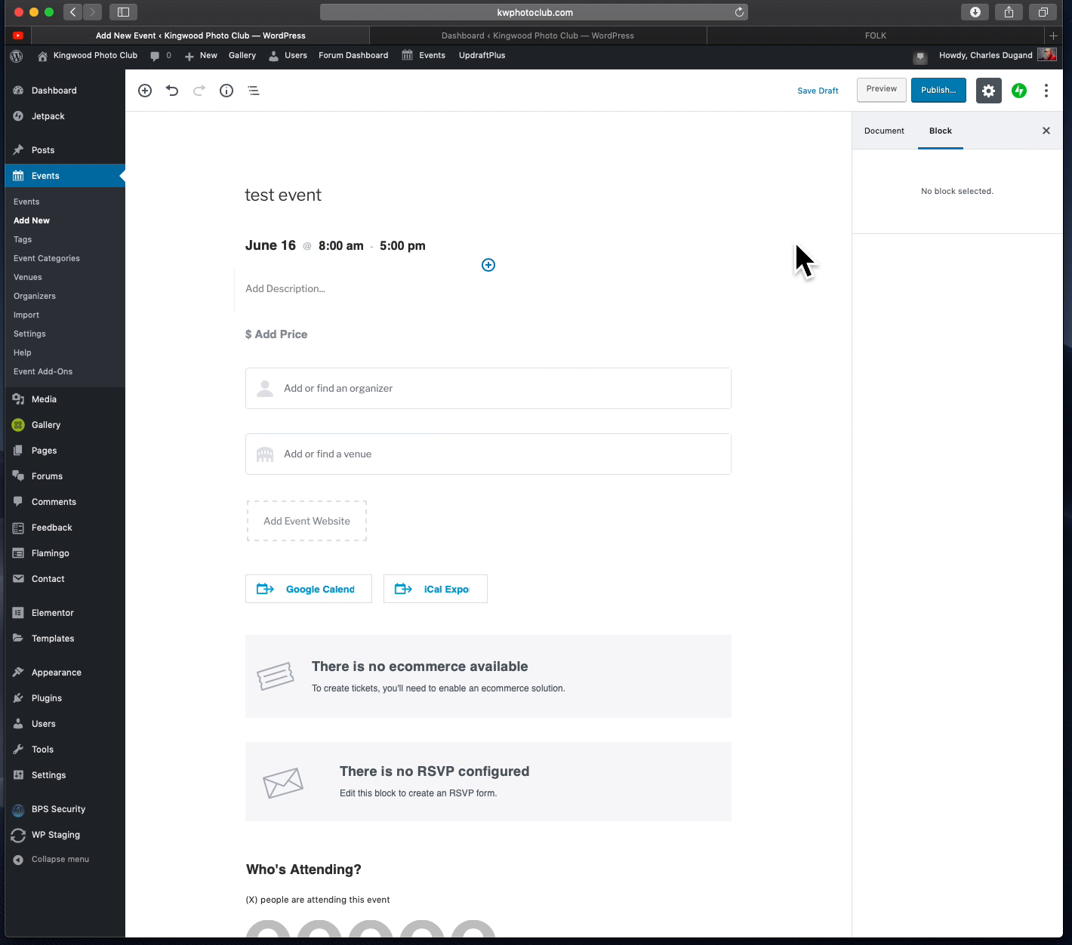
Set the event's date to July 7, 2019 and its start time to 11:00 am
click(409, 249)
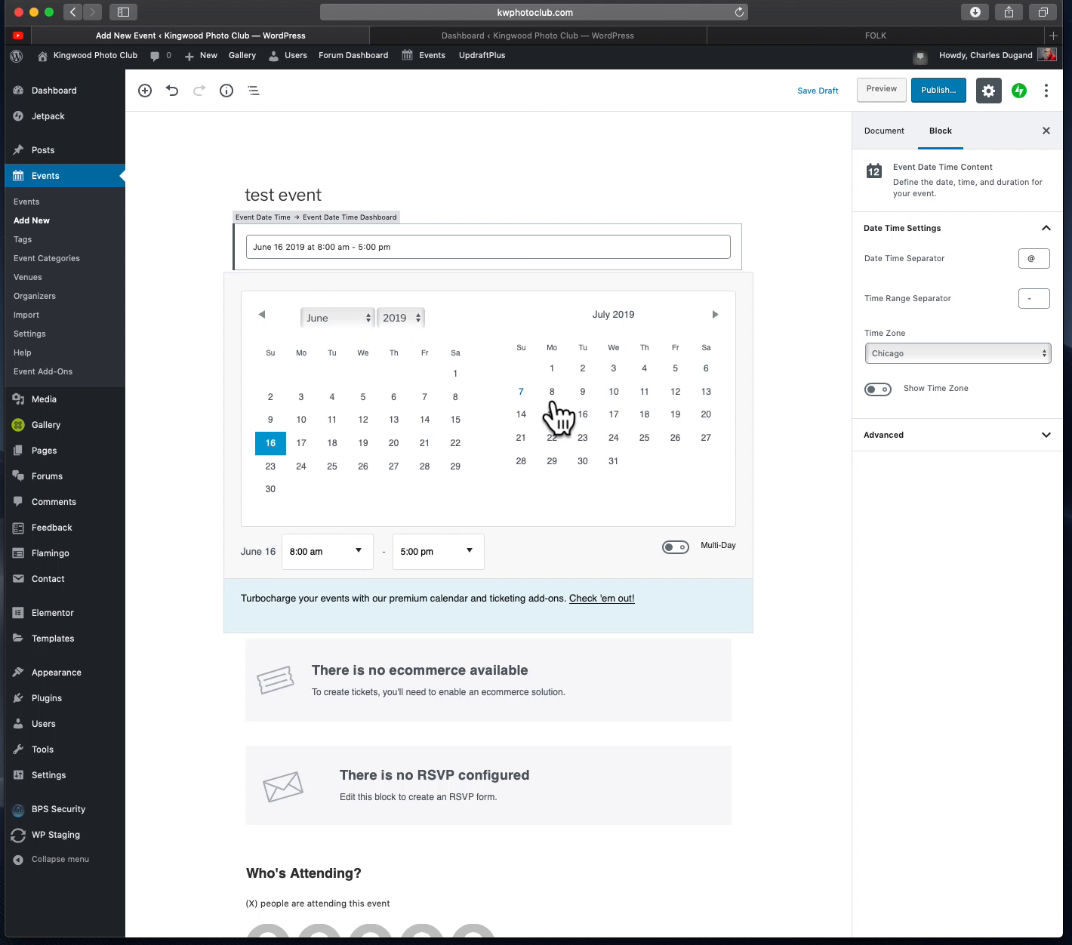
click(522, 393)
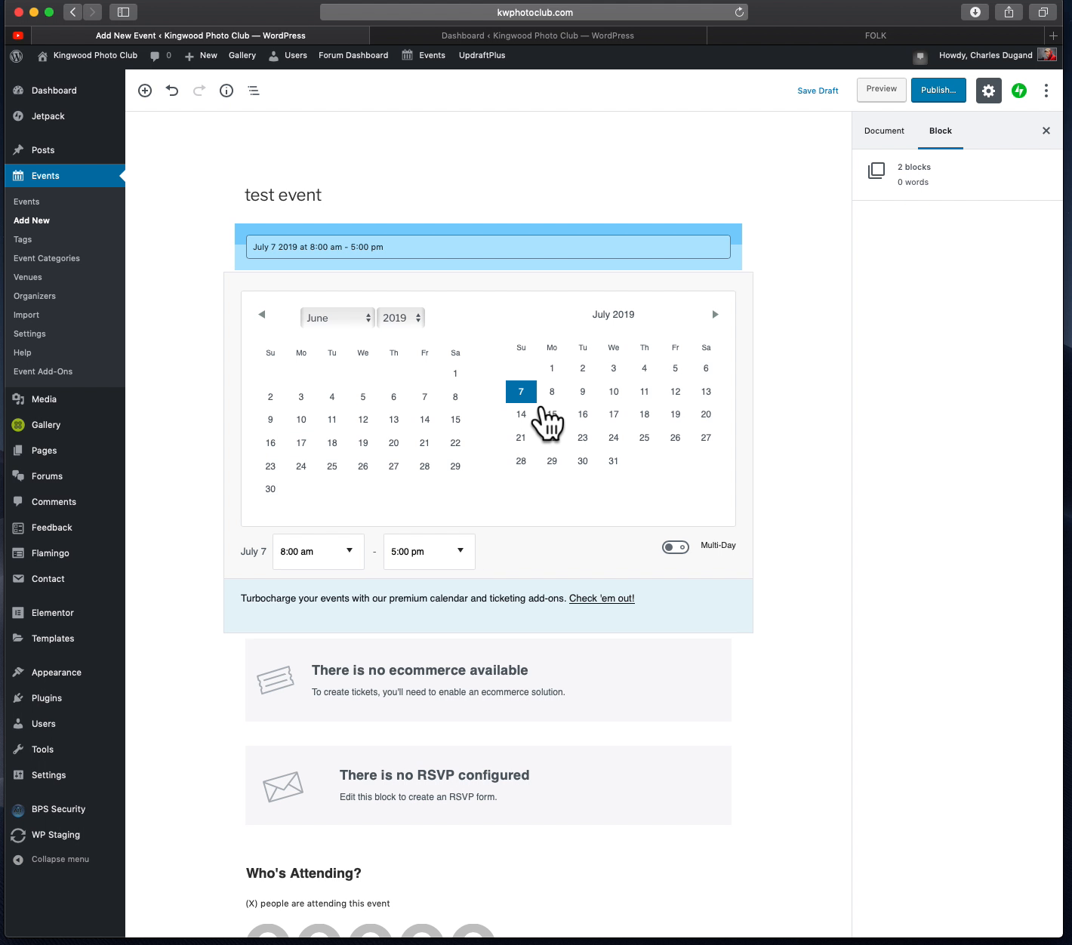
click(358, 562)
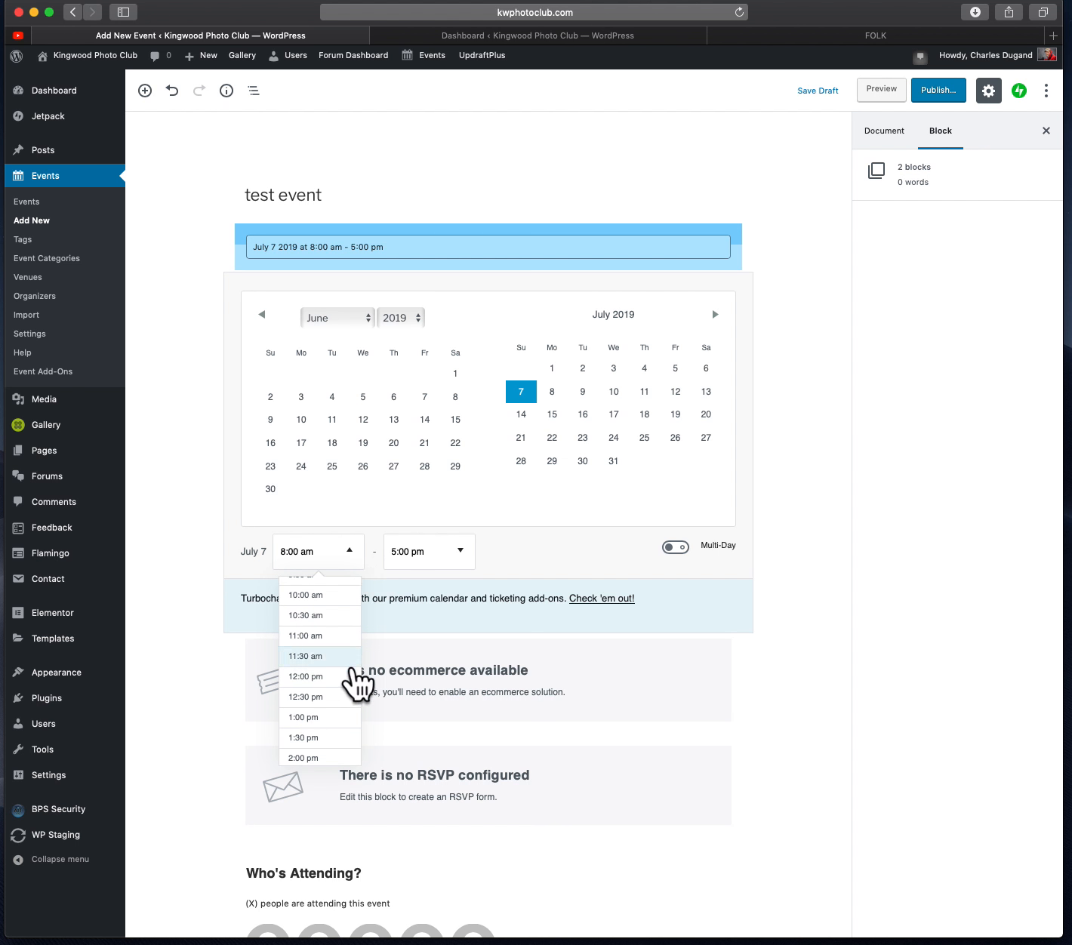
click(353, 636)
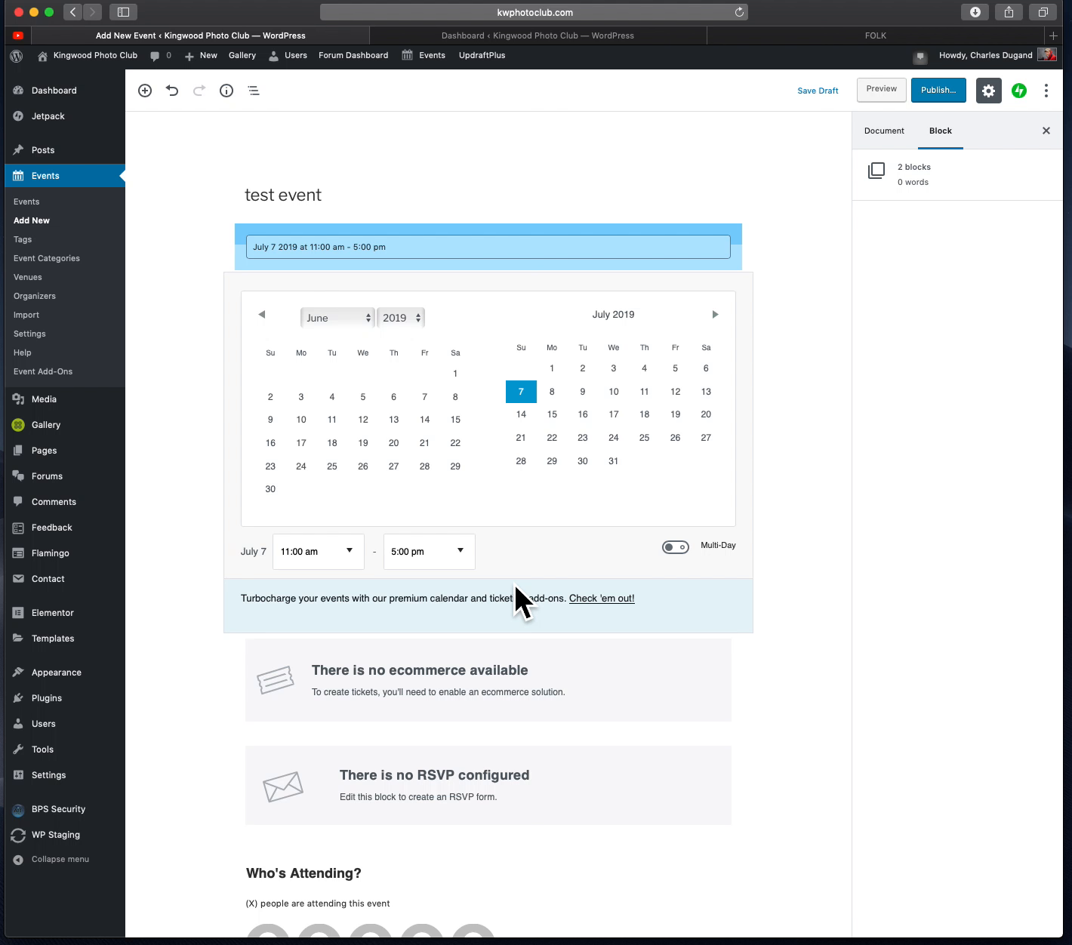
click(781, 436)
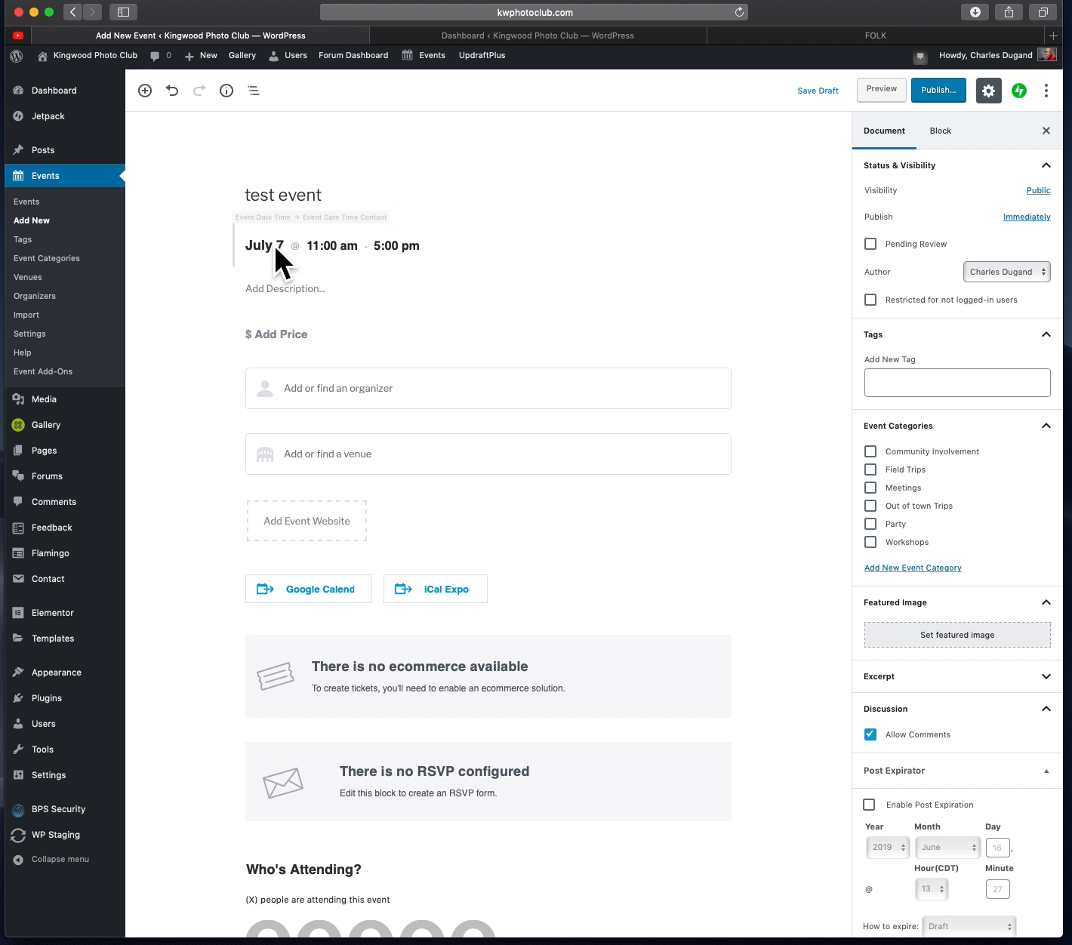
Enter the event description "this is a description. PLEASE USE OUR RSVP BUTTON IF YOU ARE INTERESTED..."
click(297, 287)
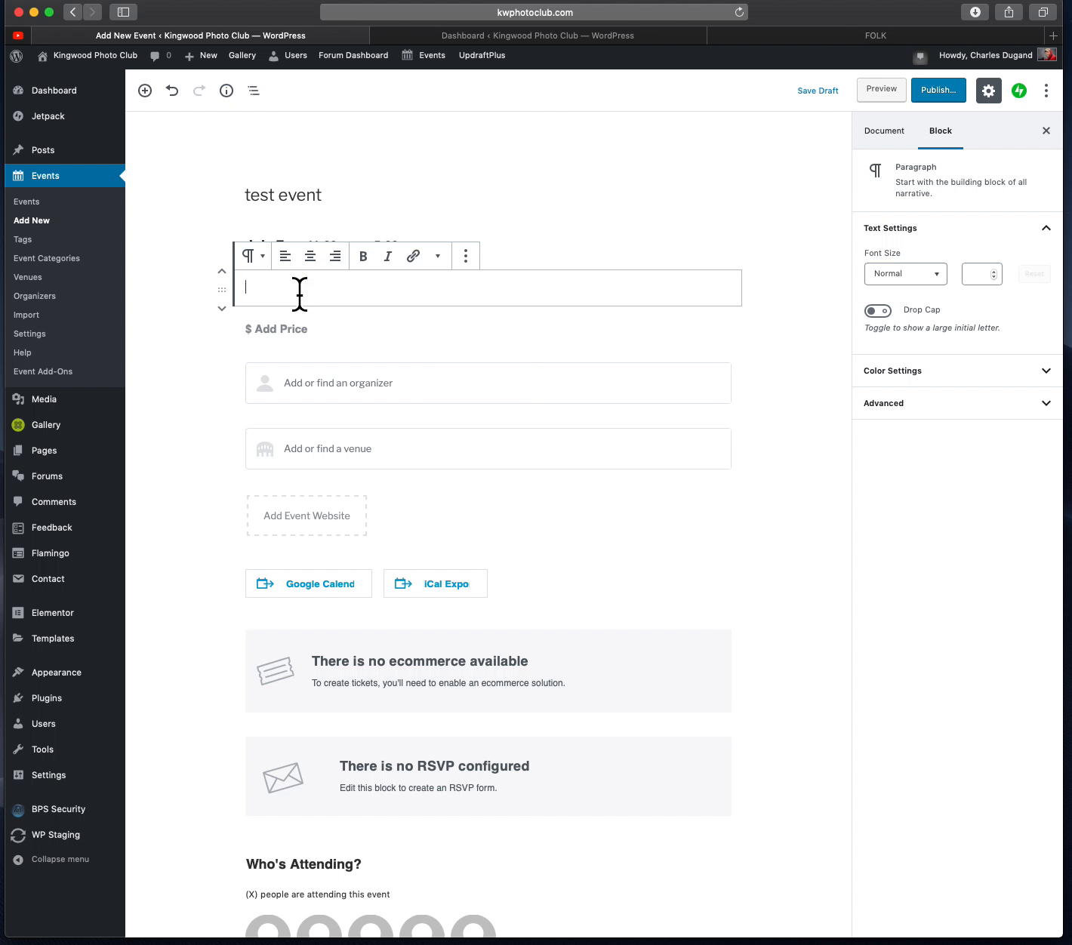
text(this is a )
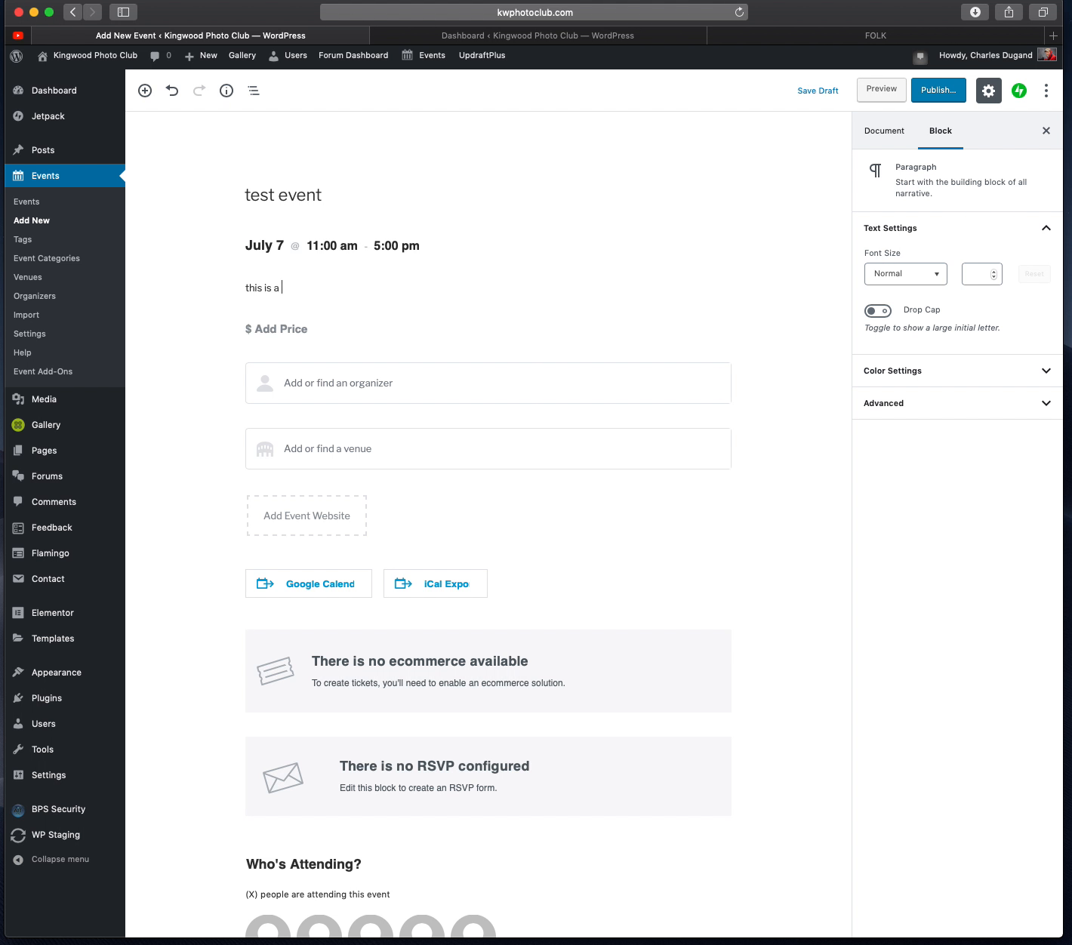
text(description.)
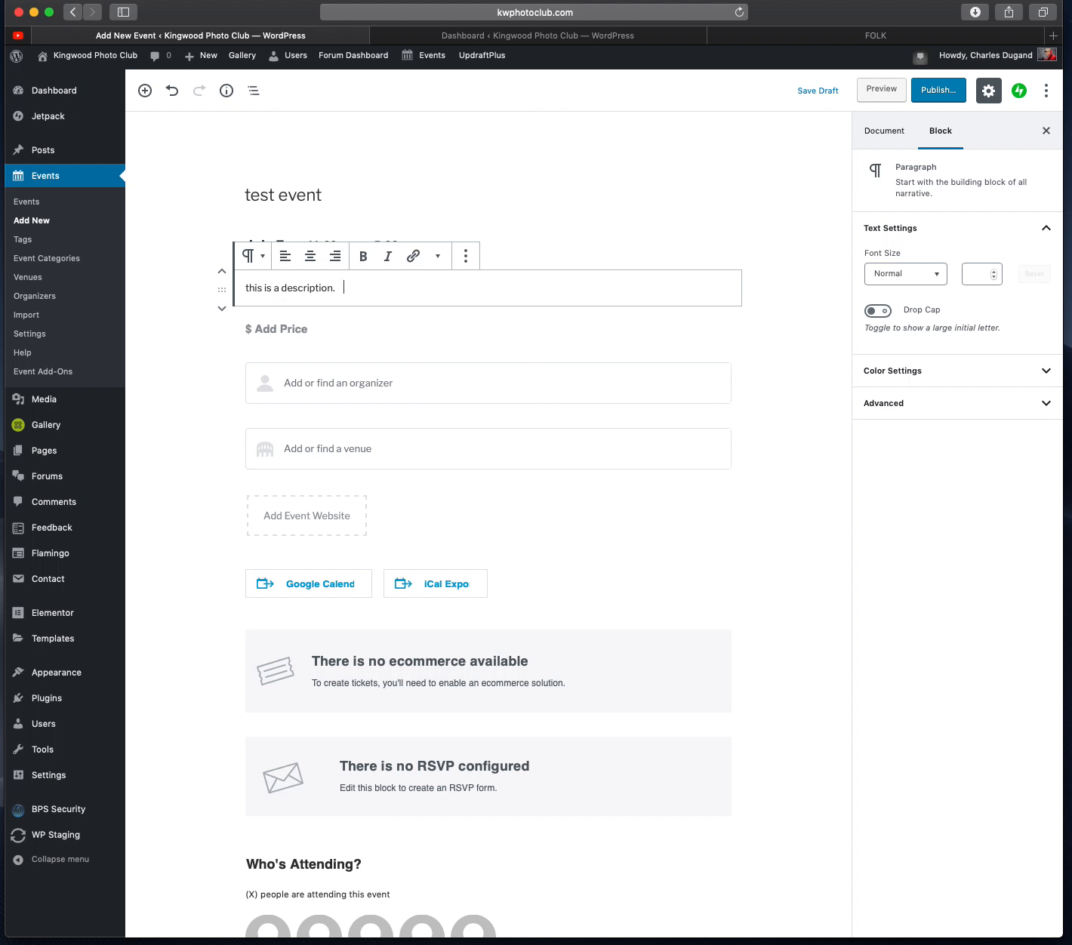
text(PLEA)
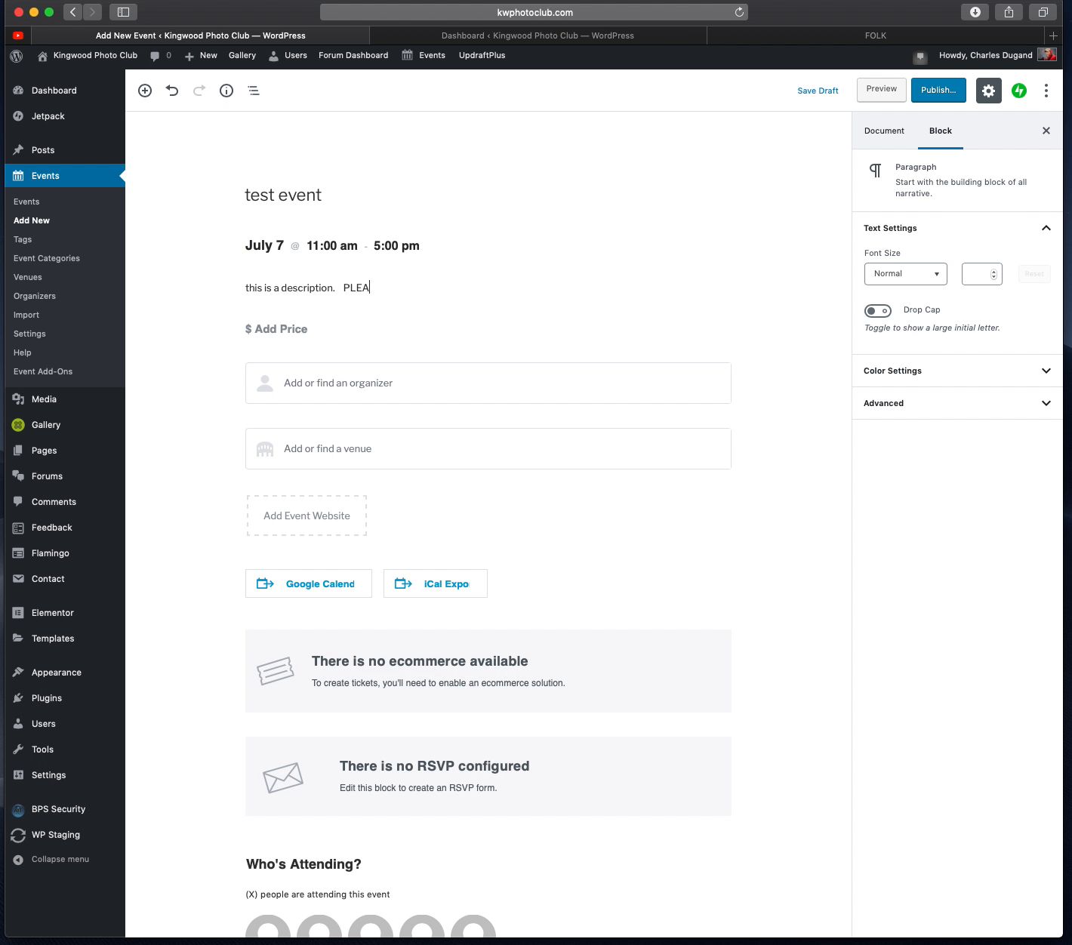
text(WS)
text(TON IF Y)
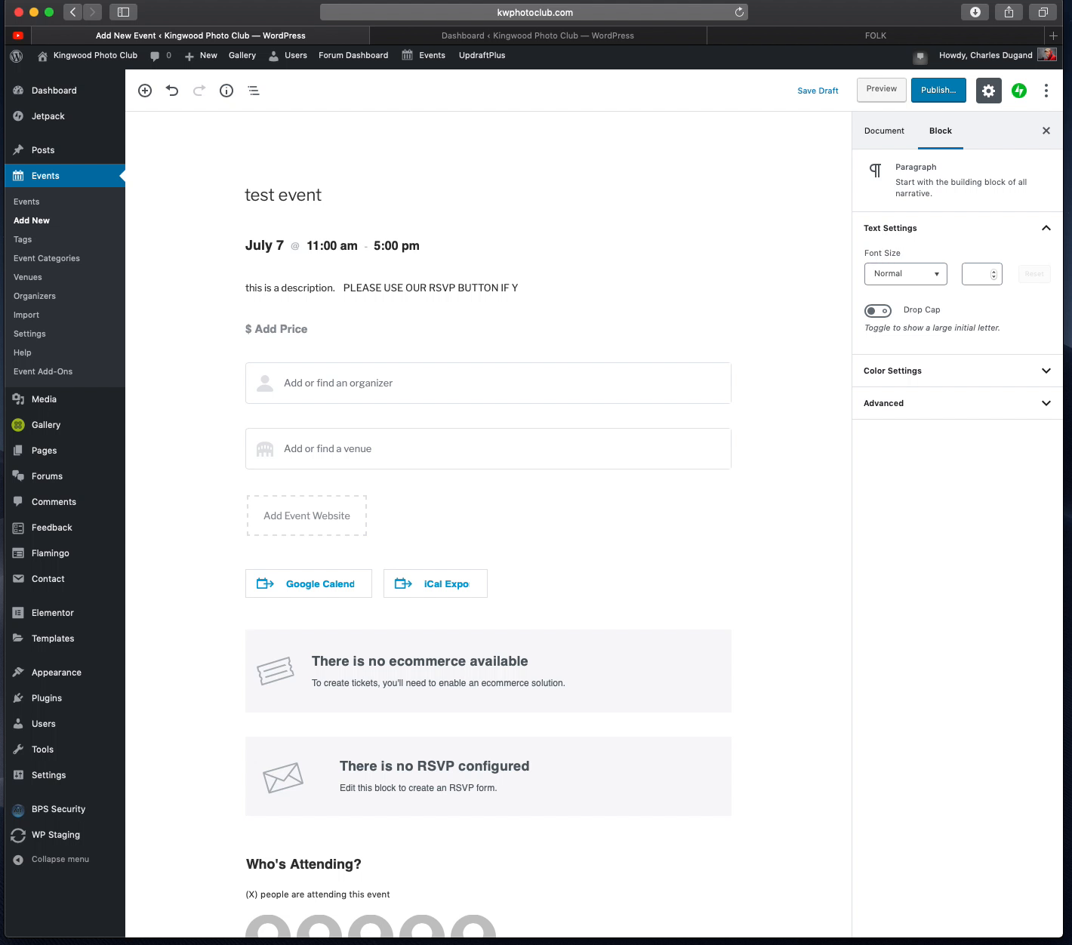
text(OU ARE INTERESTED)
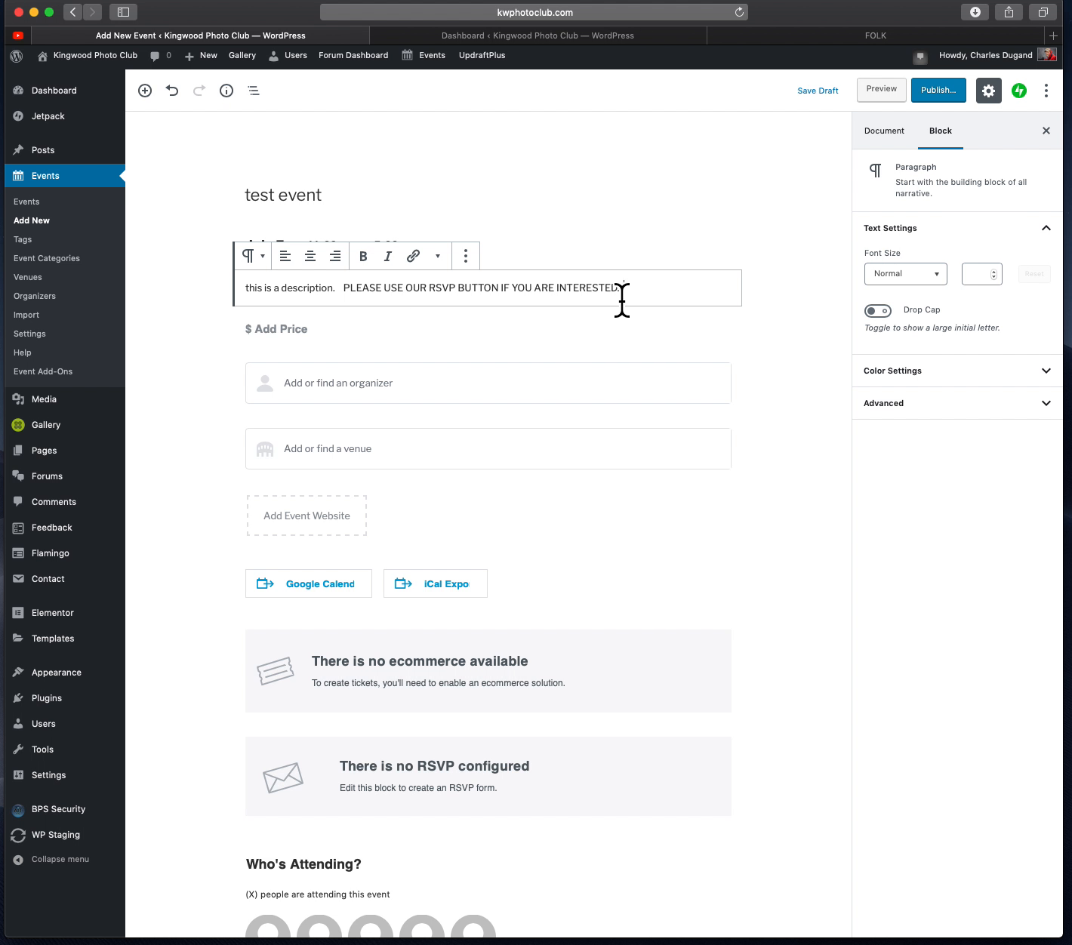
Format the sentence "PLEASE USE OUR RSVP BUTTON IF YOU ARE INTERESTED" in the description as bold italic
drag(622, 297, 344, 290)
key(super+b)
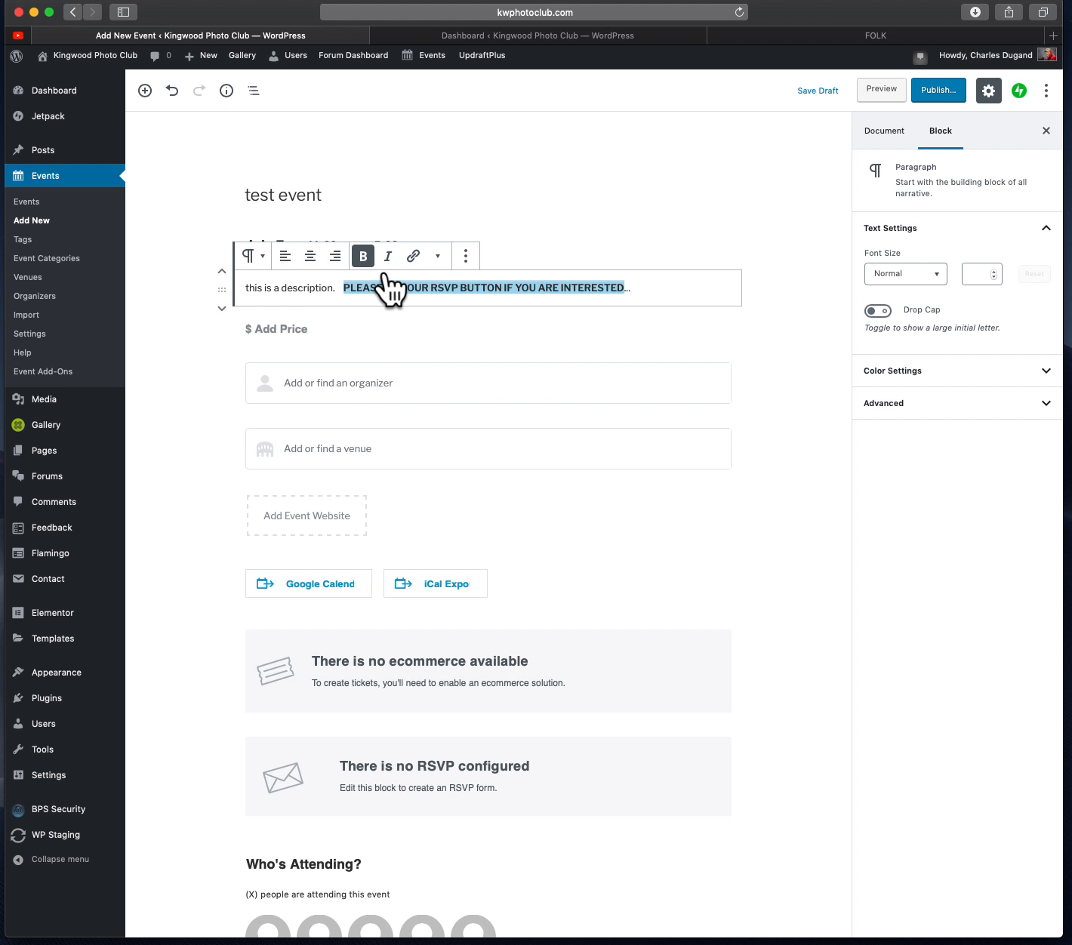
key(super+i)
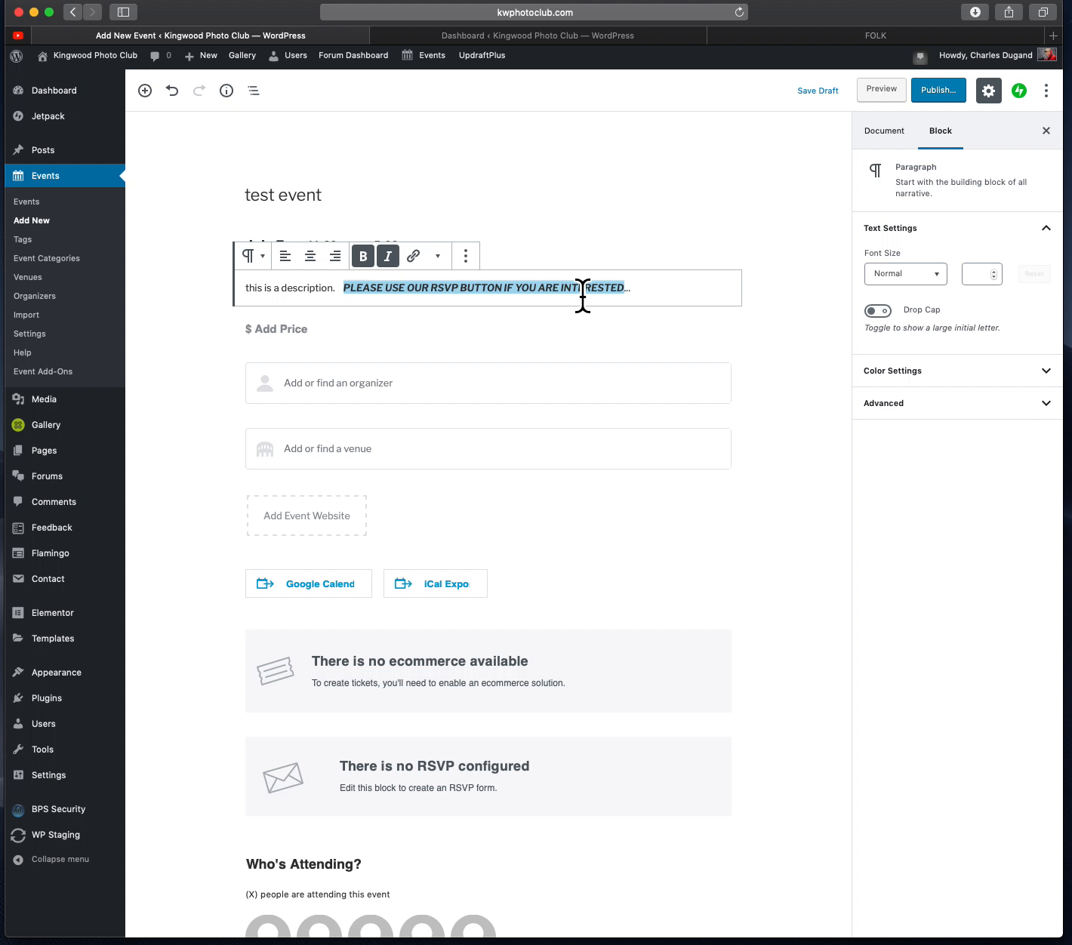
click(655, 300)
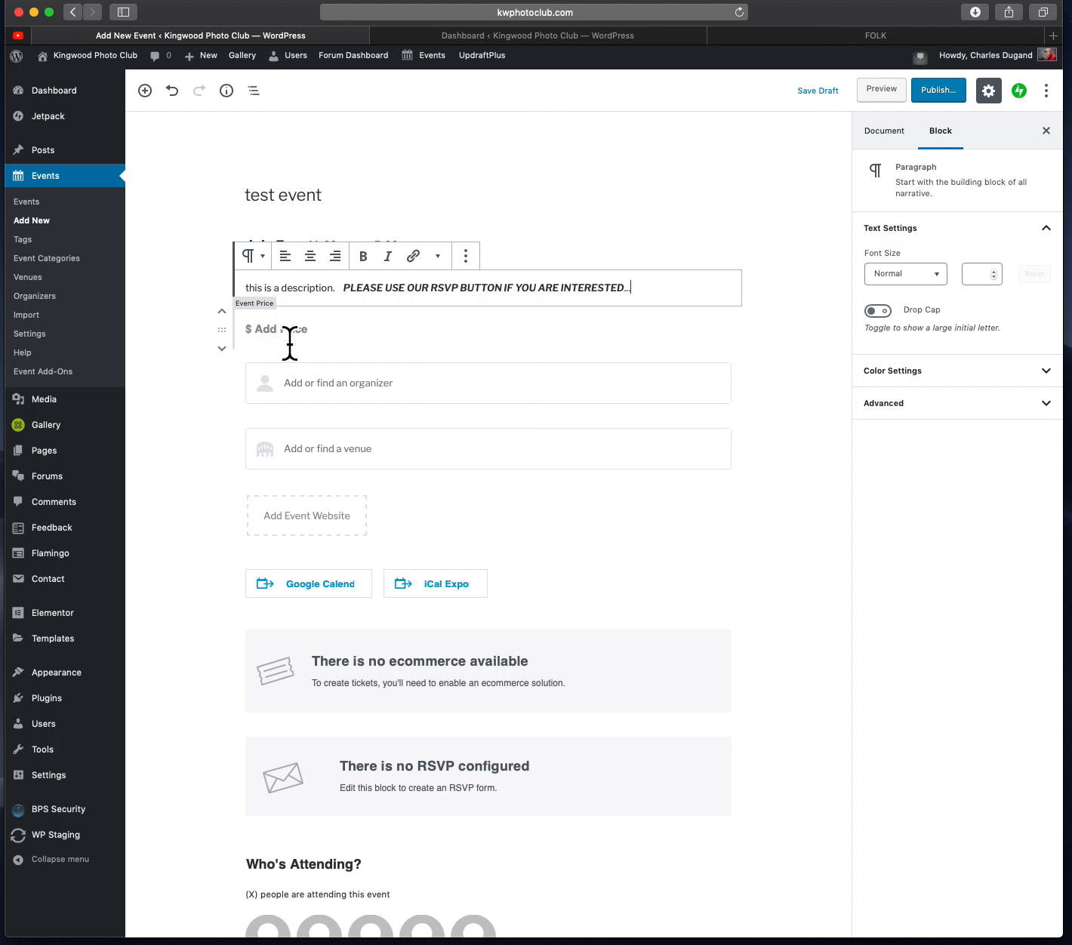
Search for an existing organizer by first name and assign that person as the event's organizer
click(312, 392)
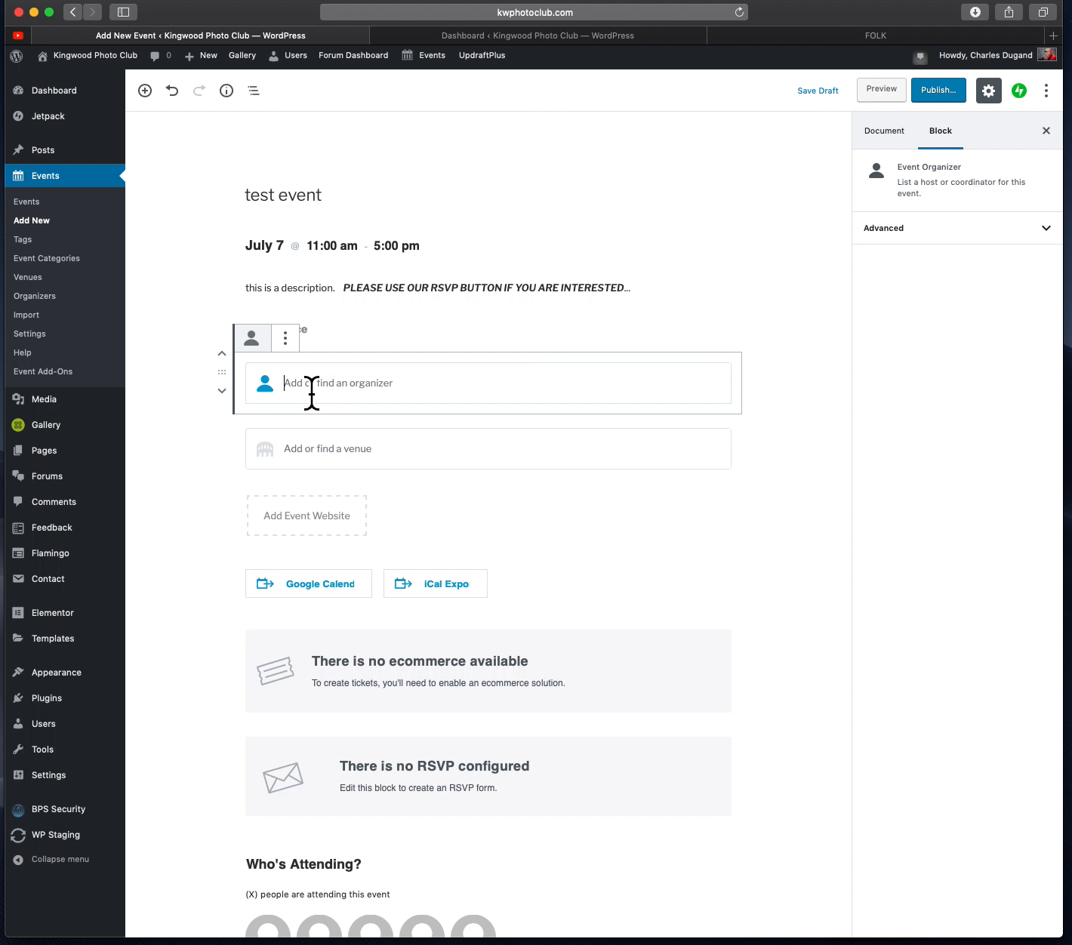
click(312, 393)
text(co)
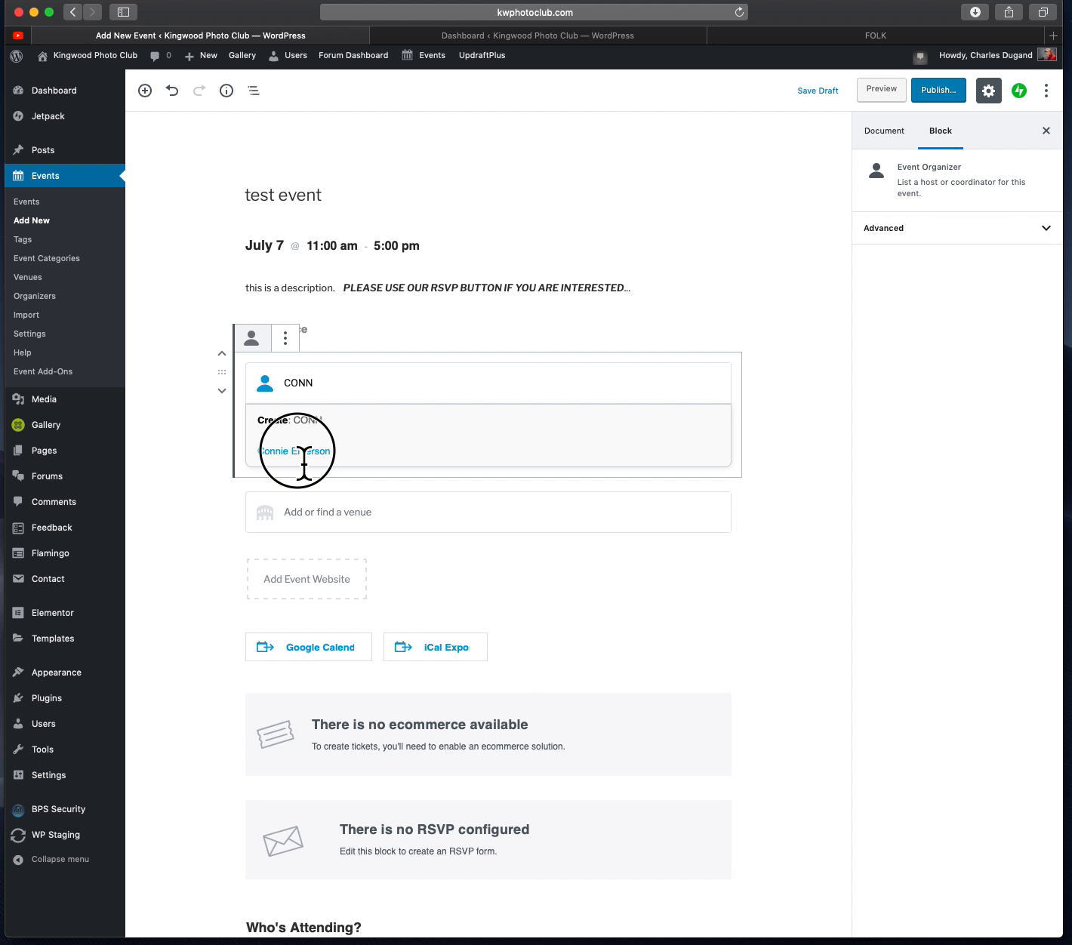
click(304, 451)
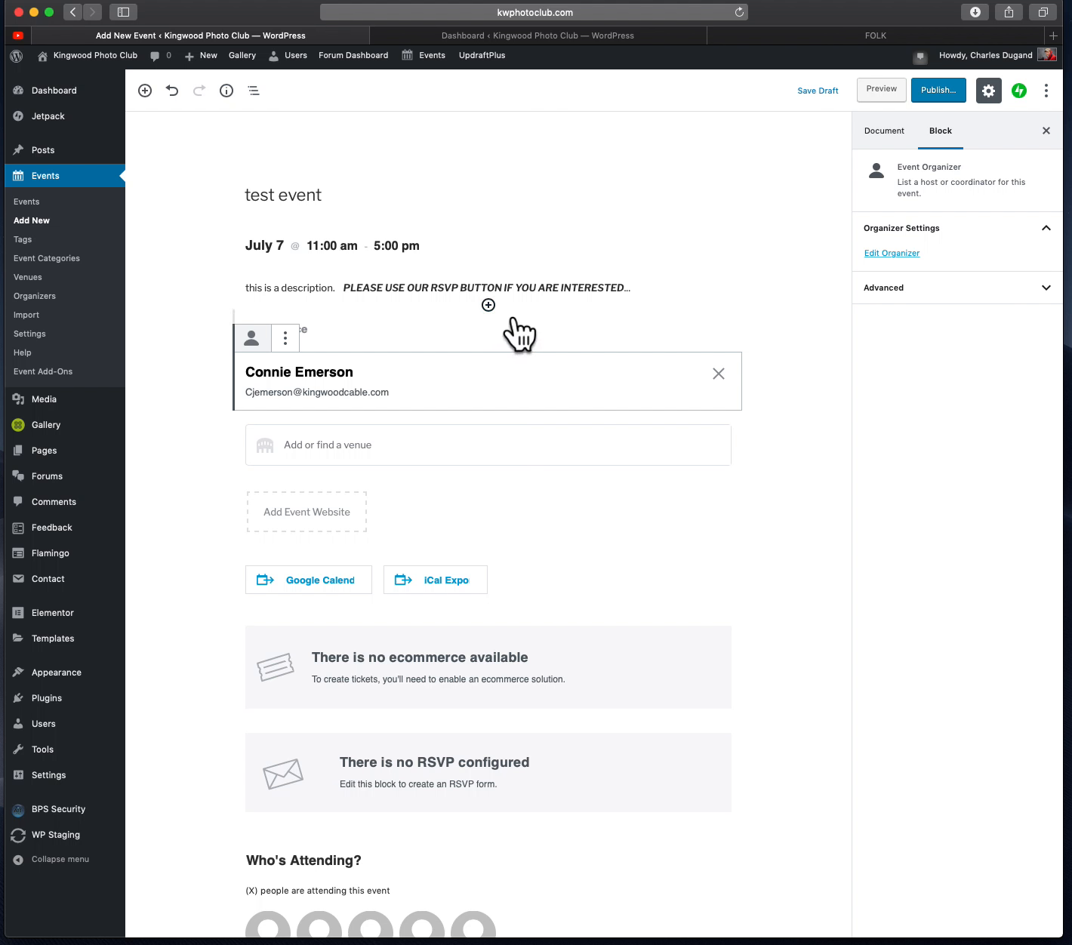
Insert a second Event Organizer block between the first organizer and the venue, checking the available ticket and event blocks
click(507, 421)
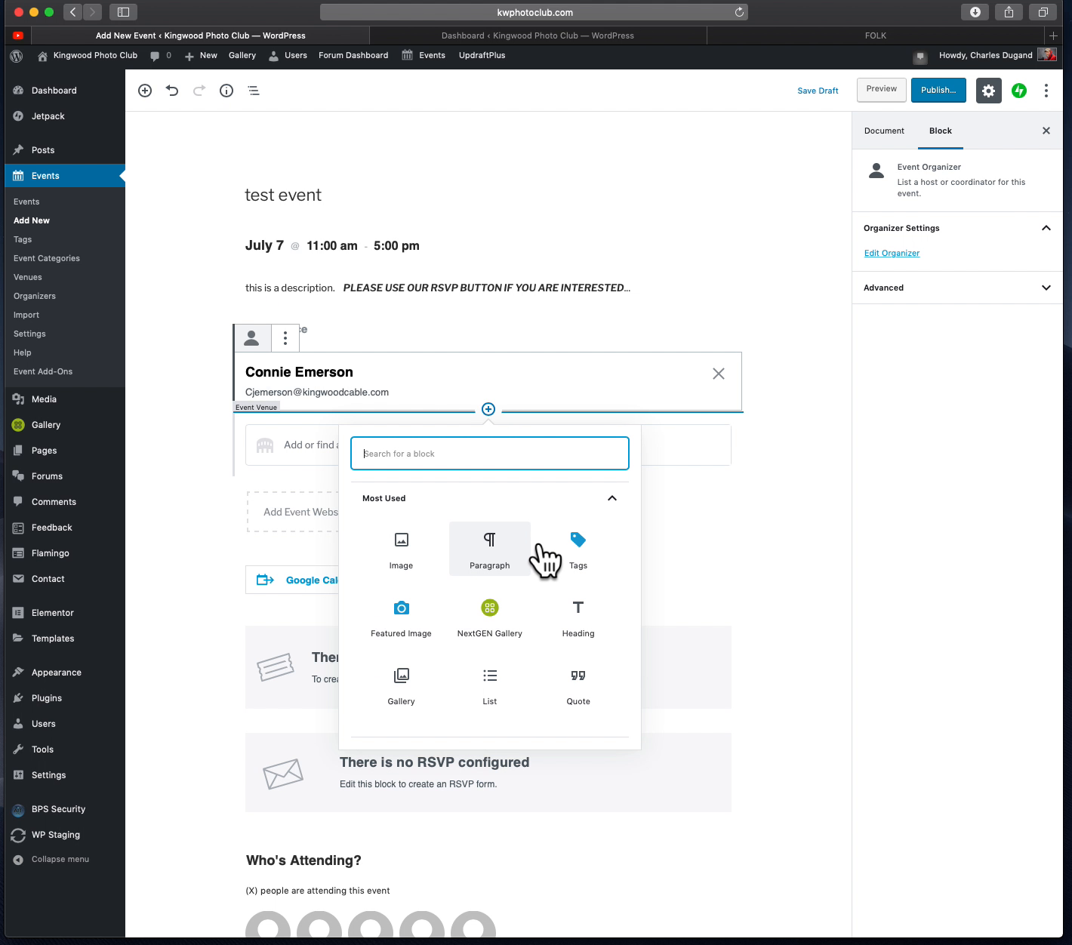
scroll(544, 559, down, 2)
scroll(544, 559, down, 4)
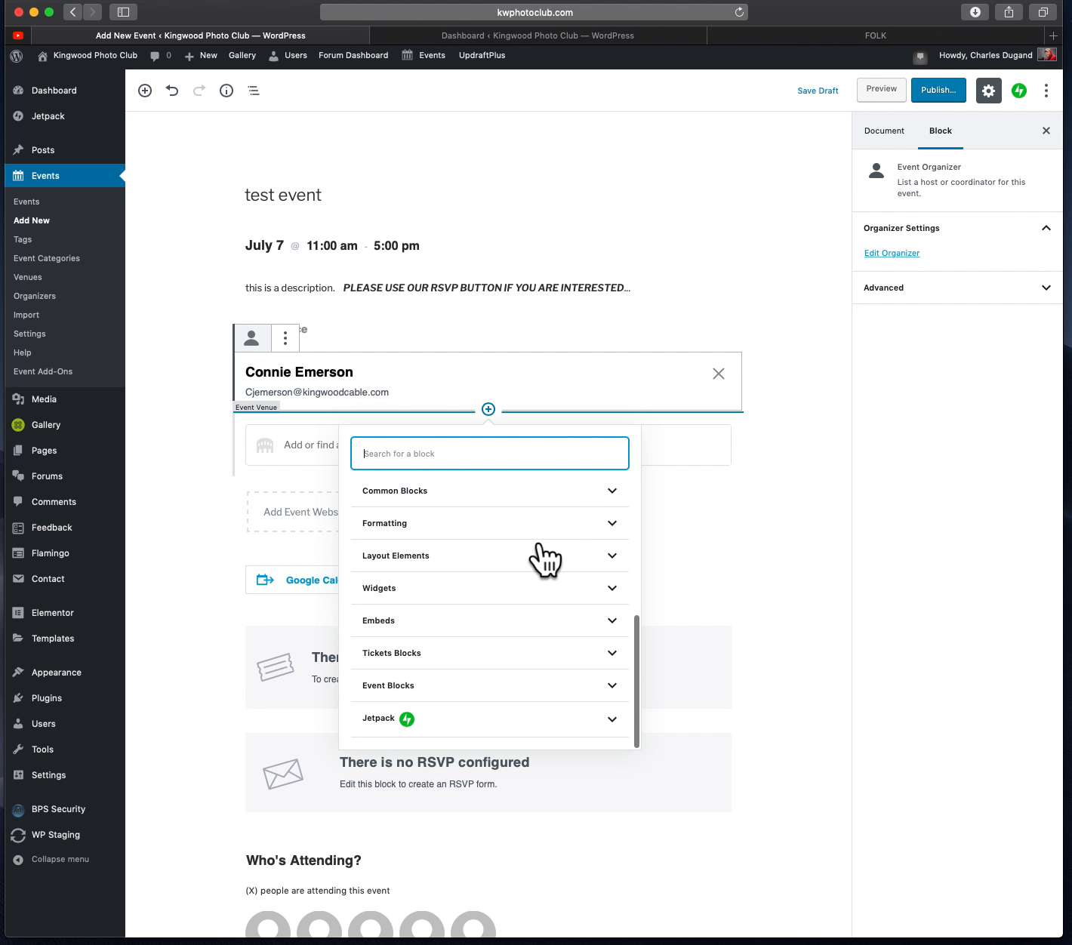
click(622, 670)
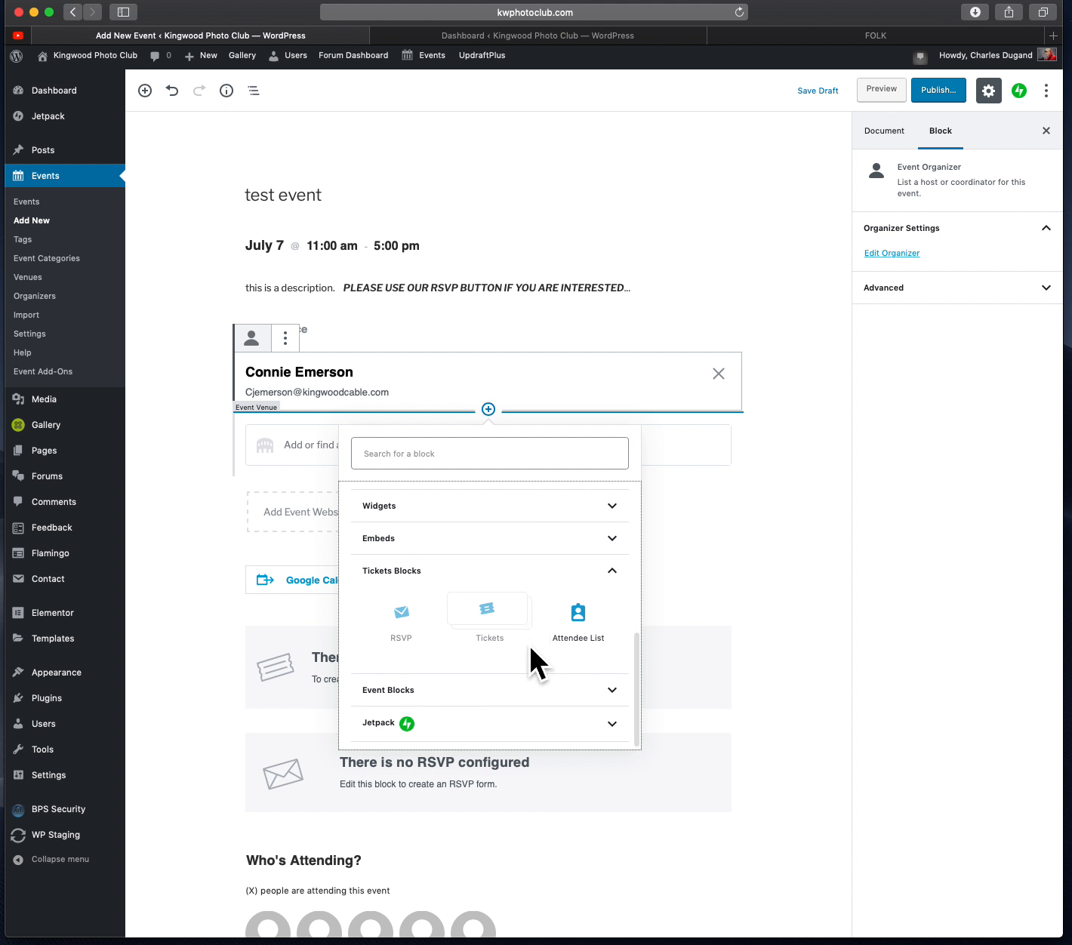
scroll(531, 649, up, 4)
scroll(544, 668, up, 2)
scroll(545, 668, down, 3)
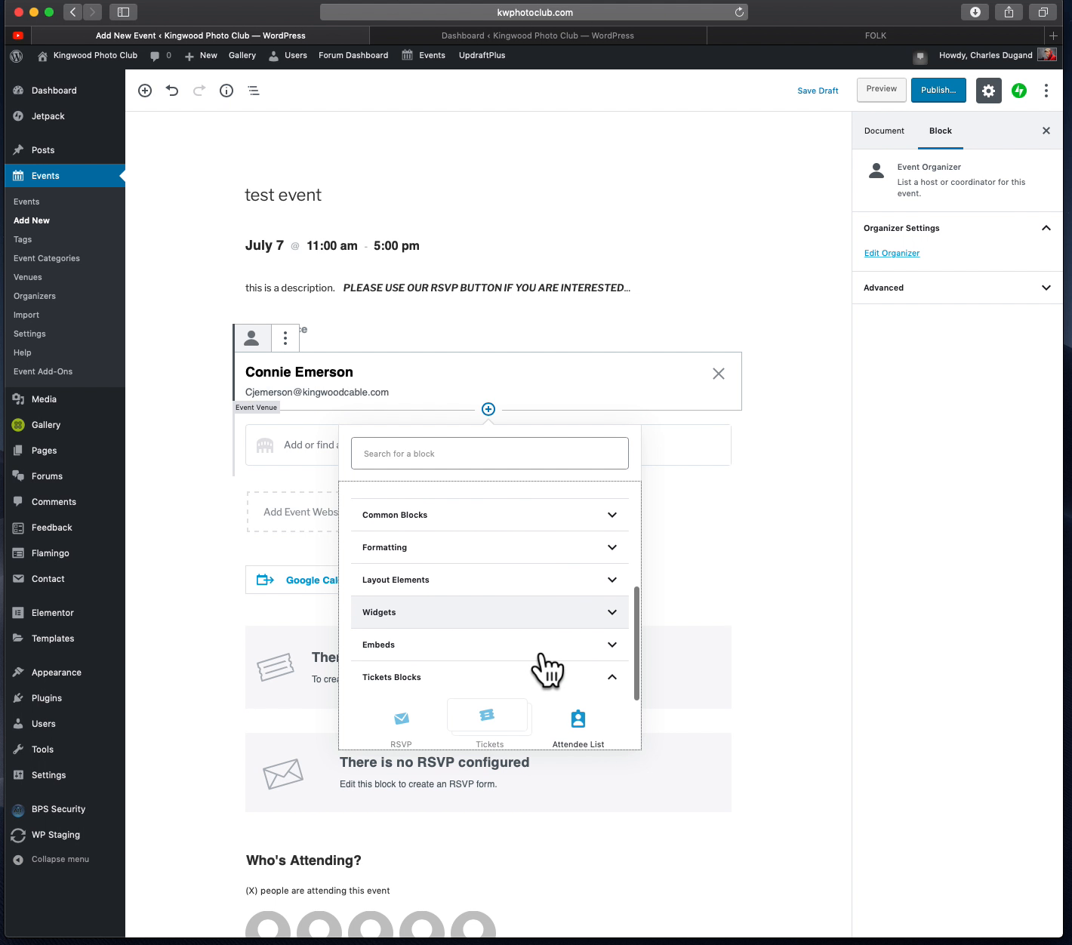
scroll(545, 668, down, 3)
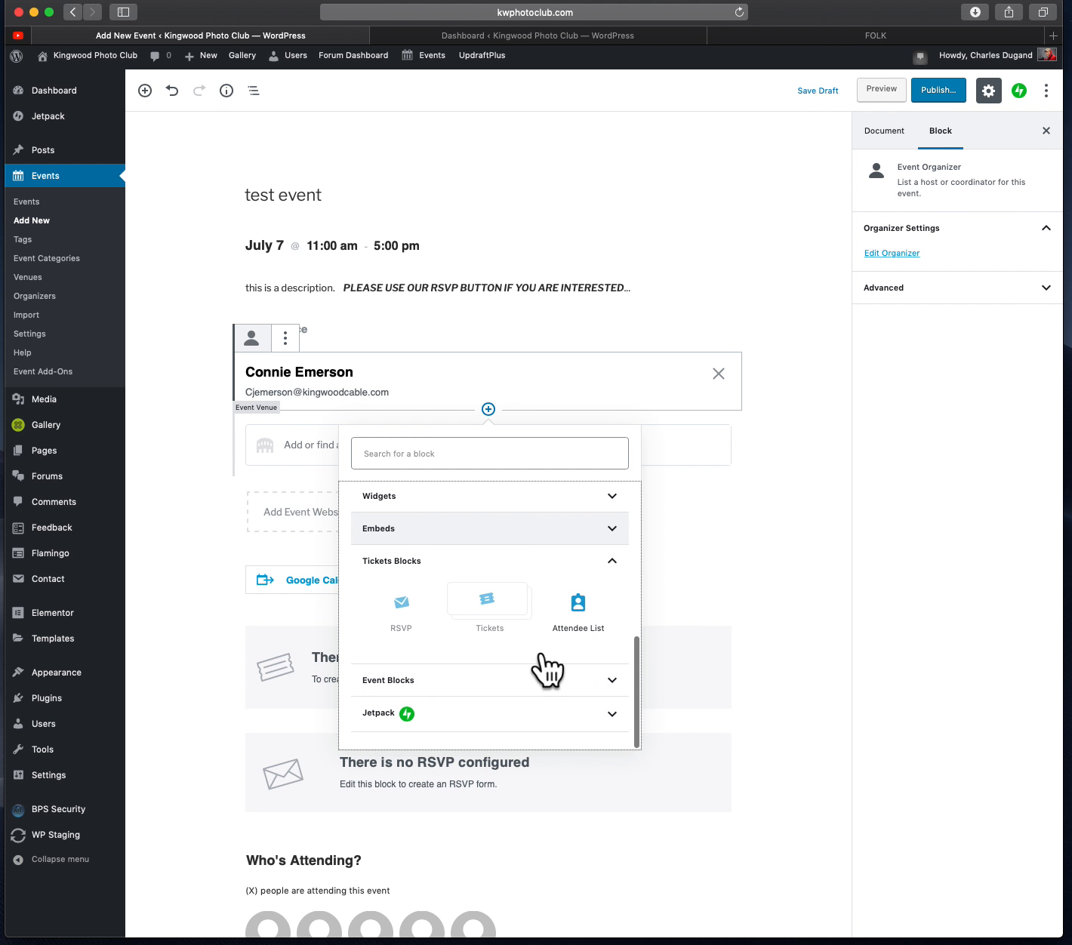
click(617, 687)
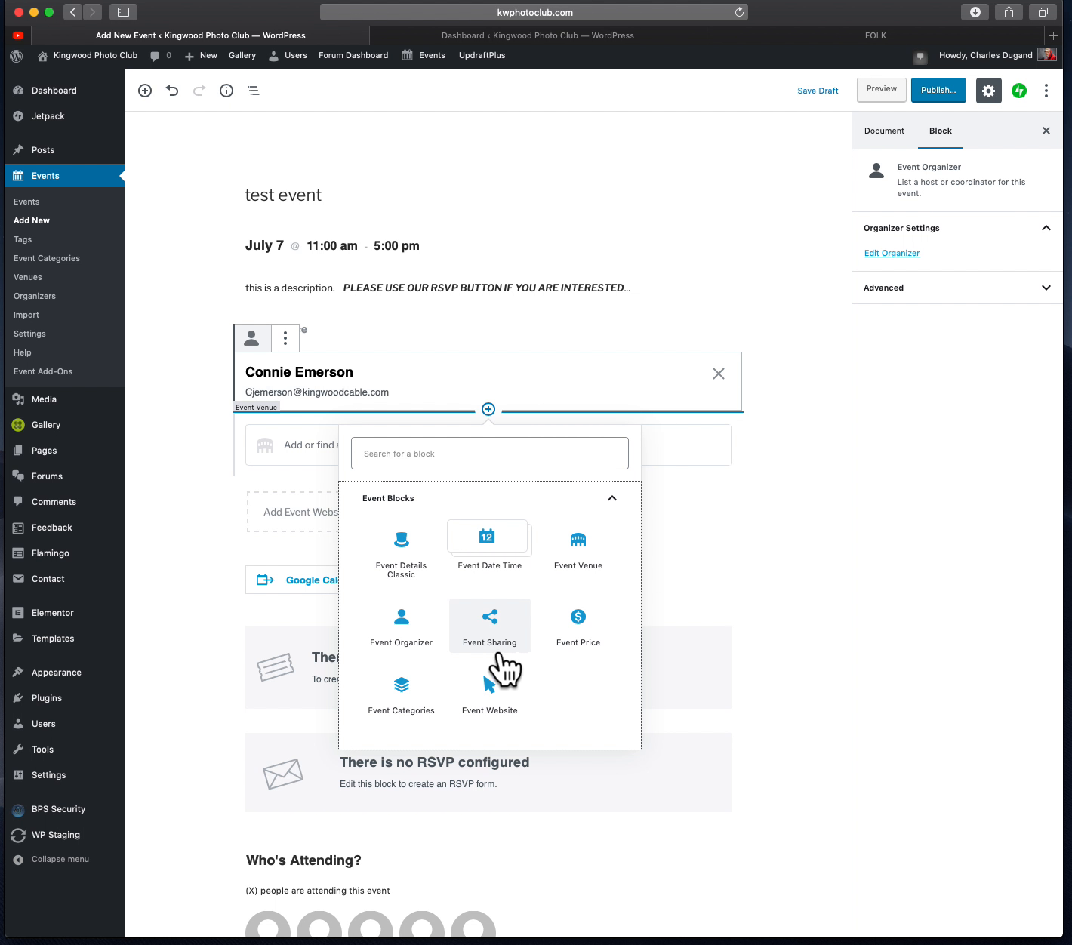
click(419, 647)
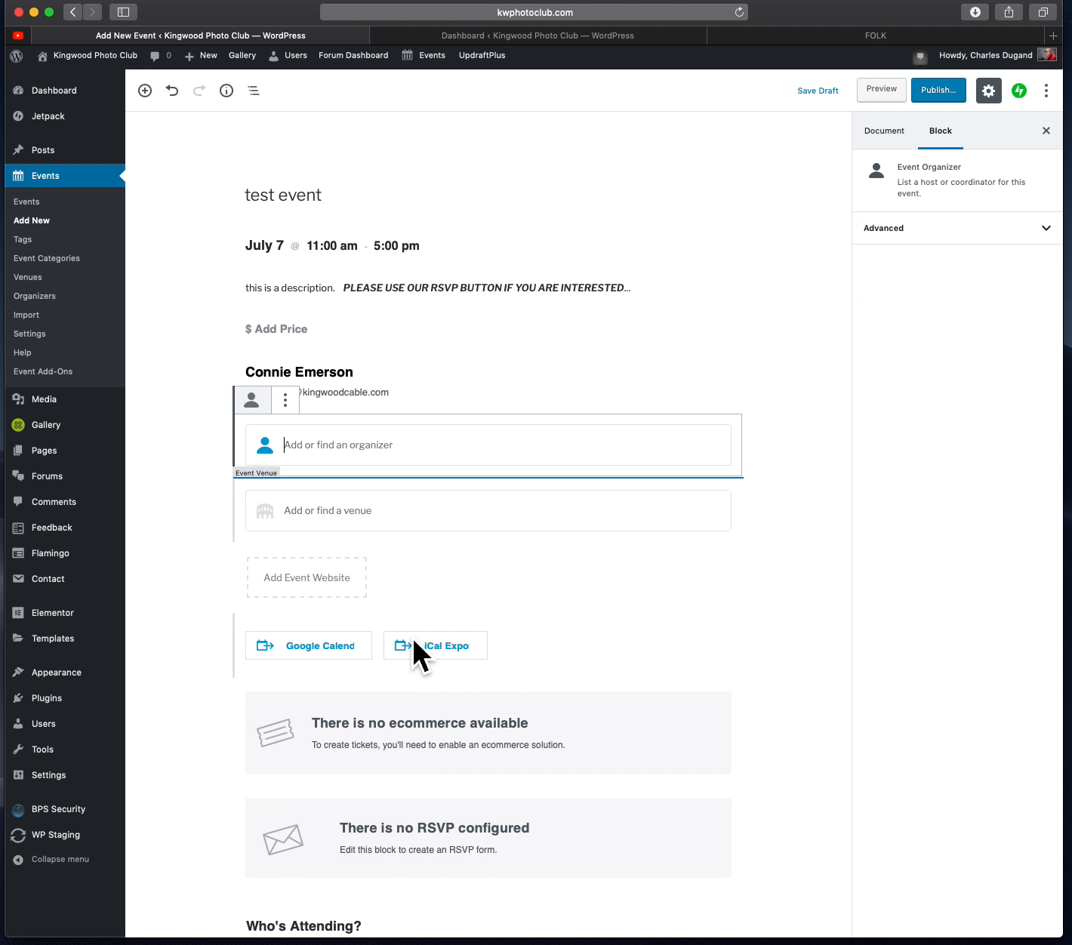
Search the second organizer block for "pres" and assign KWPC President as the additional organizer
click(353, 453)
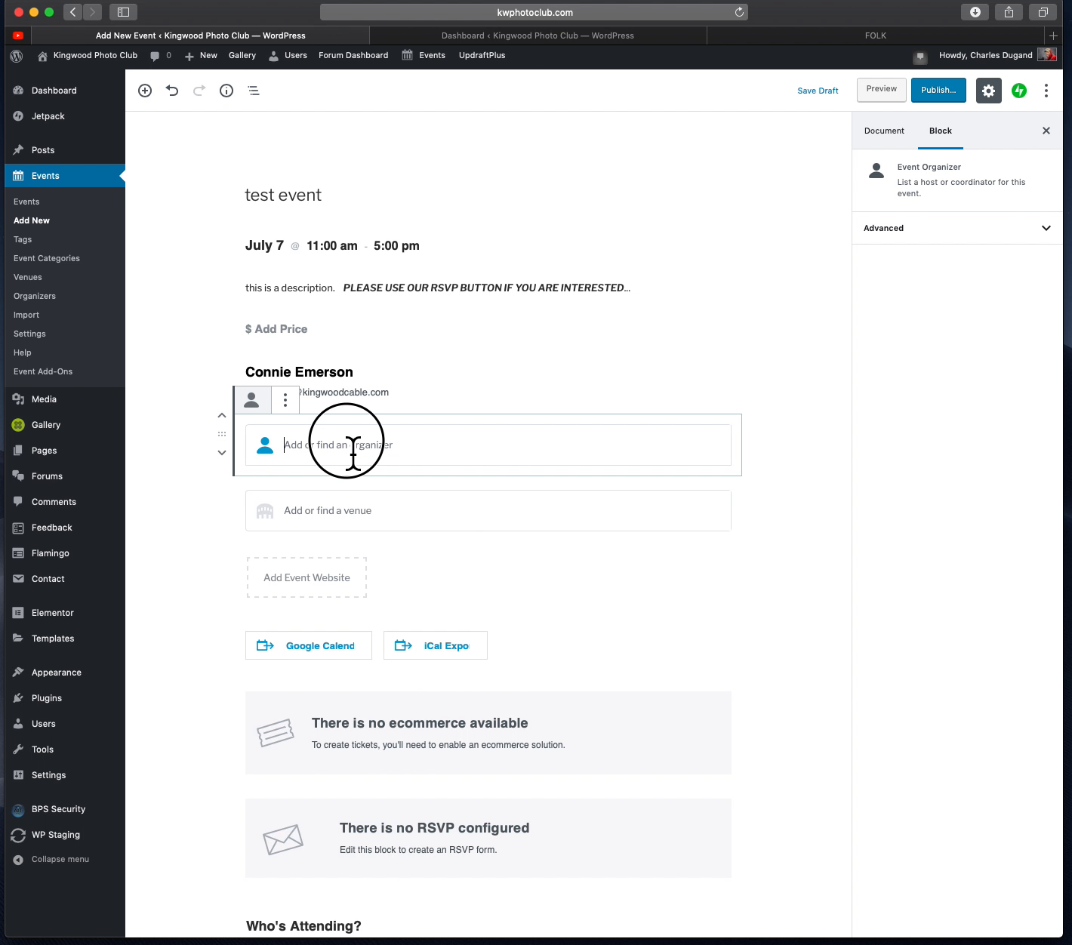
text(pres)
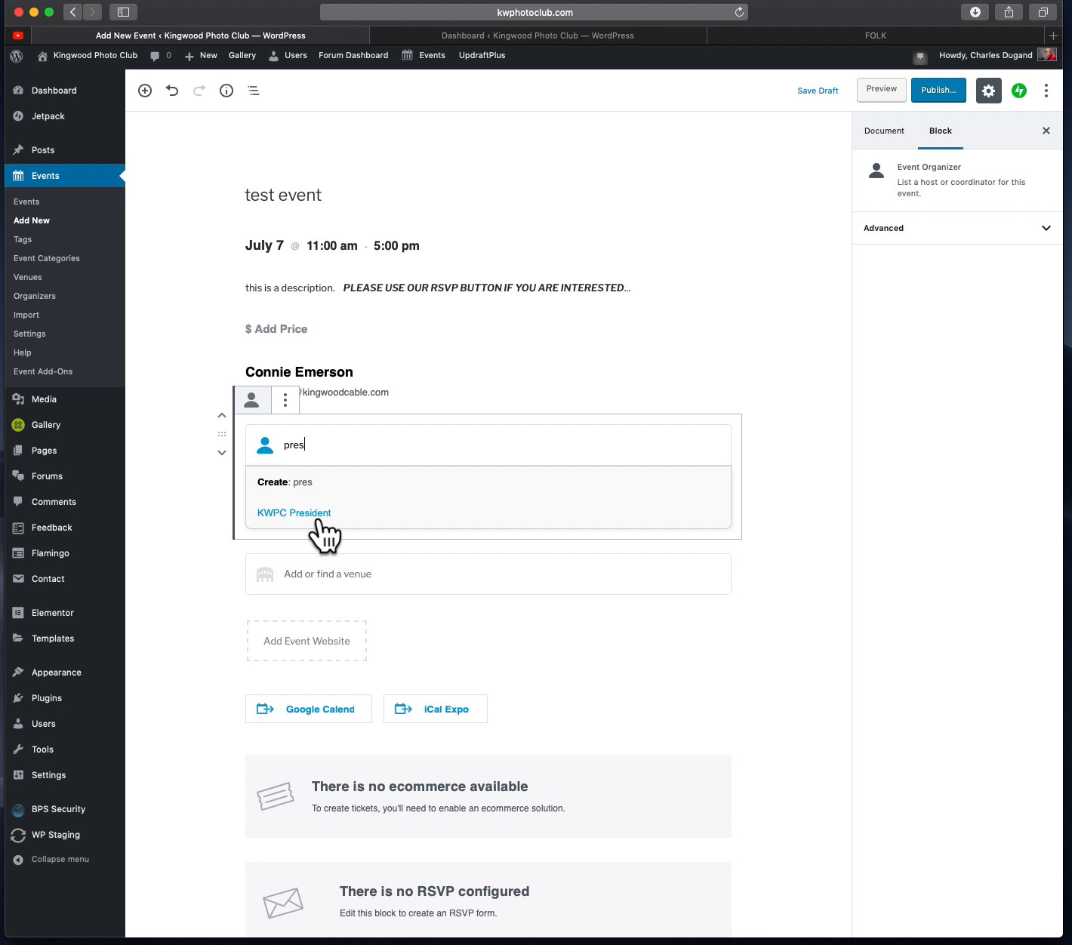
click(308, 516)
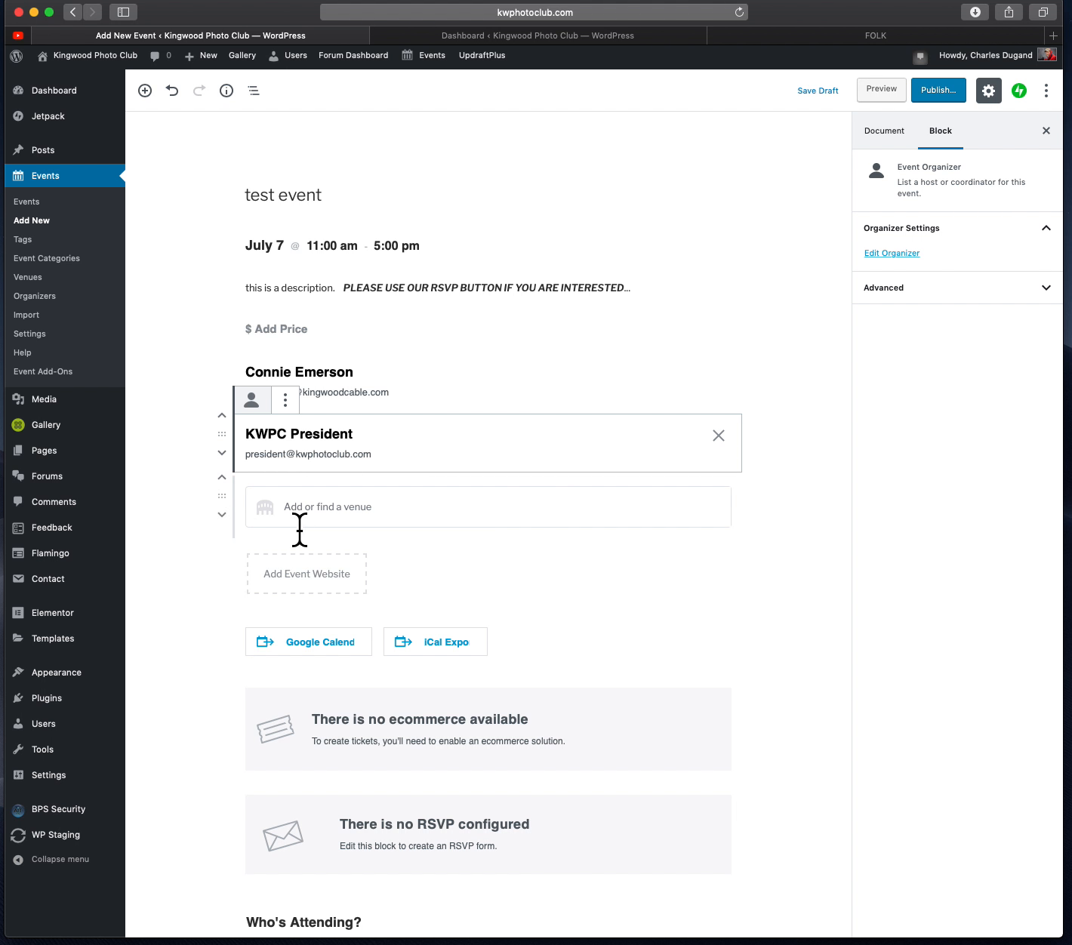
Search the venues for "comm" and set the event's venue to Kingwood Community Center
click(311, 508)
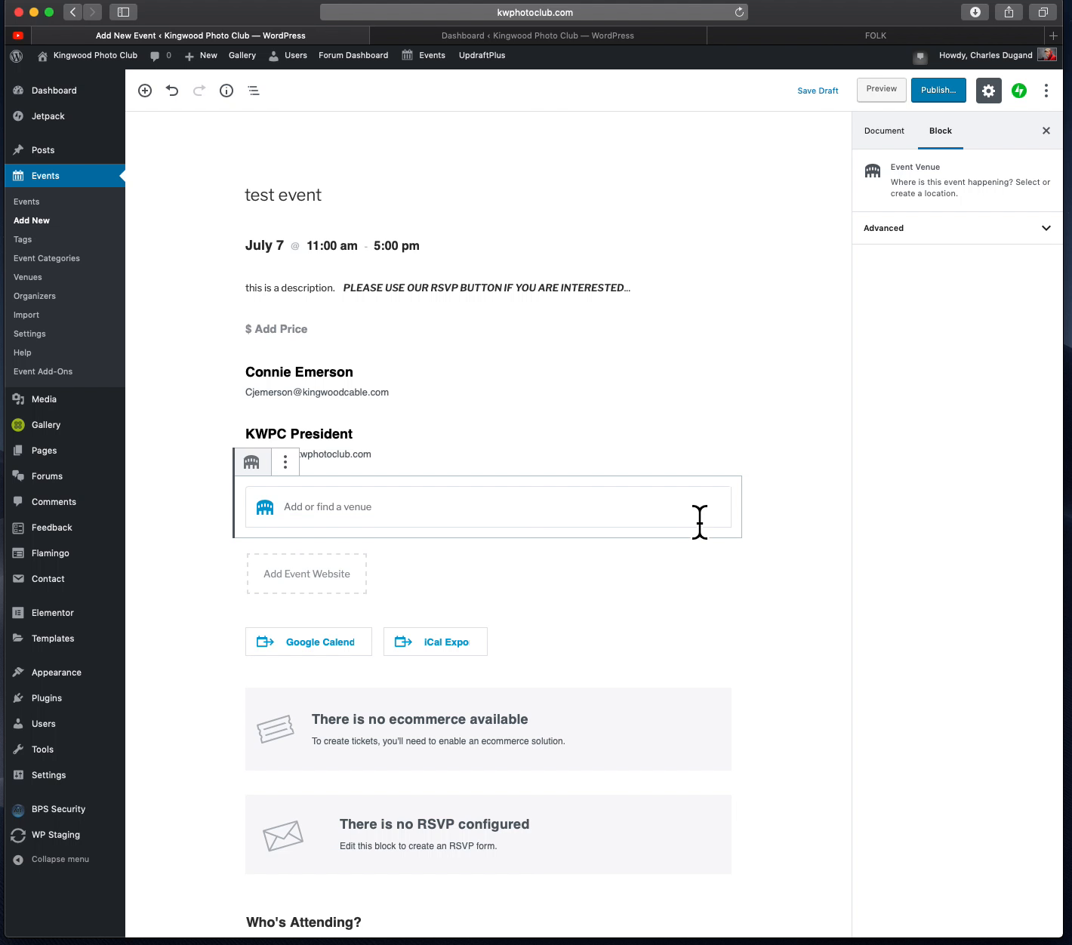
text(comm)
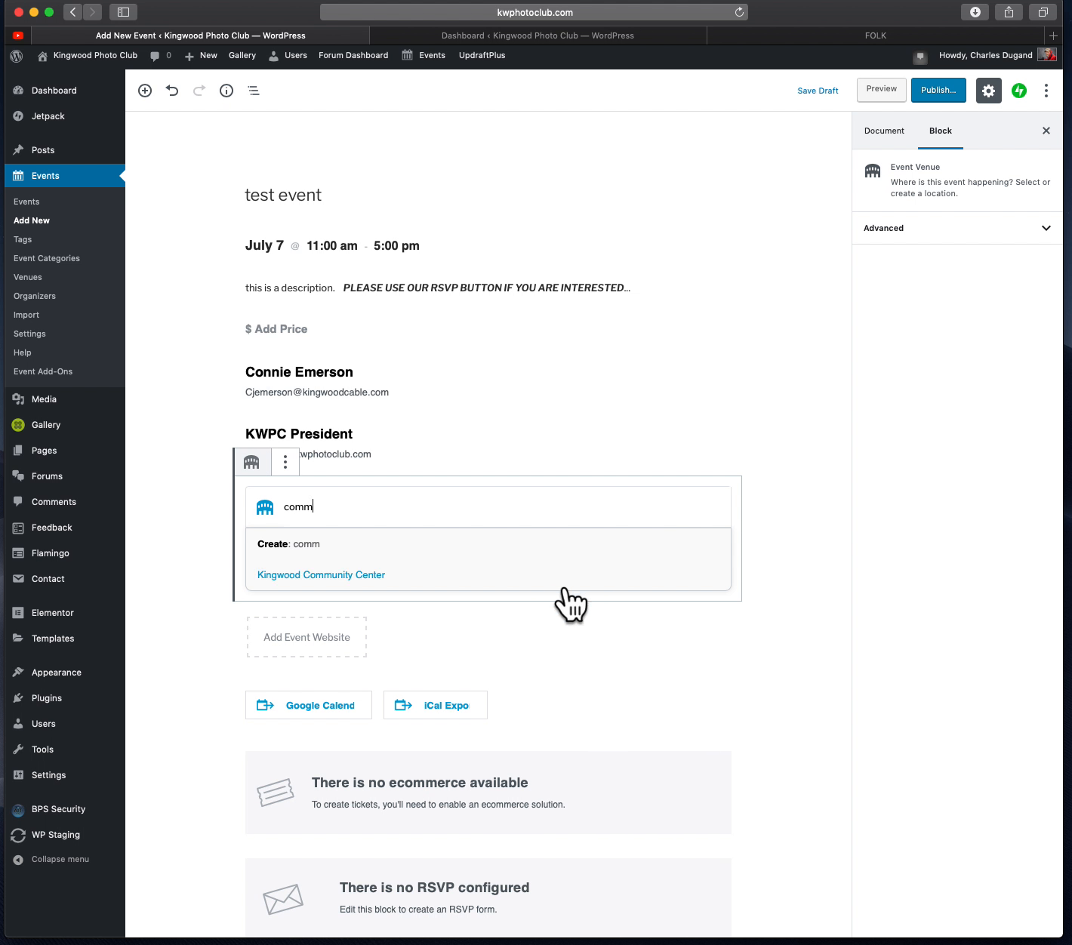
click(370, 585)
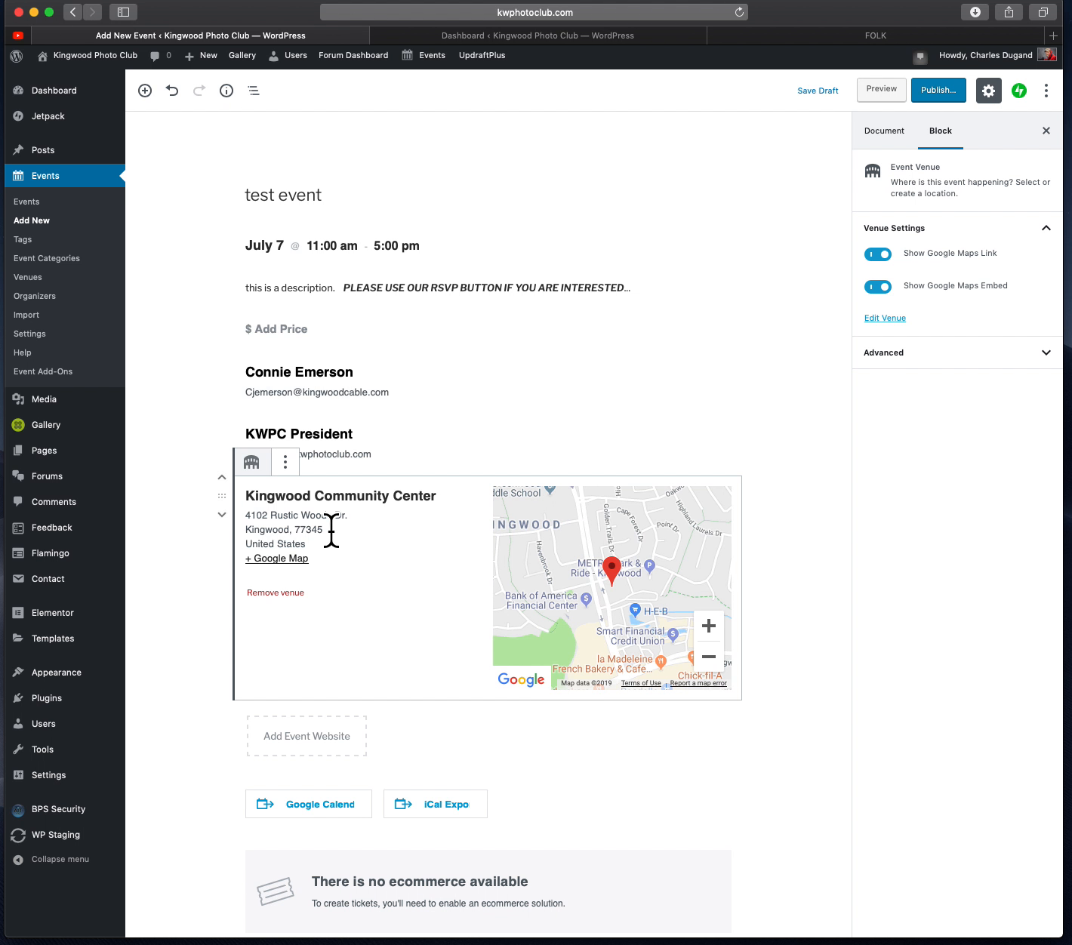
Activate the event website block, then open the ARGG site in a new browser tab and copy its address
scroll(480, 452, down, 1)
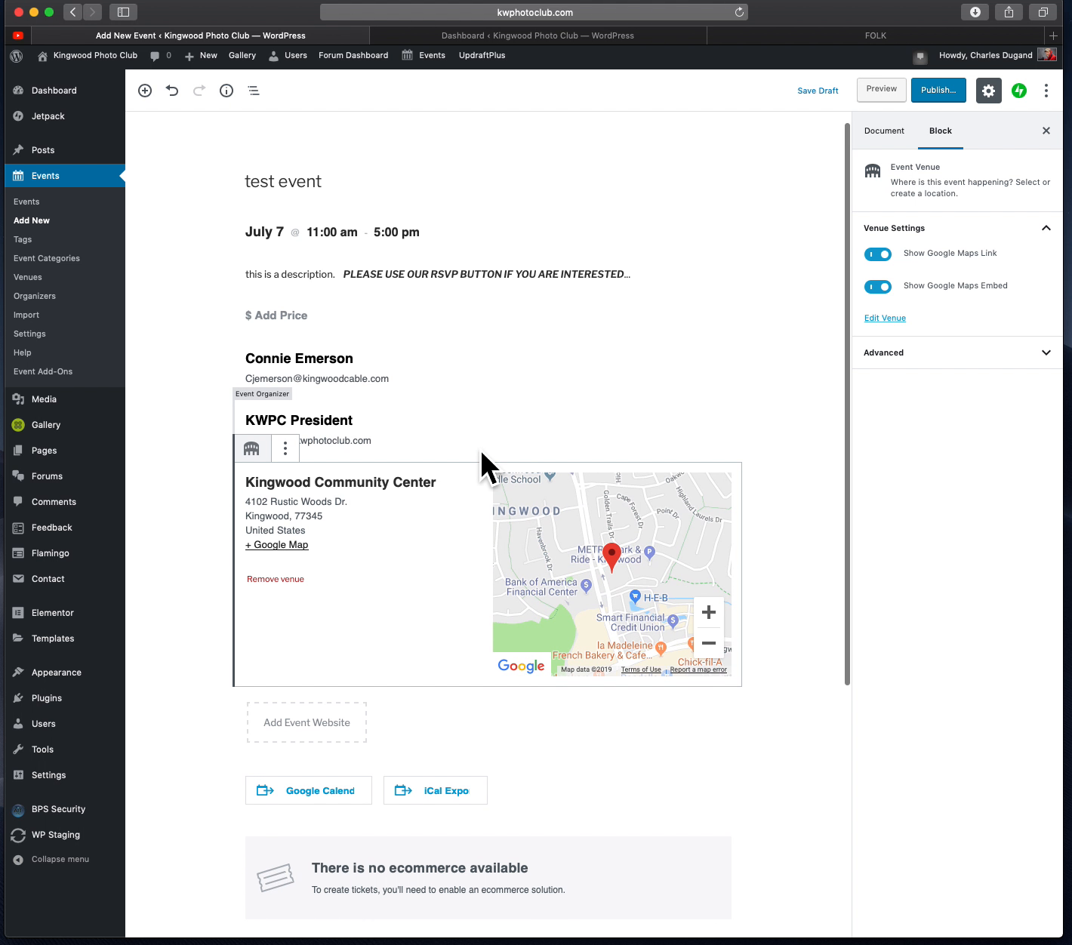
scroll(480, 453, down, 5)
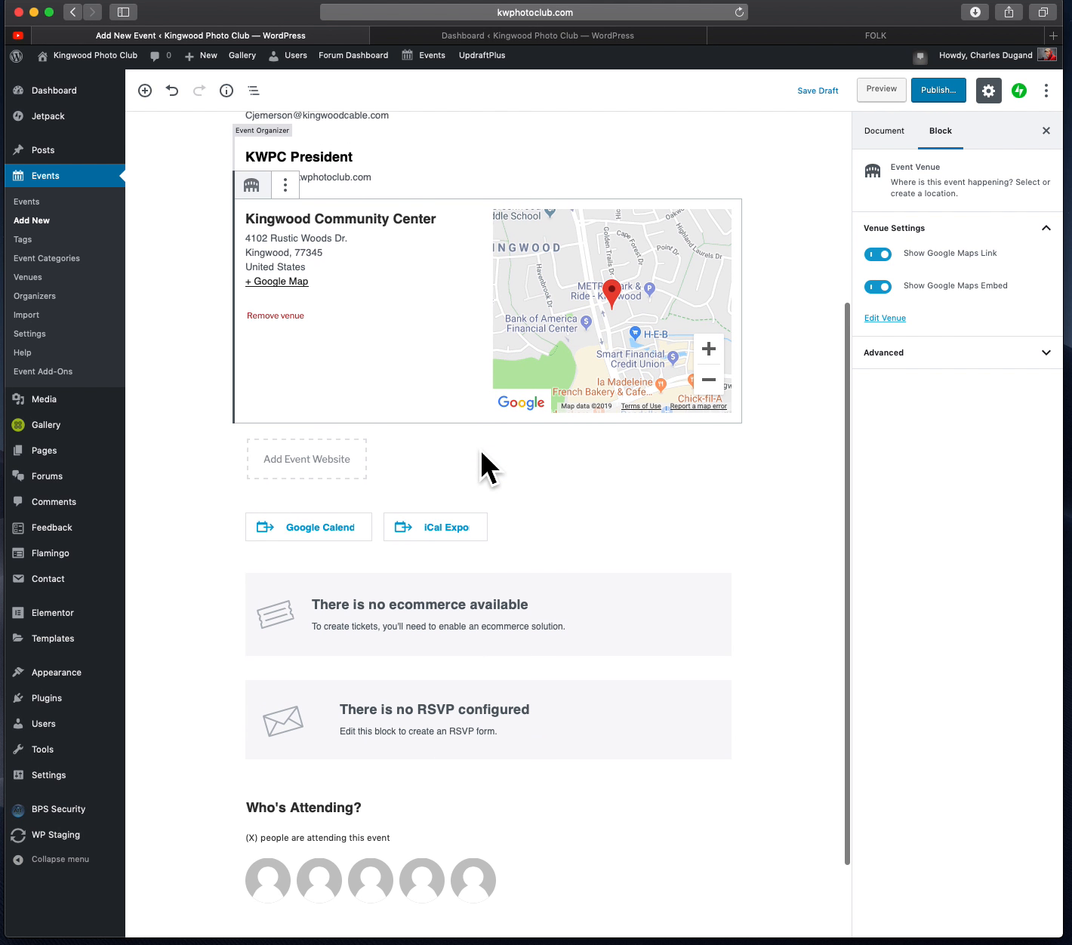
click(353, 462)
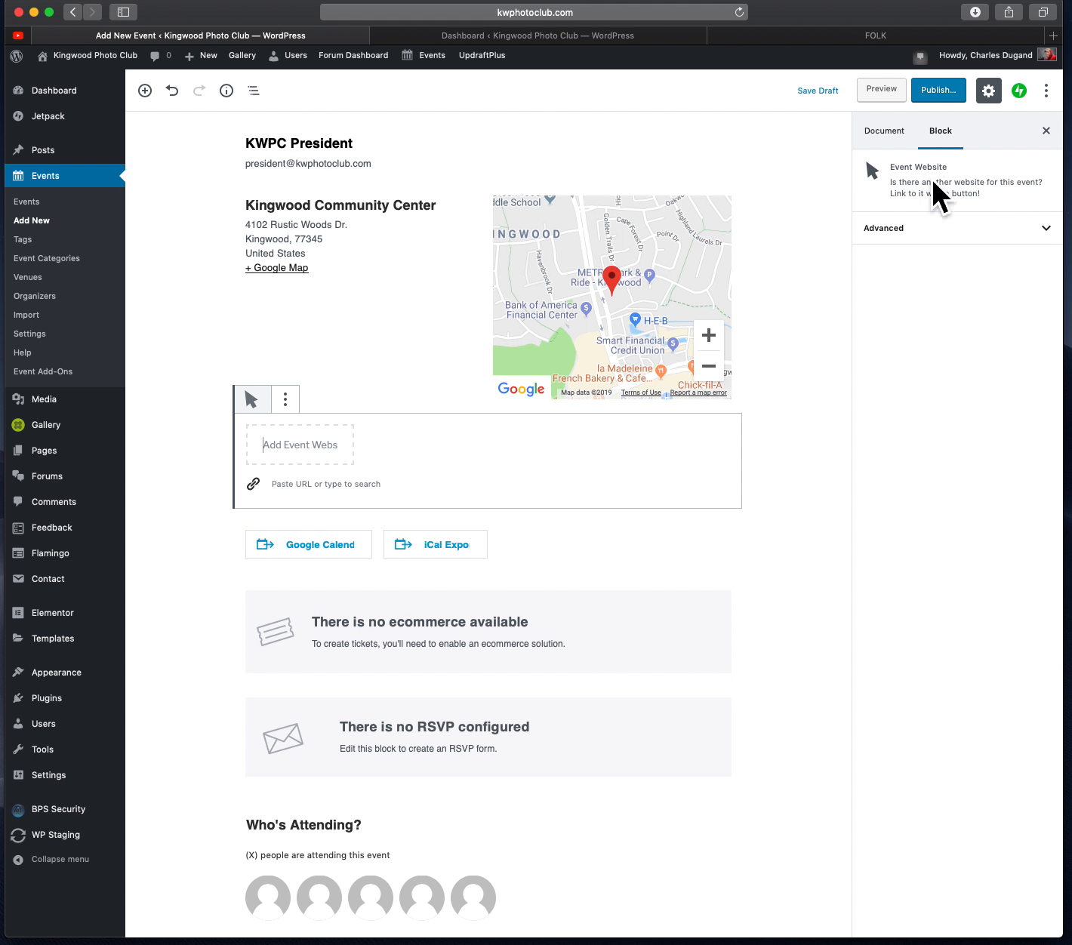
click(1054, 36)
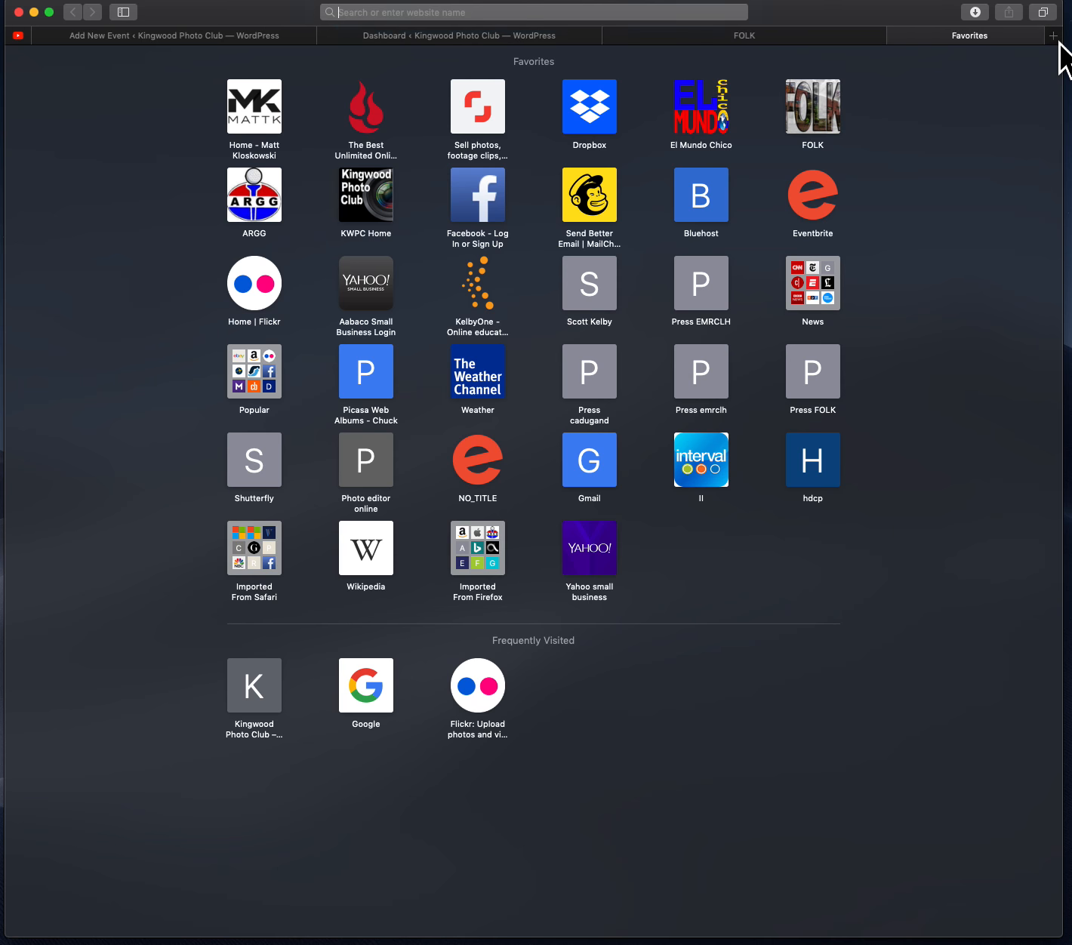
click(271, 205)
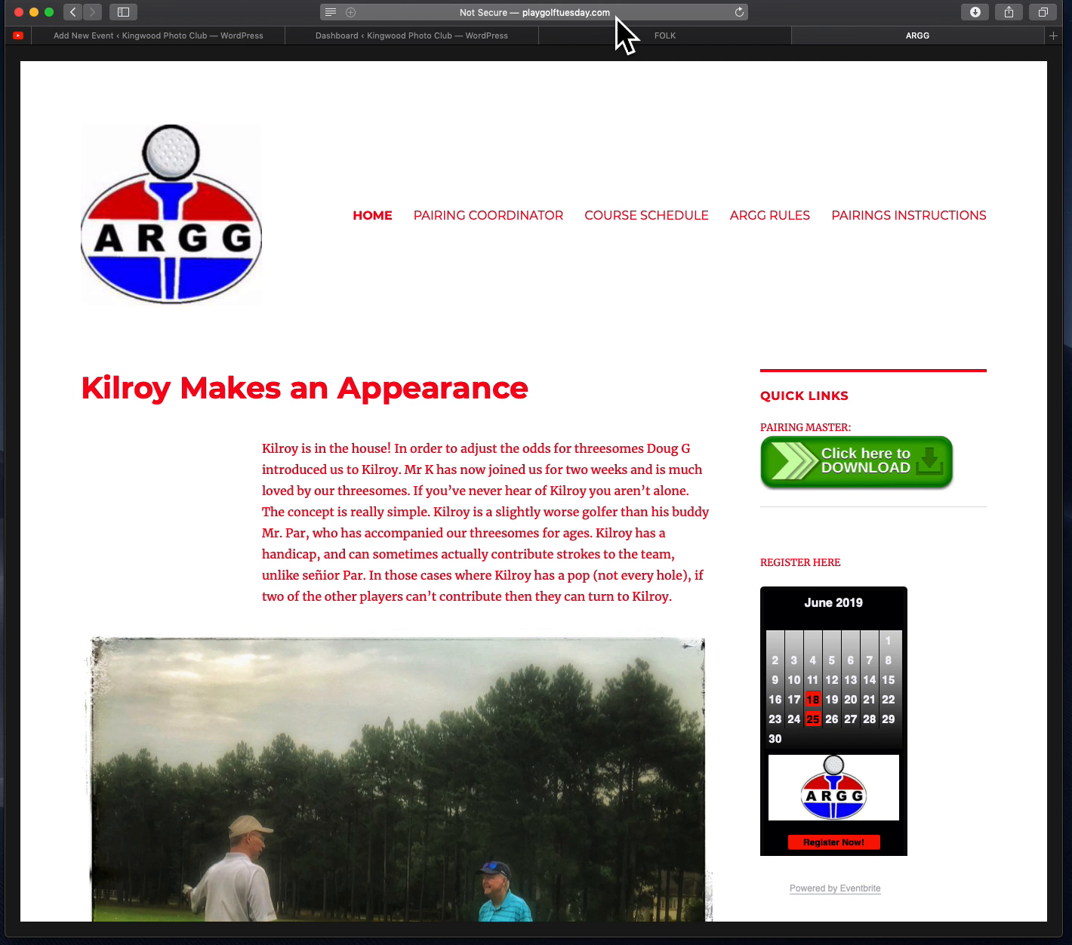
click(617, 16)
key(super+c)
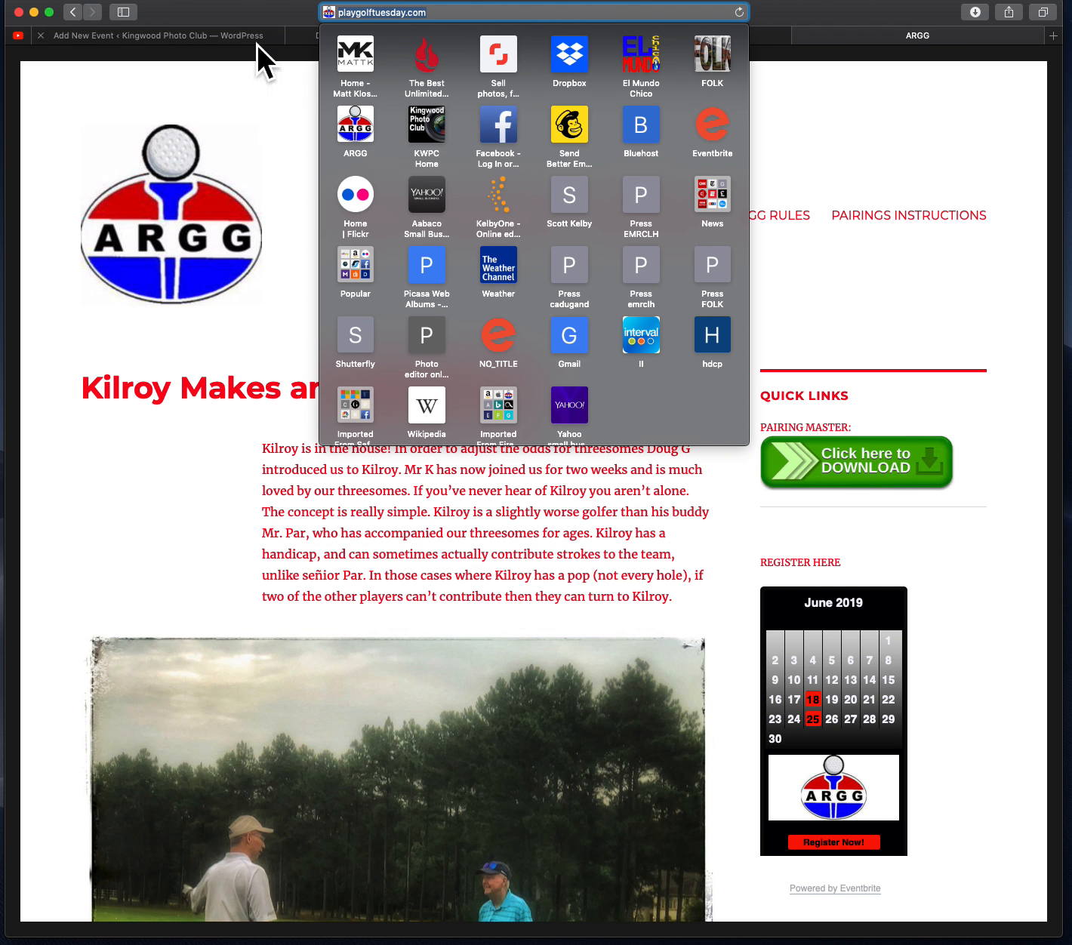
click(310, 42)
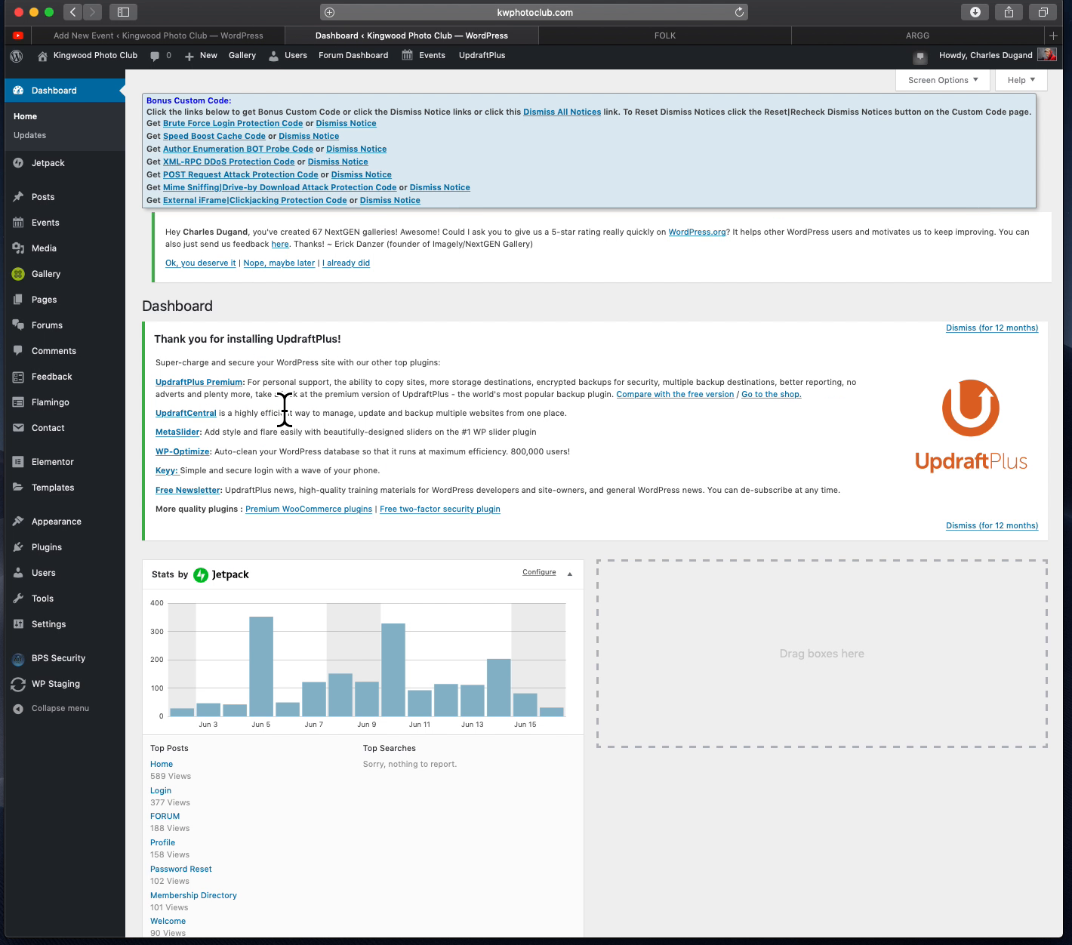
click(203, 39)
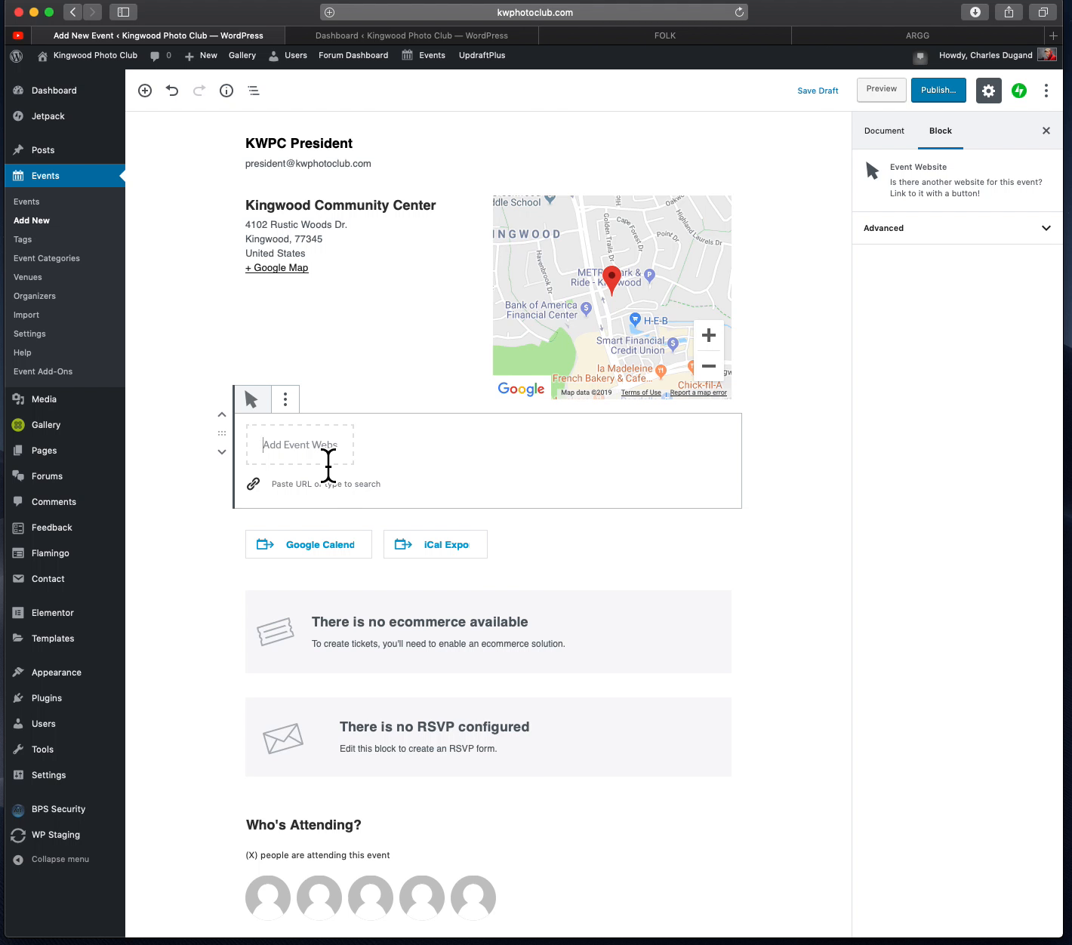
click(328, 466)
key(super+v)
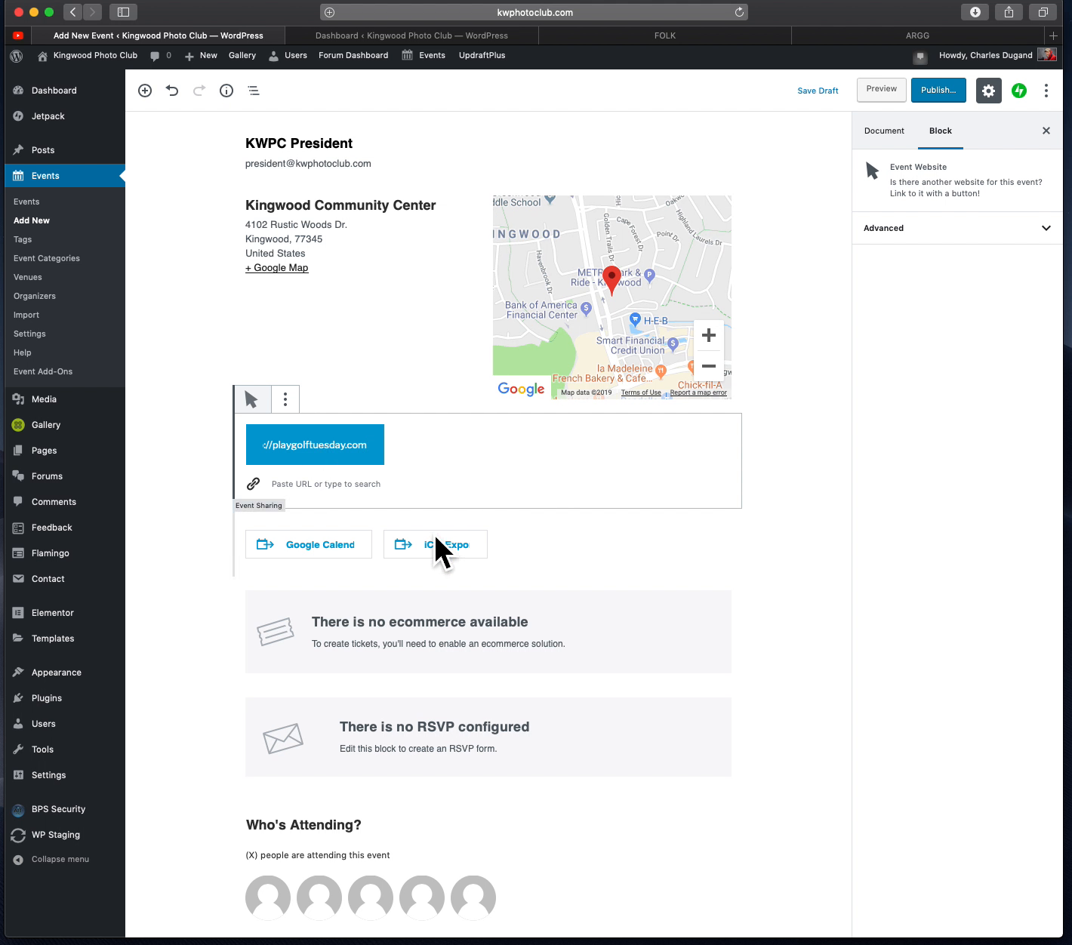
click(759, 483)
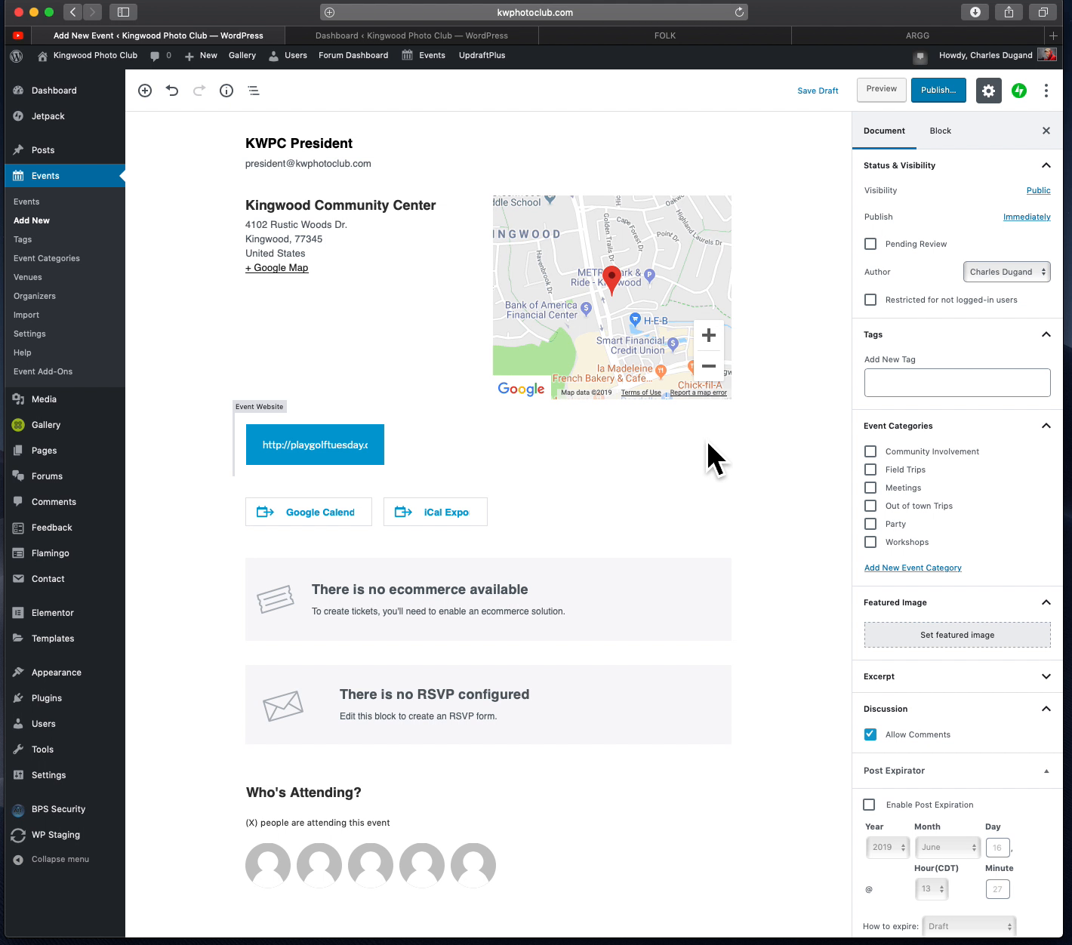
Activate the event's RSVP block and enter the RSVP title "I'm going to the test event"
scroll(658, 456, down, 3)
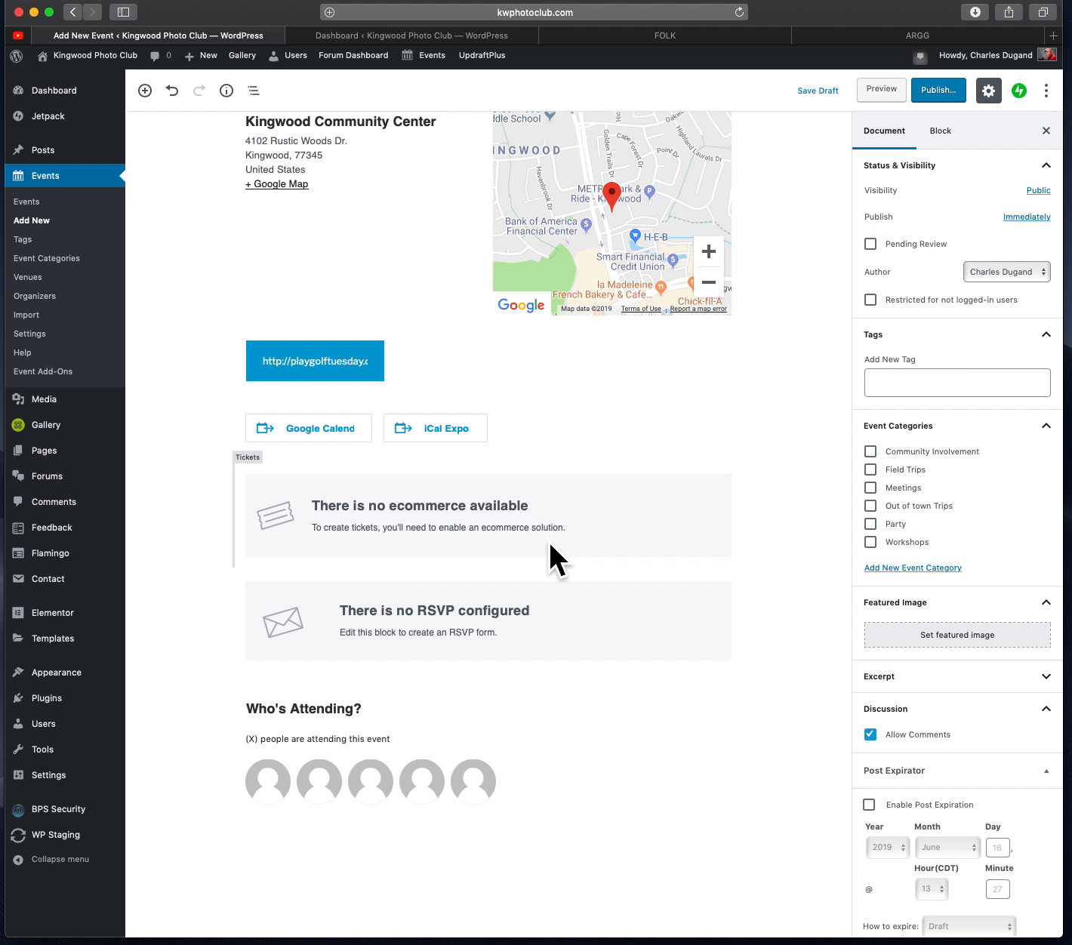
scroll(548, 539, down, 1)
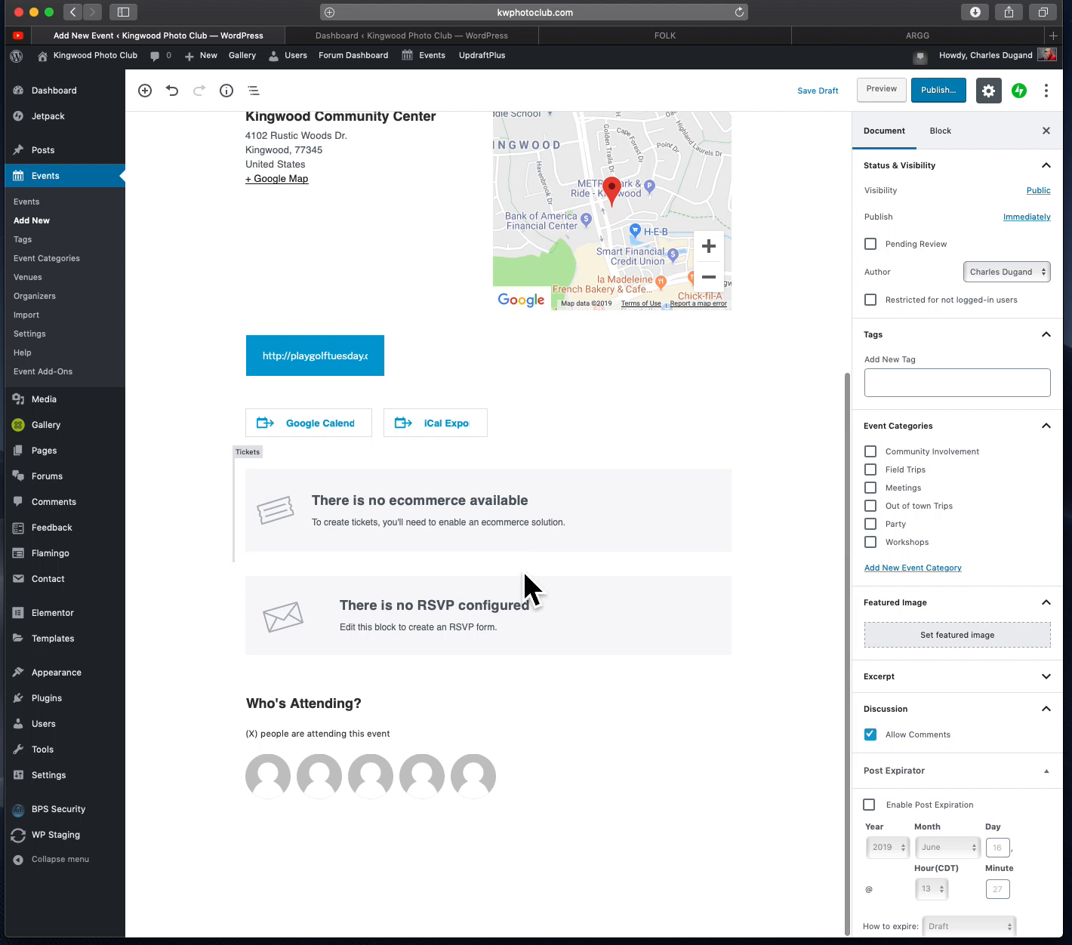
click(491, 623)
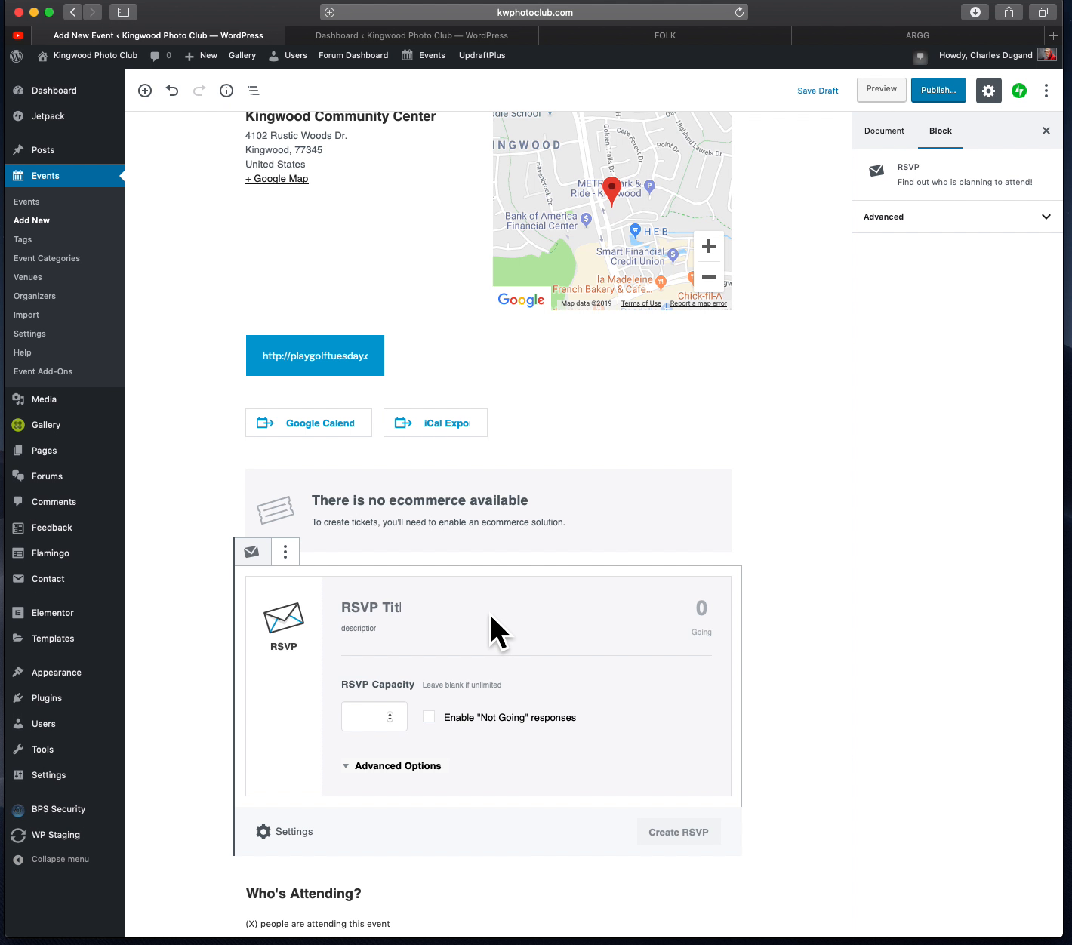
click(374, 606)
text(I'm)
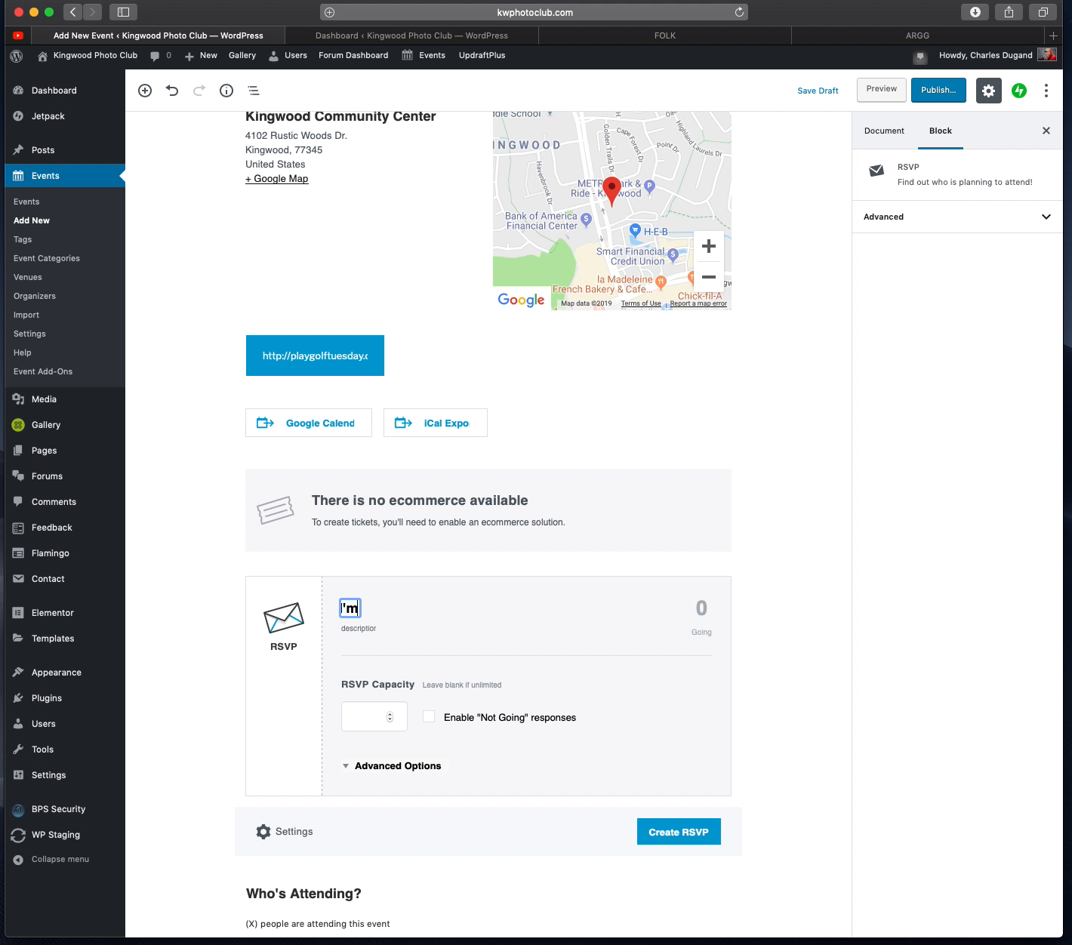
text( going to)
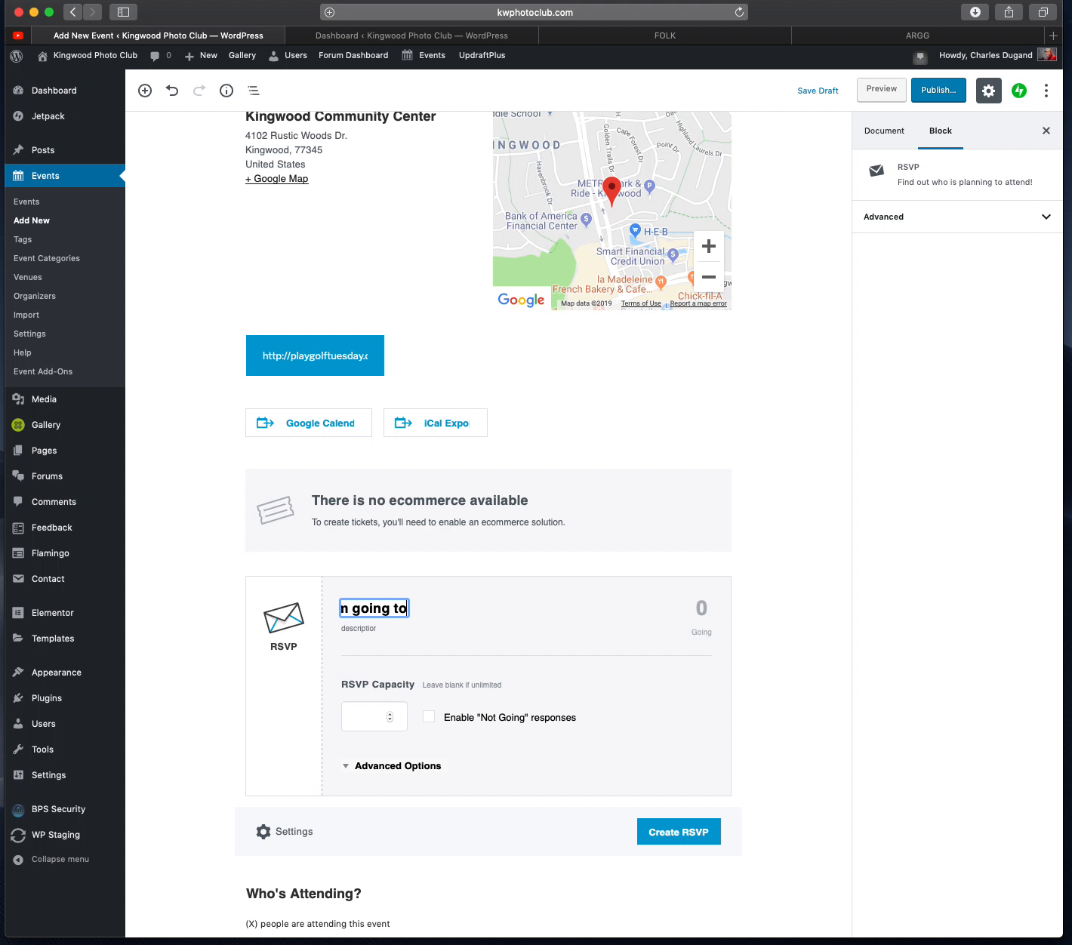
text( the test ev)
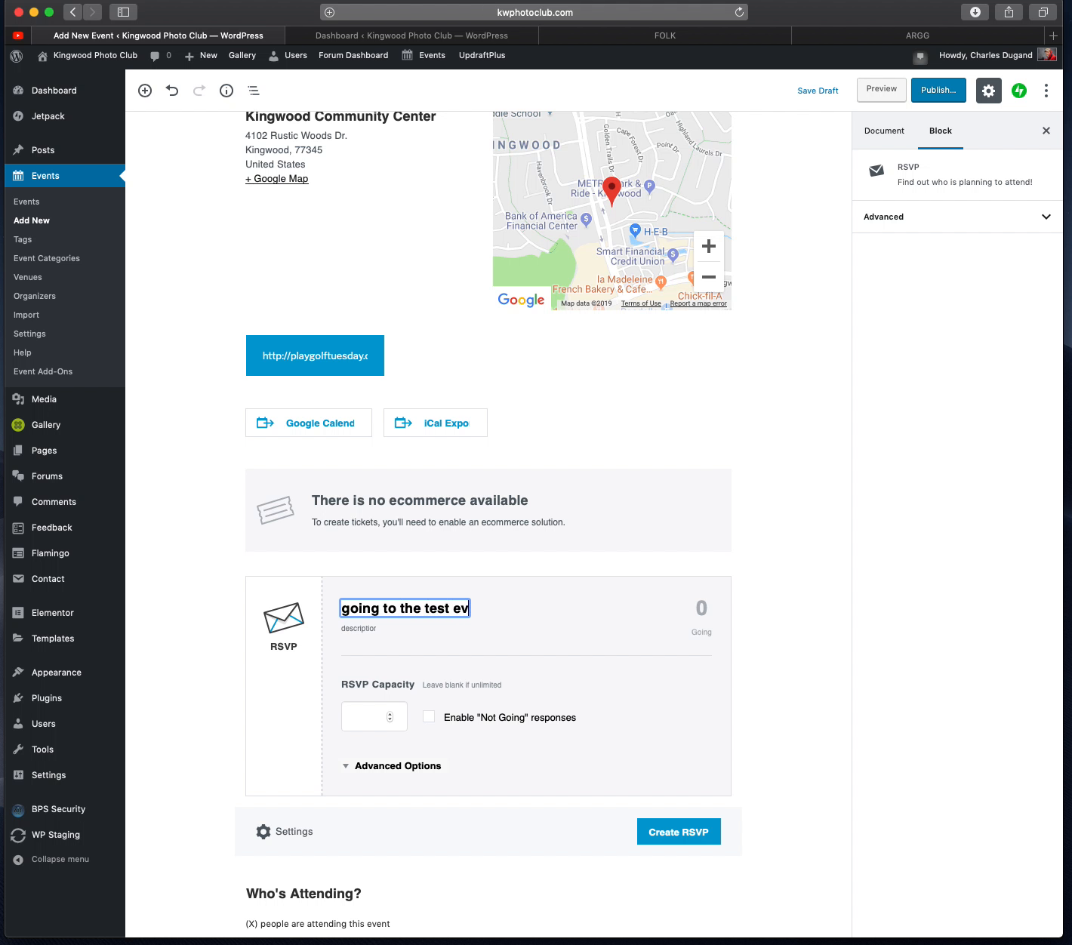
text(ent)
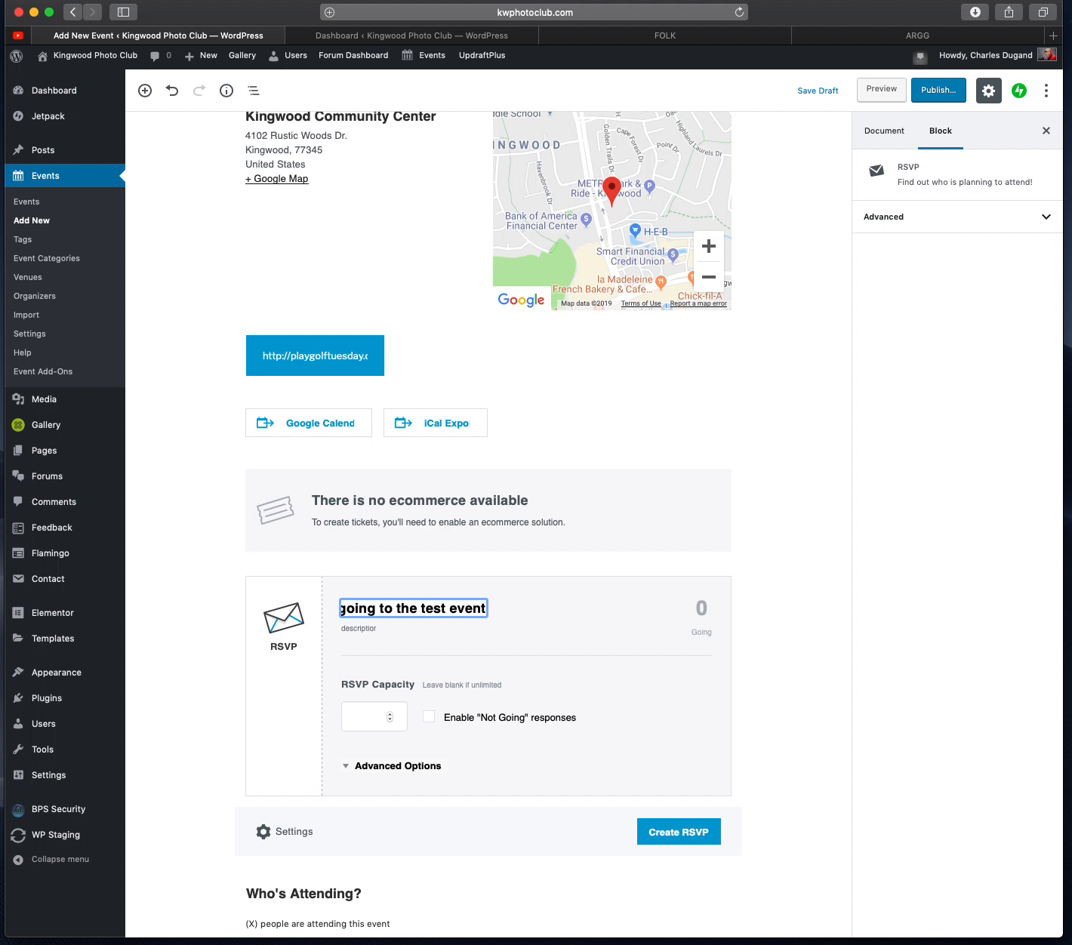
Enter "this is a wonderful thing!" as the description under the RSVP title
click(379, 632)
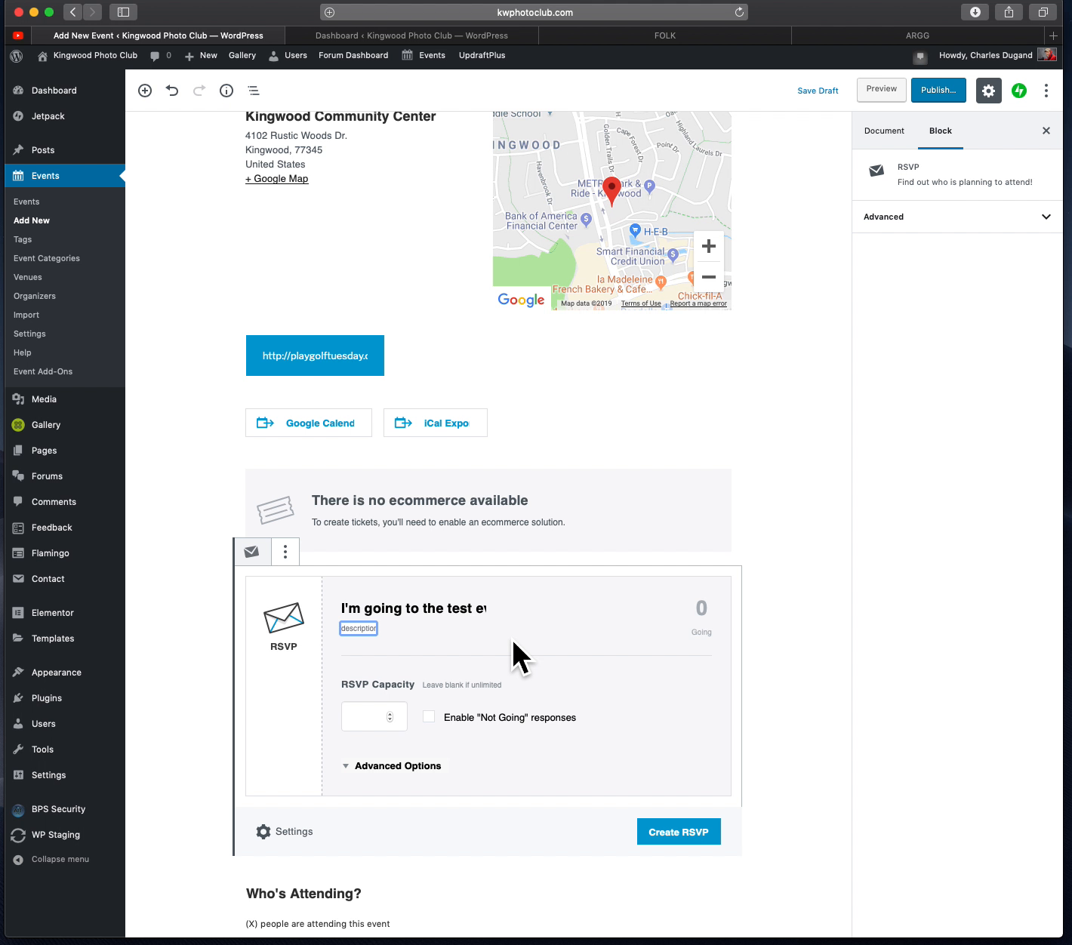
text(This is a wo)
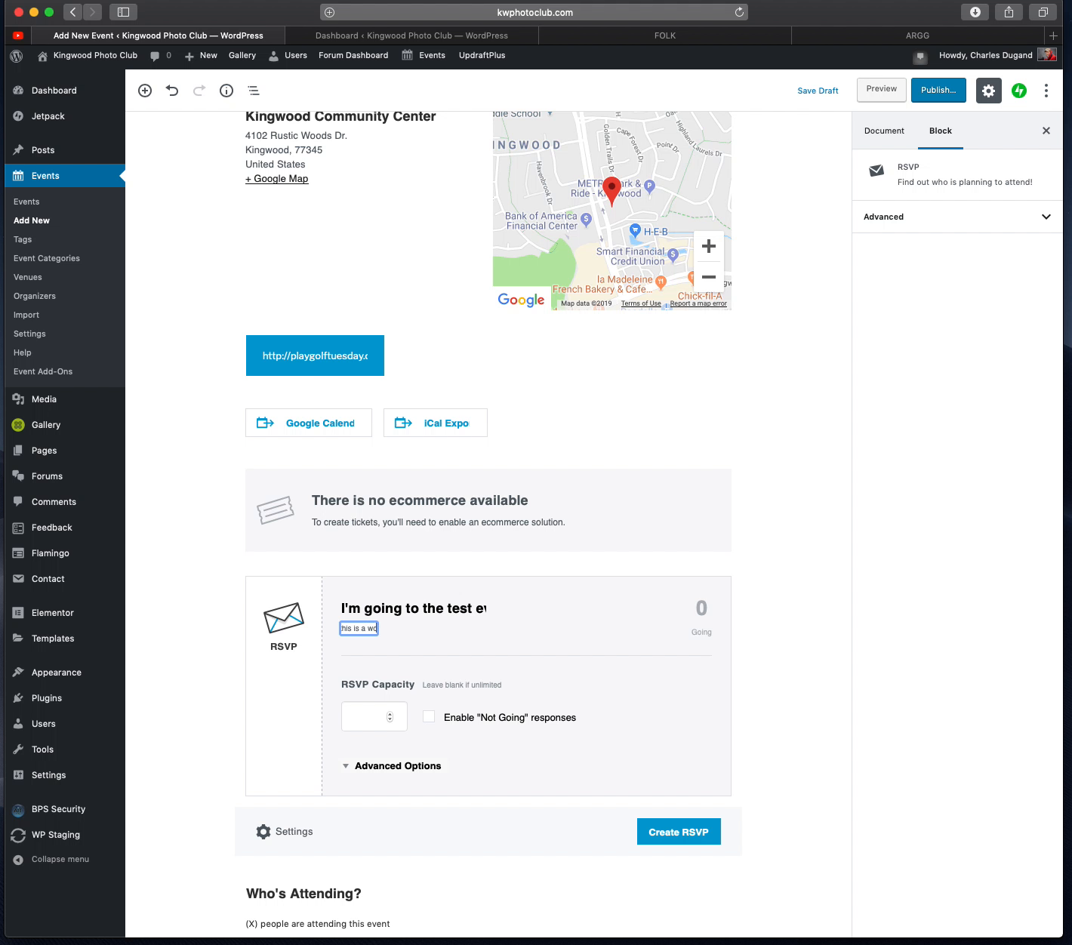
text(nderful  thing!)
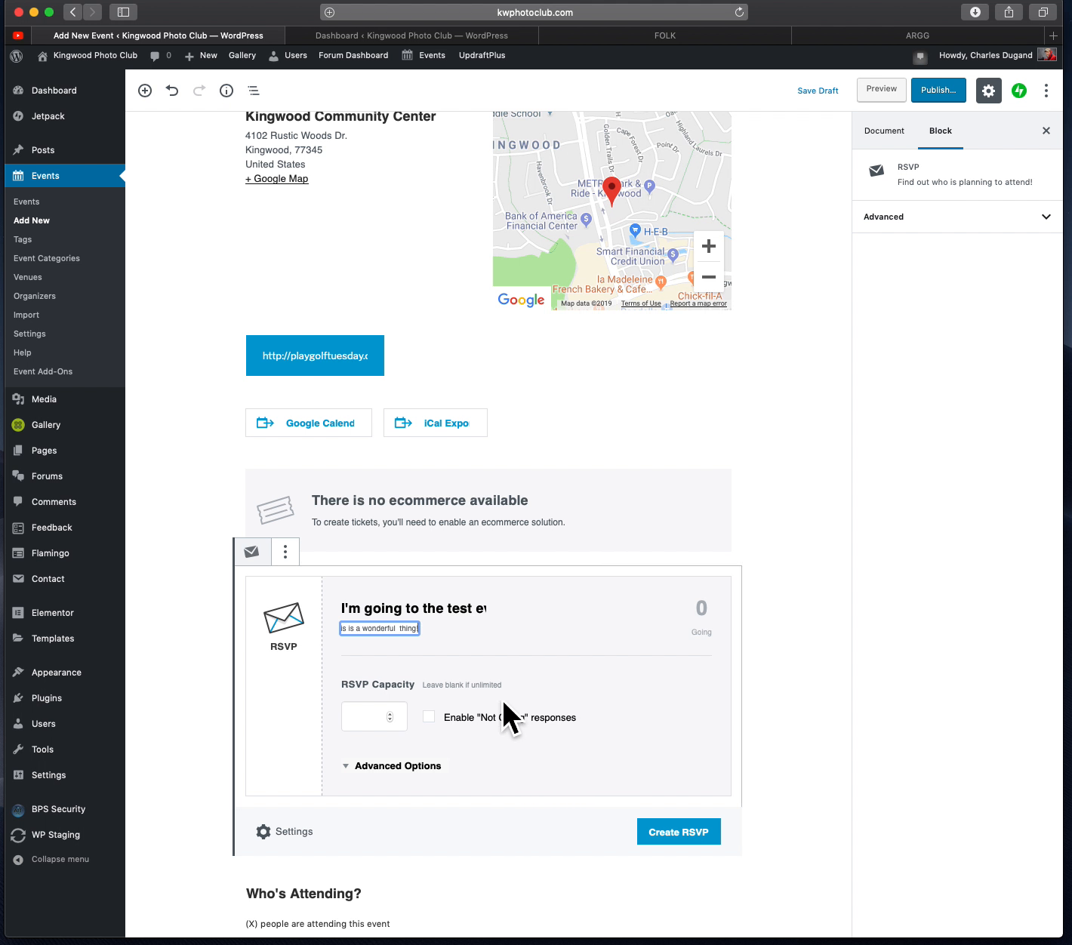
Set the RSVP capacity to 15 and create the RSVP
click(397, 716)
text(1)
click(390, 714)
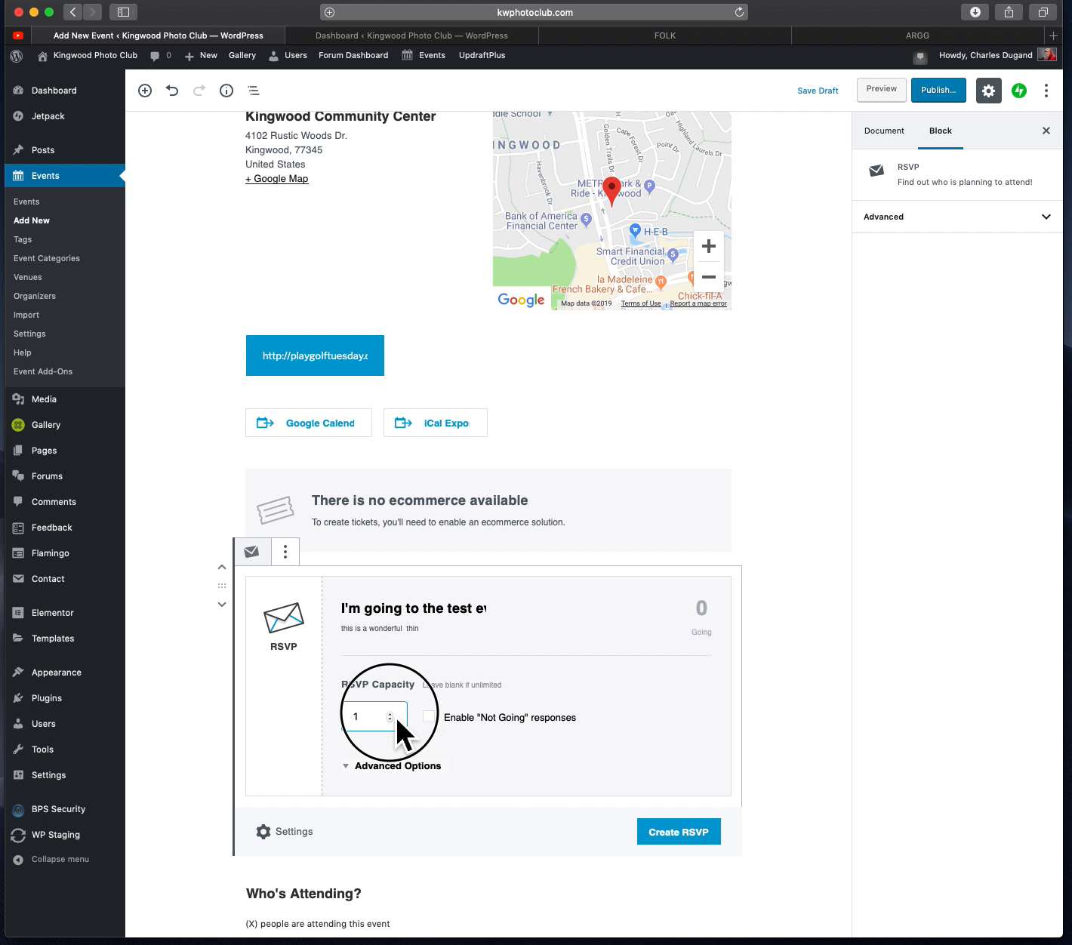
click(391, 714)
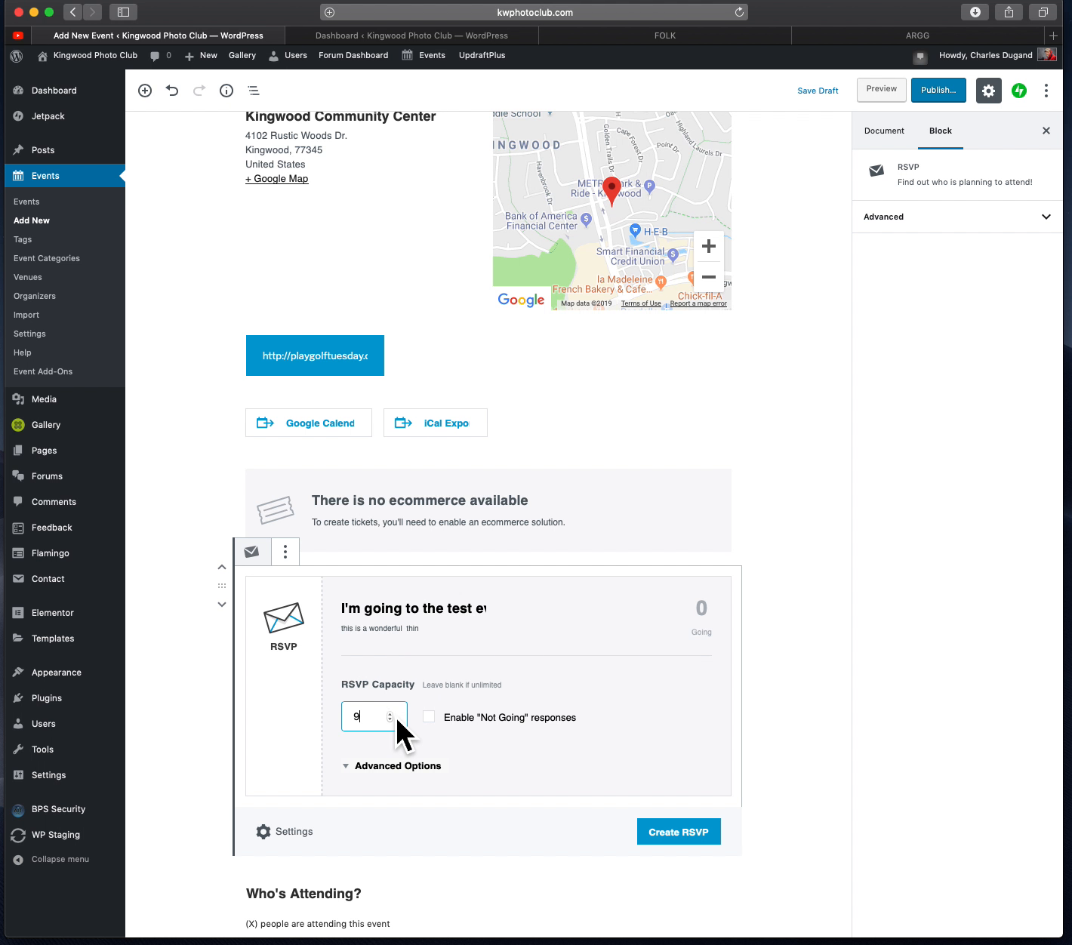
click(395, 714)
click(393, 714)
click(395, 714)
click(692, 834)
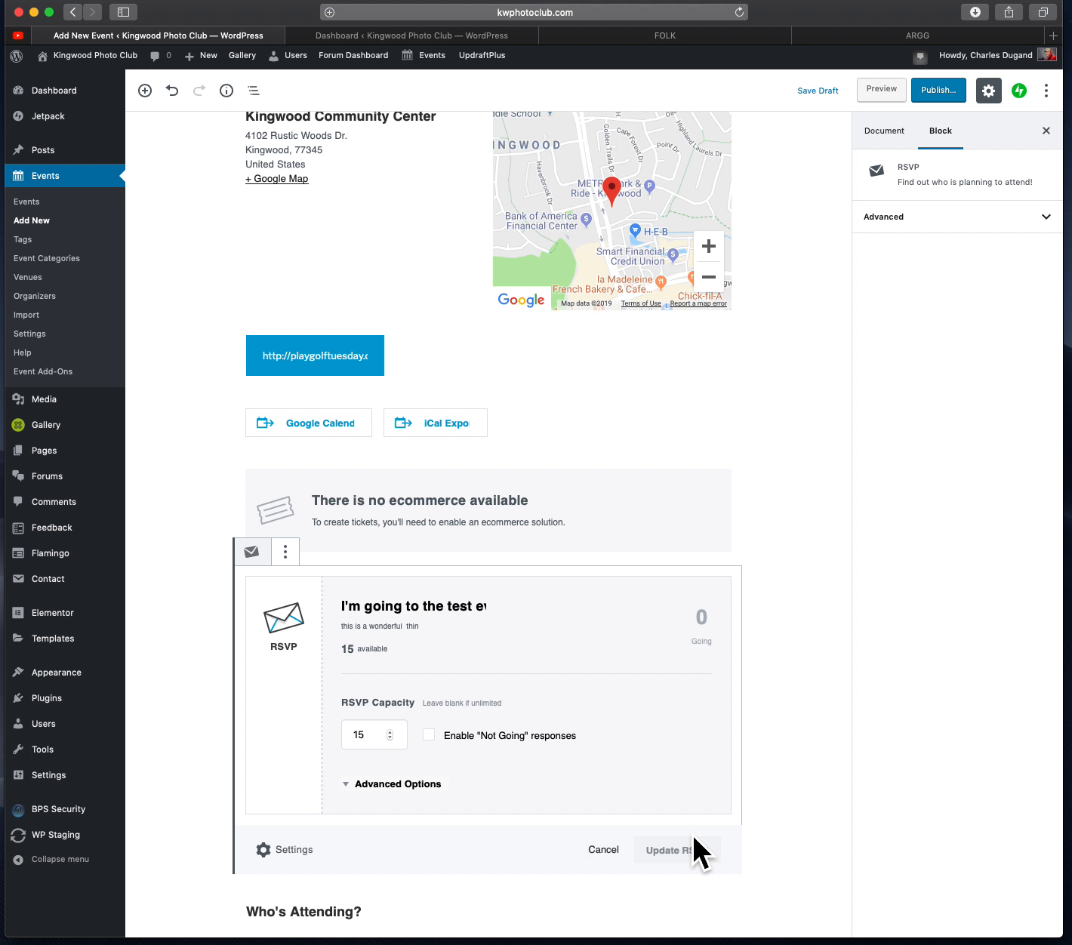
Open the RSVP block's settings to examine the ticket header image option, and close them
scroll(693, 829, down, 2)
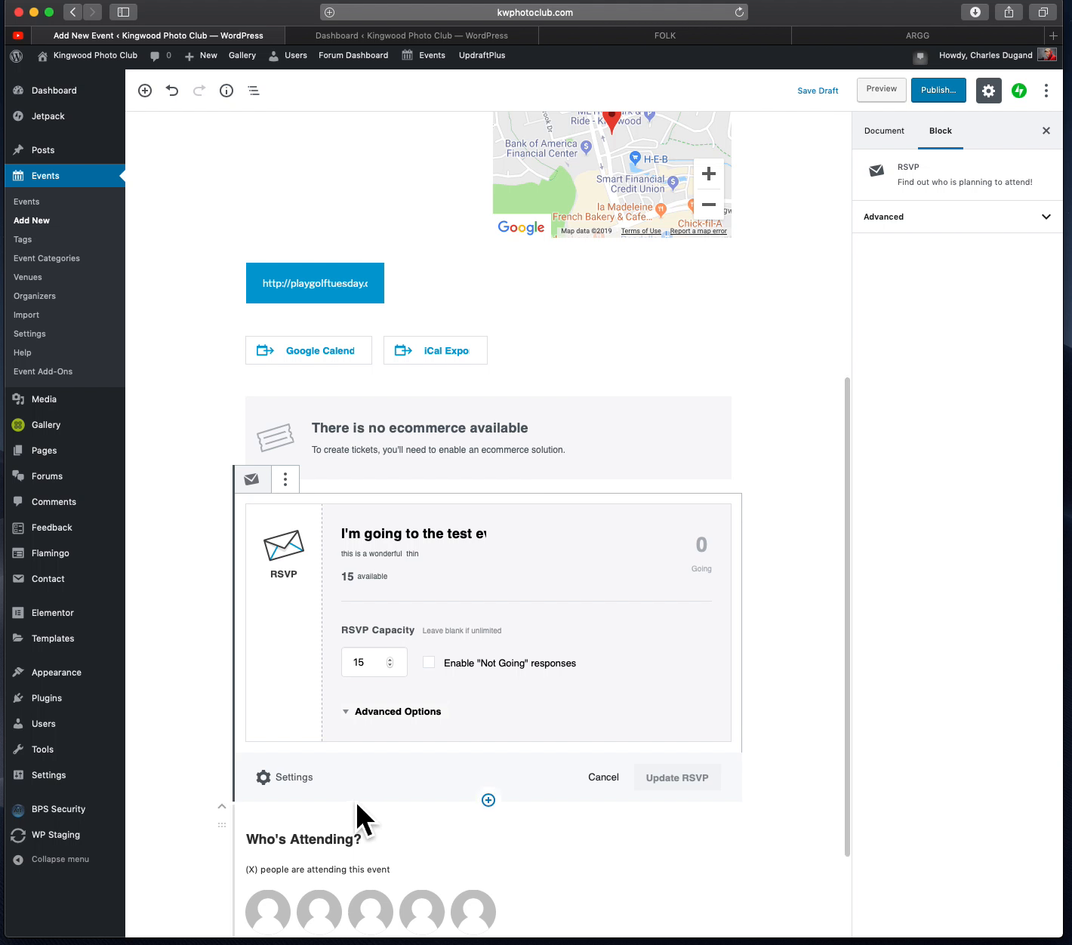
click(280, 778)
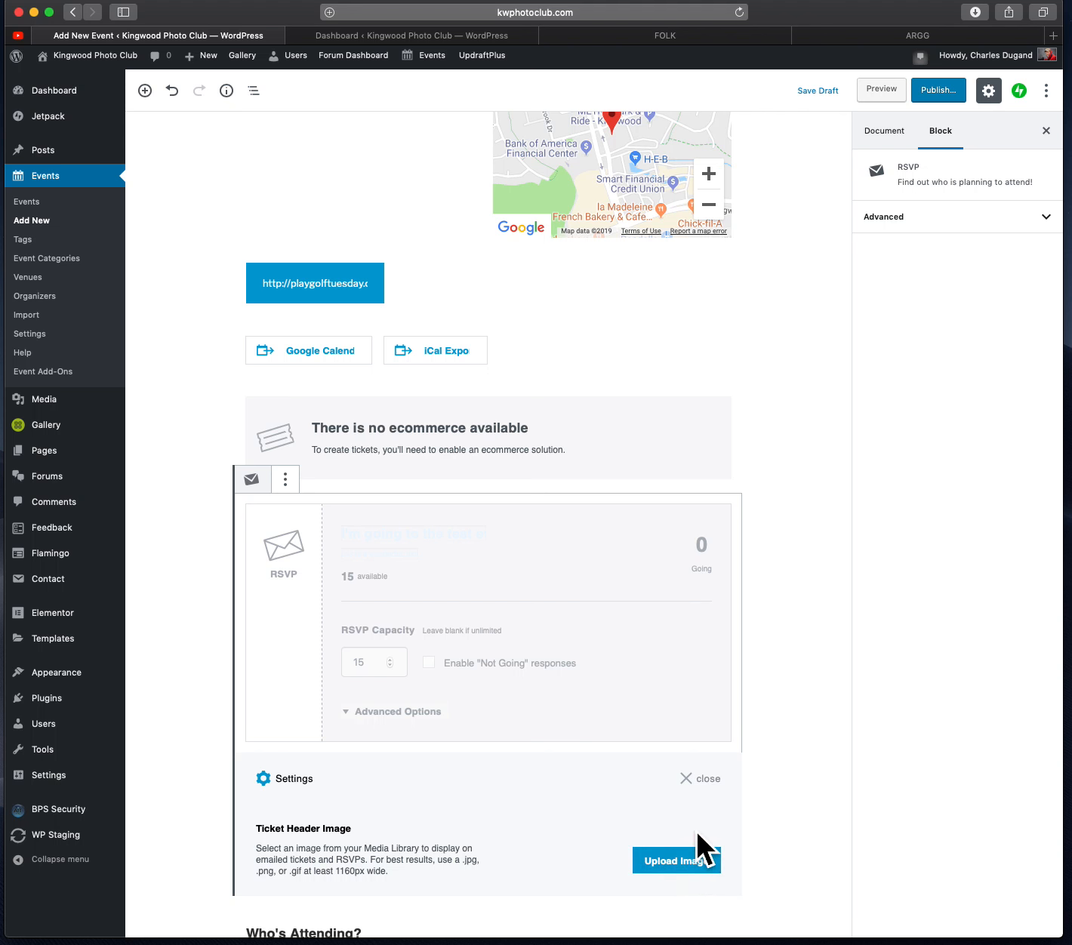
click(706, 789)
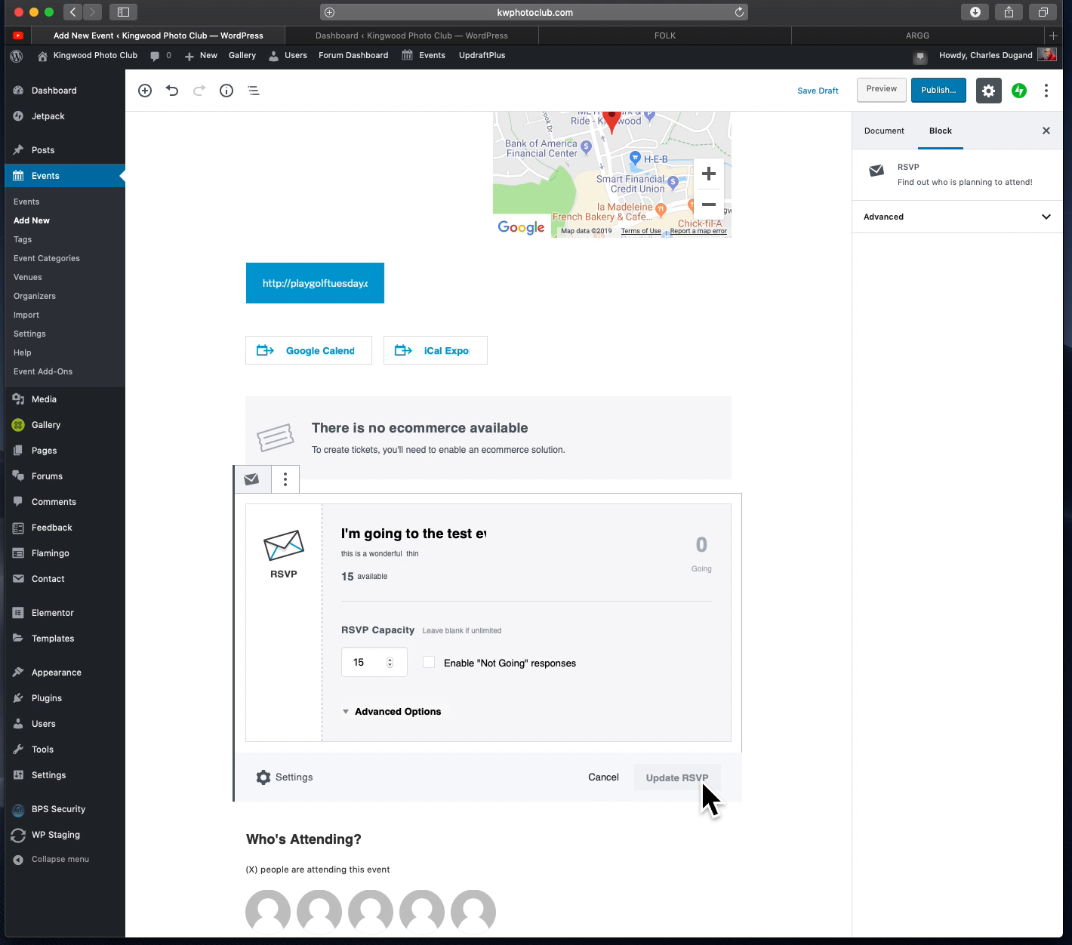
Insert an image block between the event description and the price, using the purple club hat photo image2.jpeg from the media library
scroll(777, 604, up, 5)
scroll(779, 601, up, 2)
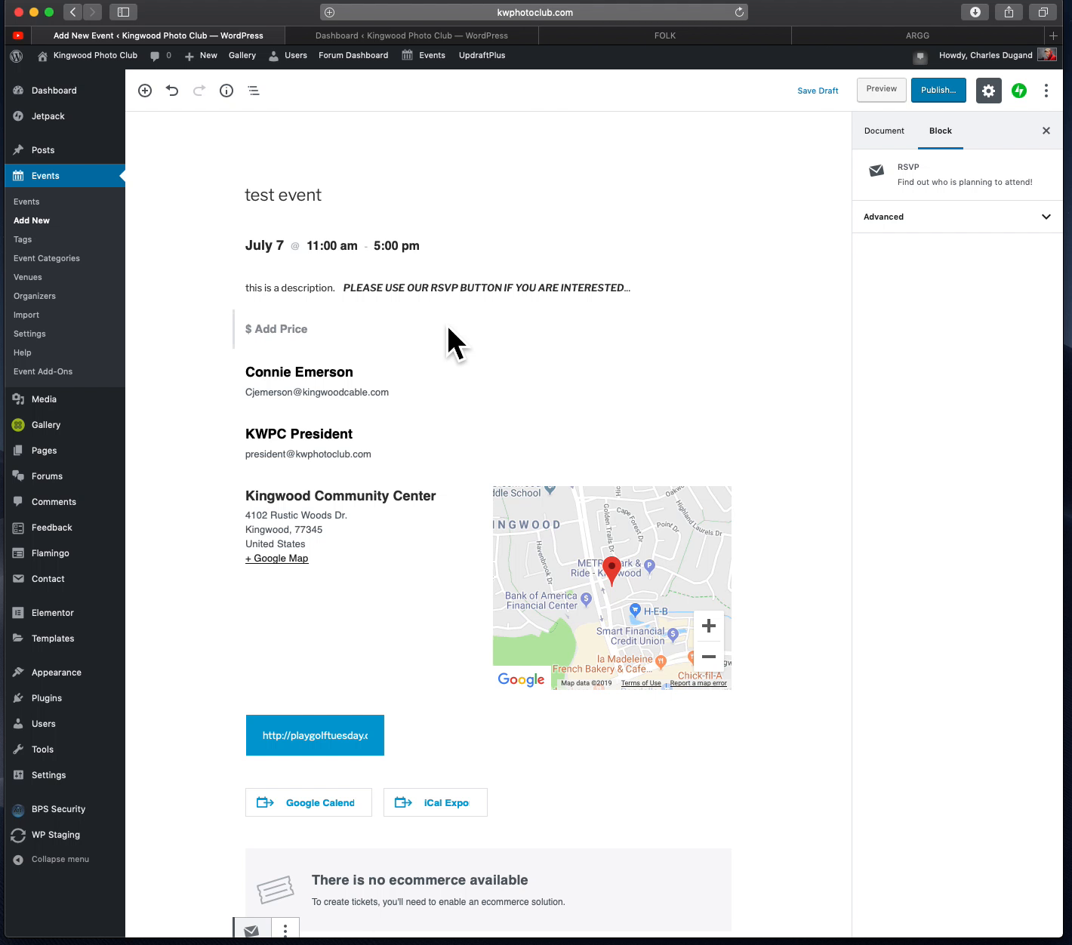
click(506, 320)
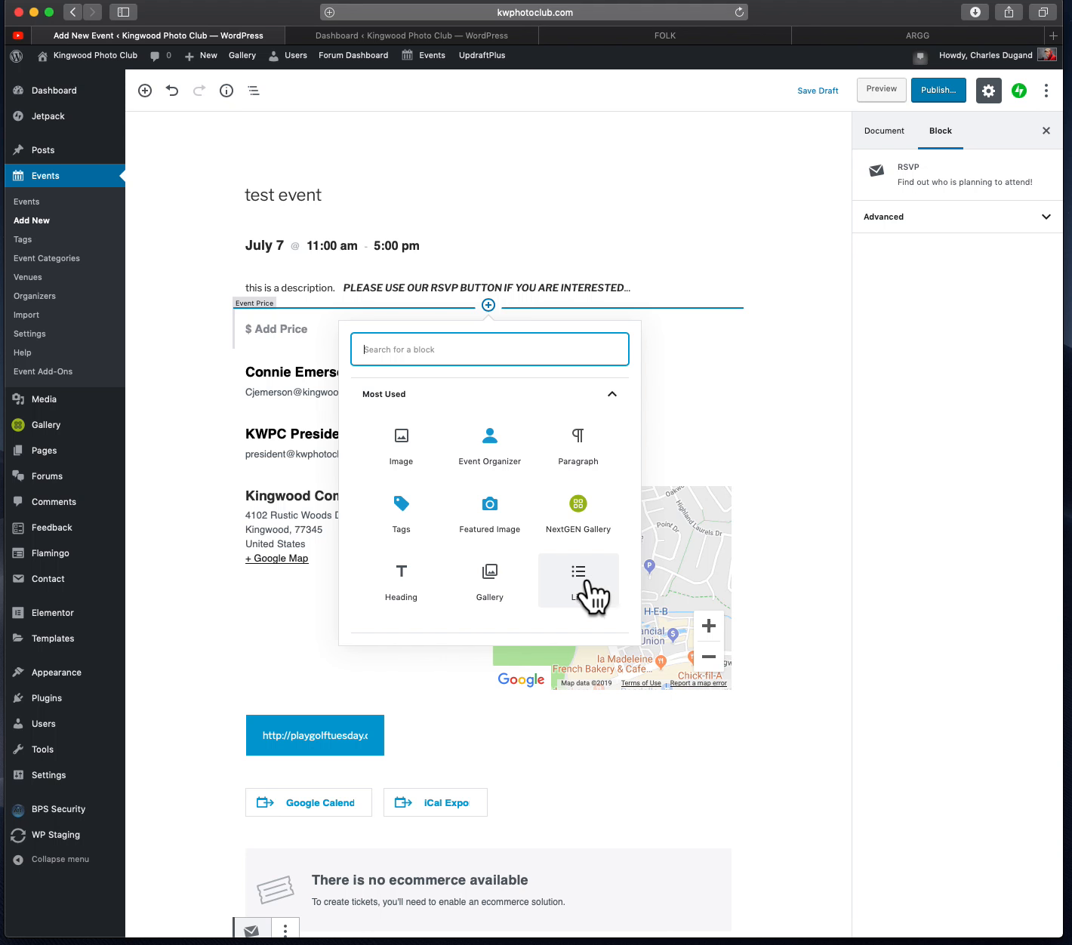
click(408, 462)
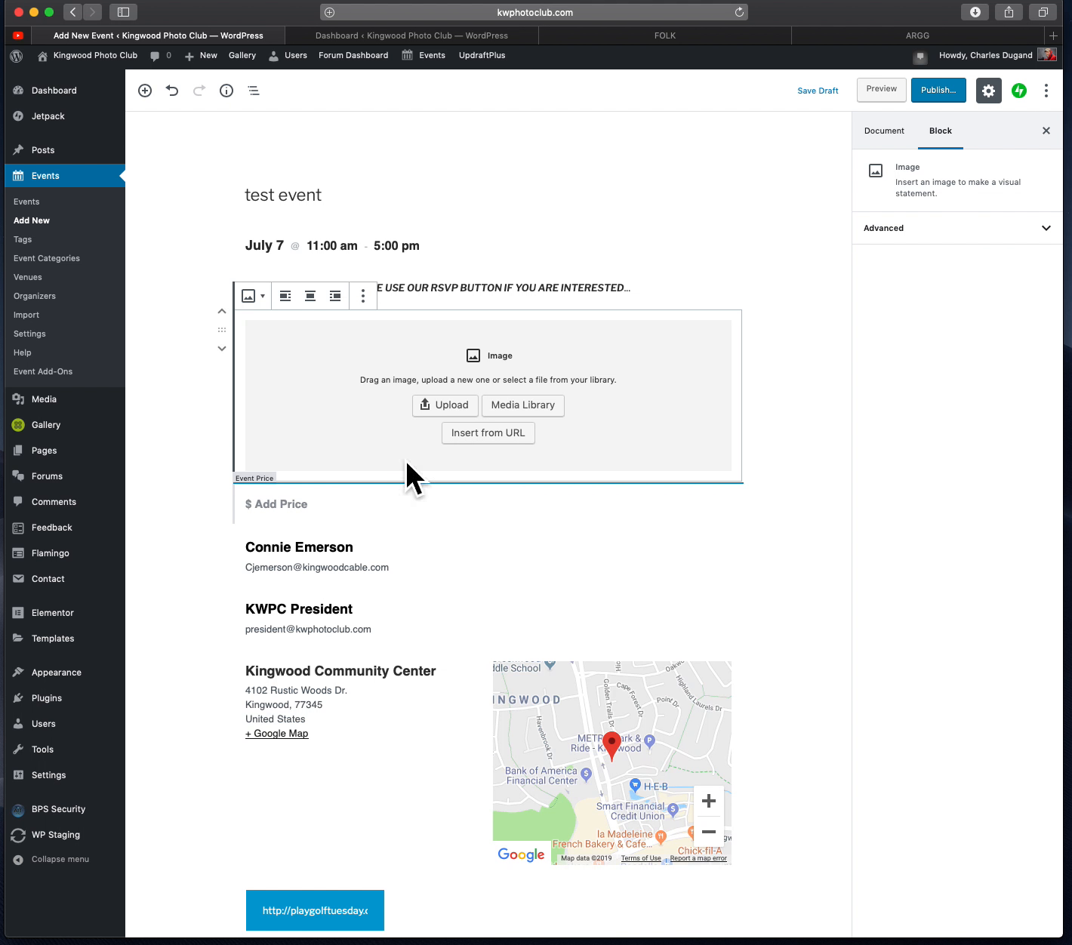
click(523, 407)
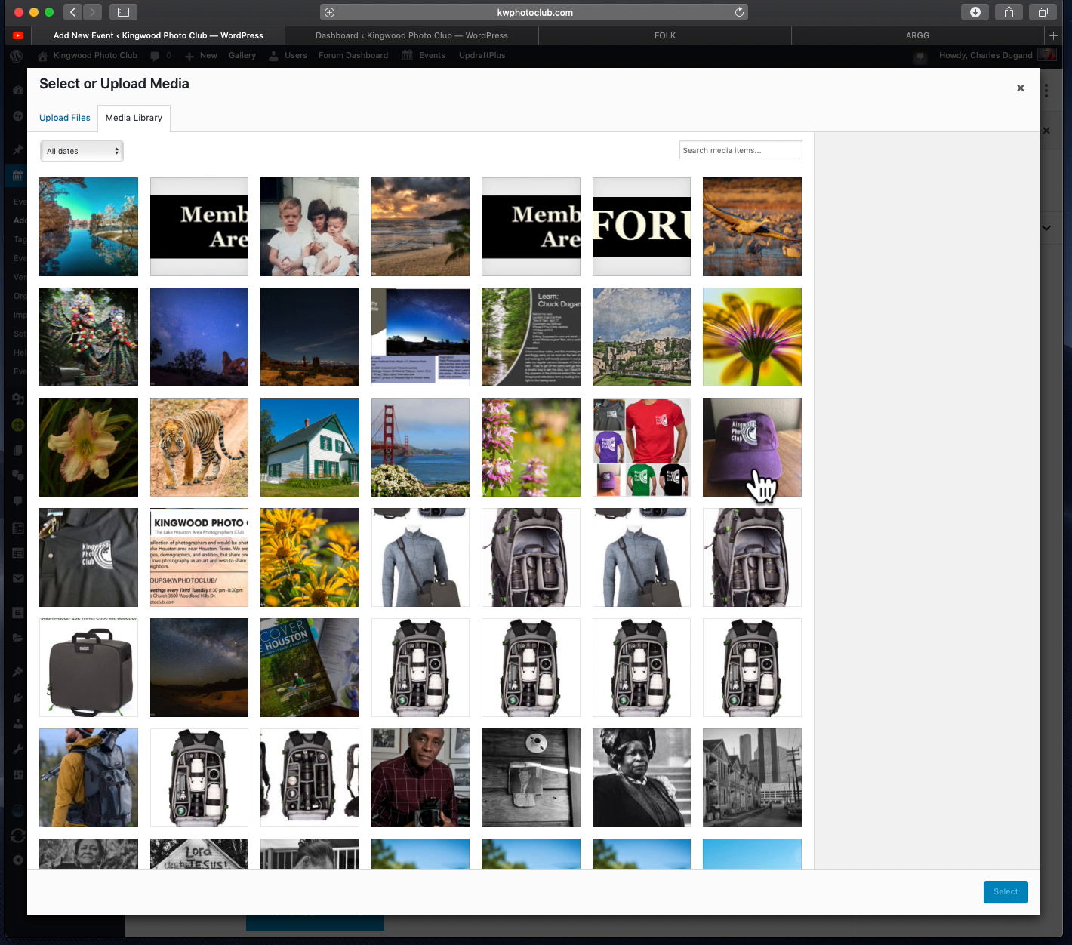
click(759, 485)
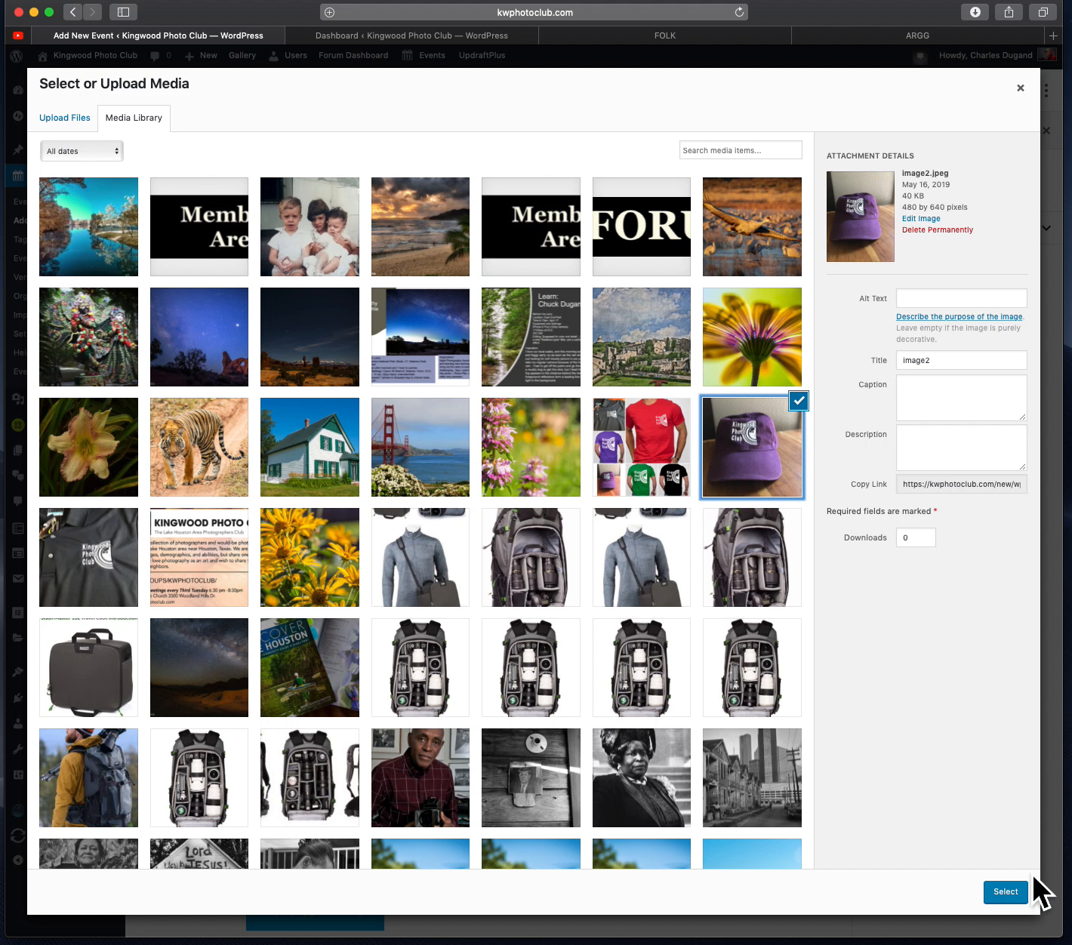
click(1014, 895)
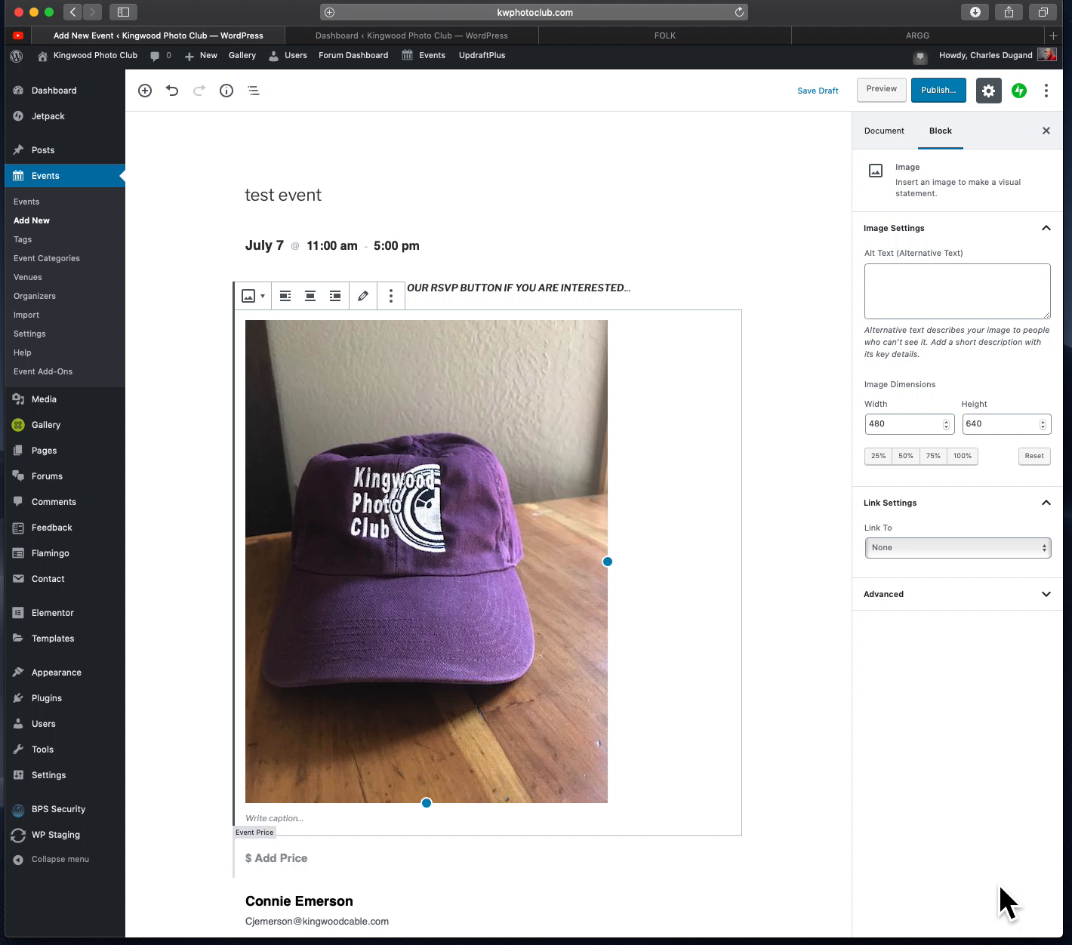
Give the purple hat image the caption "our club hat"
click(295, 821)
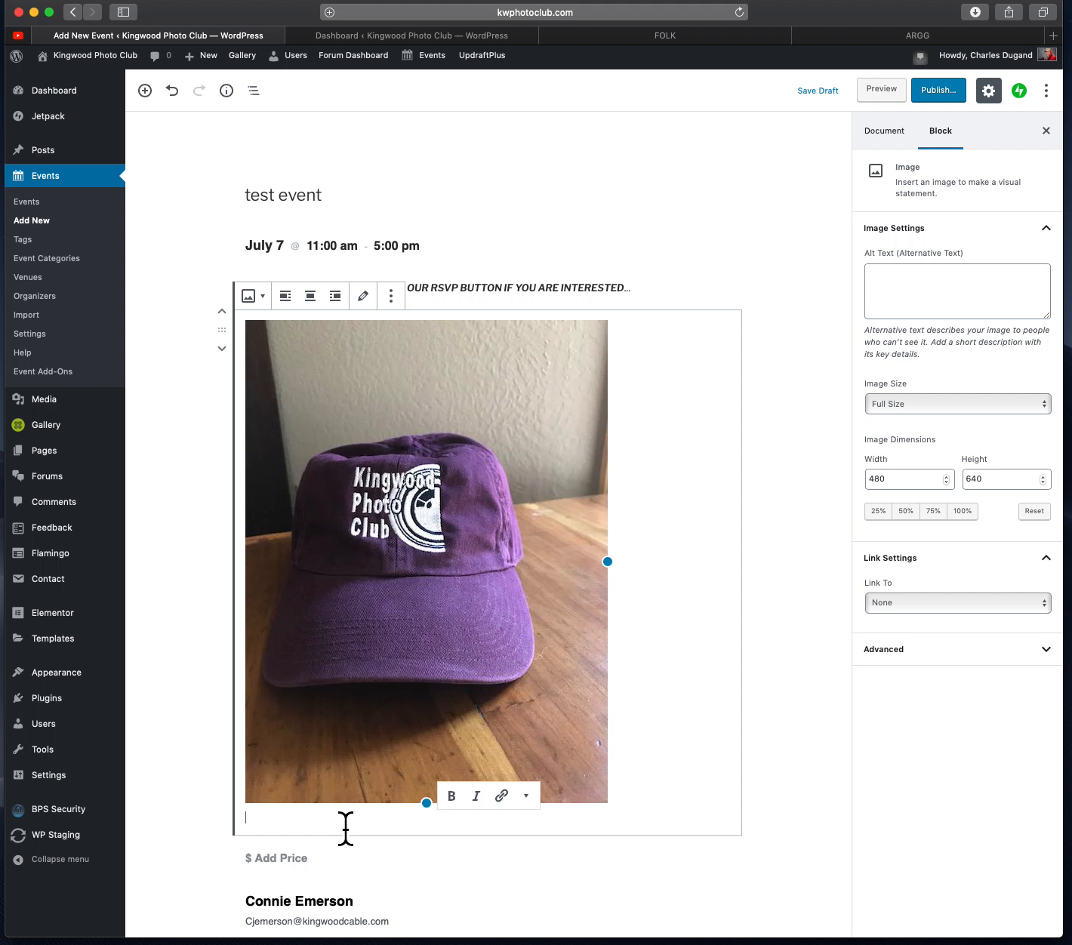
text(ou)
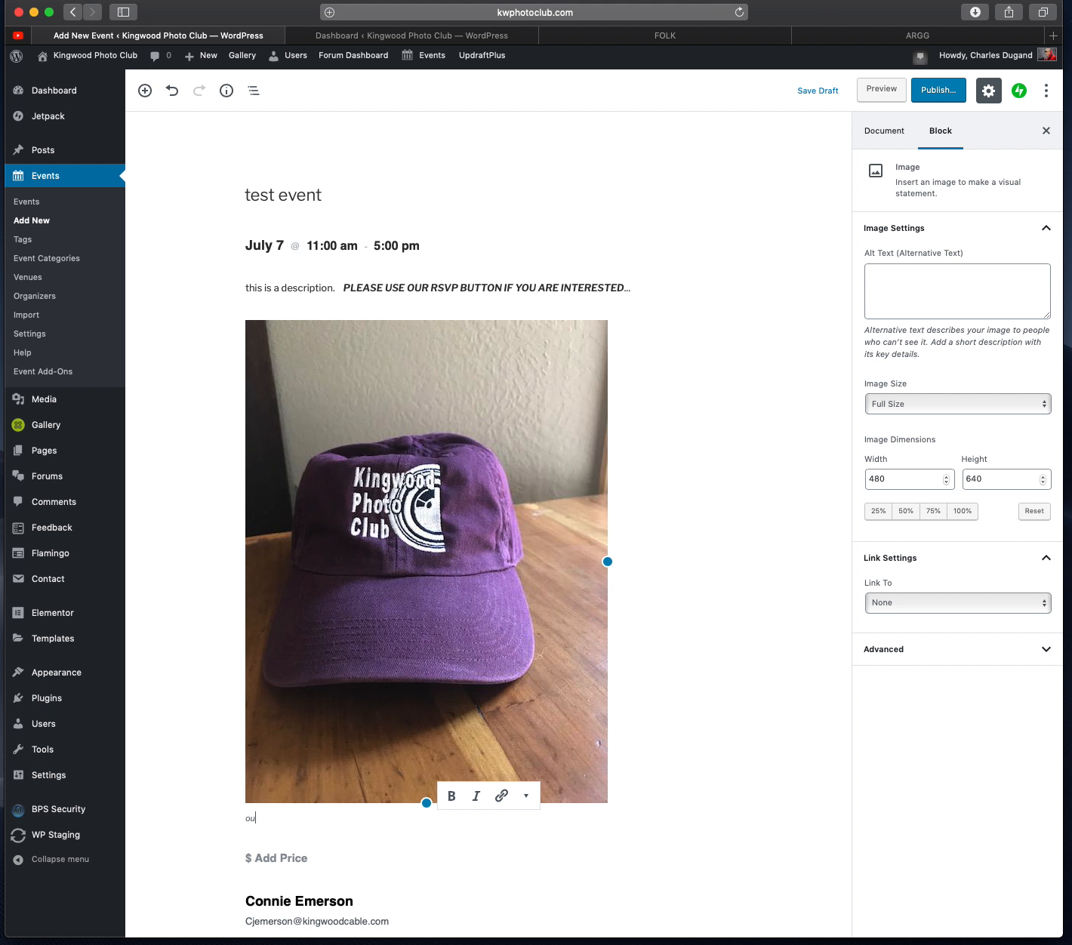
text(r club hat)
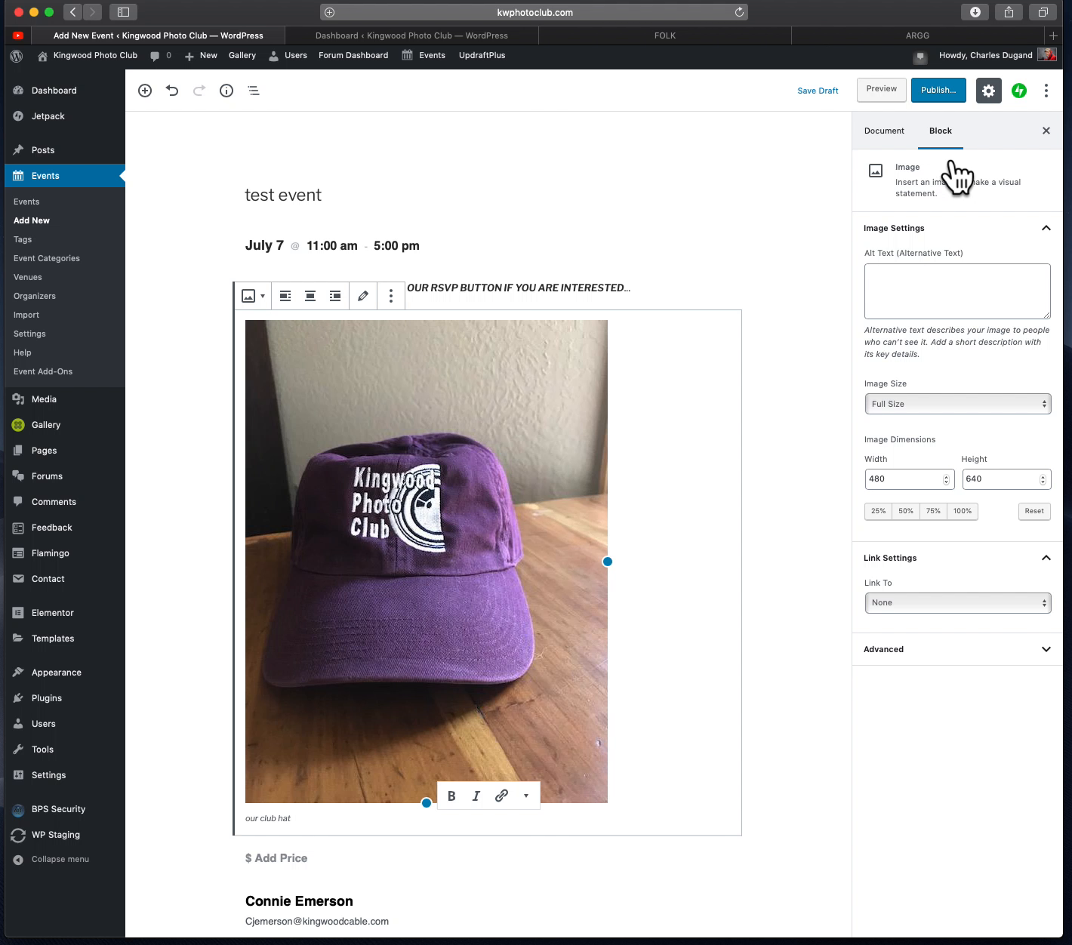
Try the Medium size on the hat image, and set its image size to Thumbnail
click(959, 408)
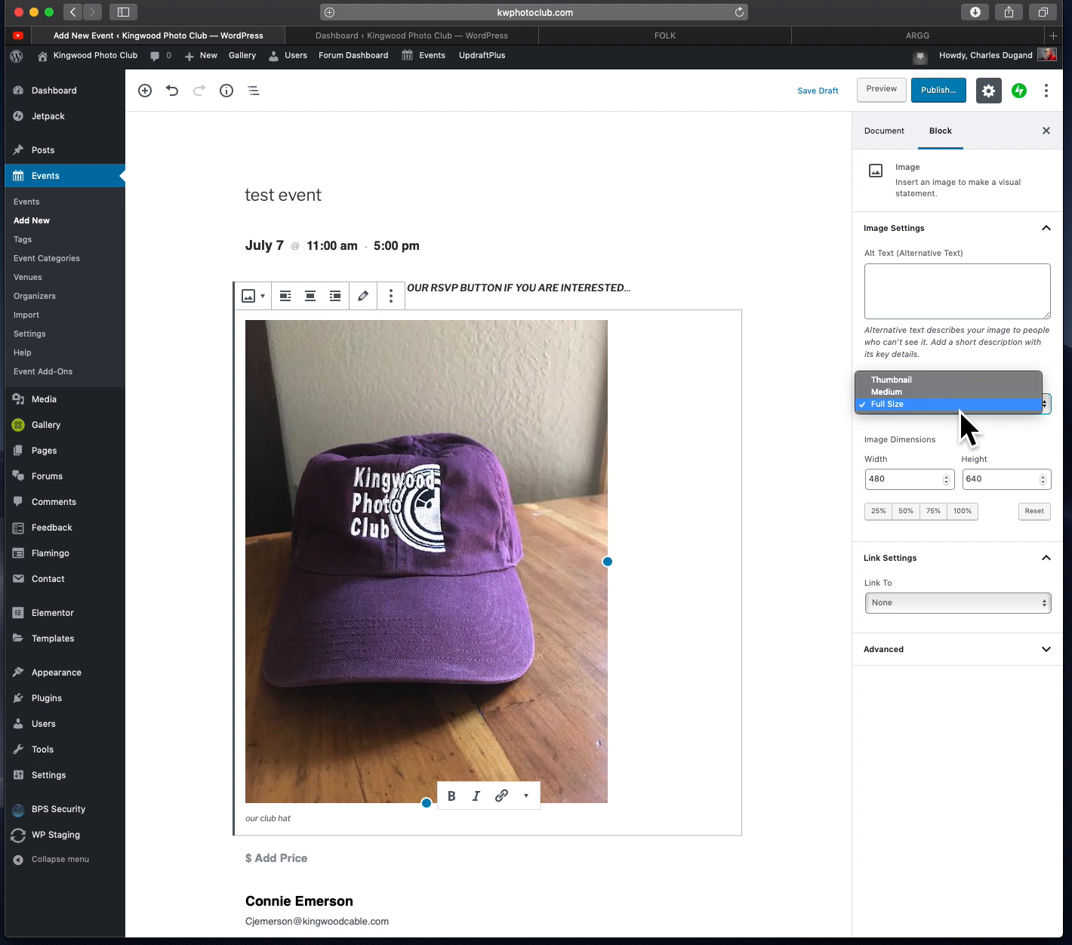
click(929, 398)
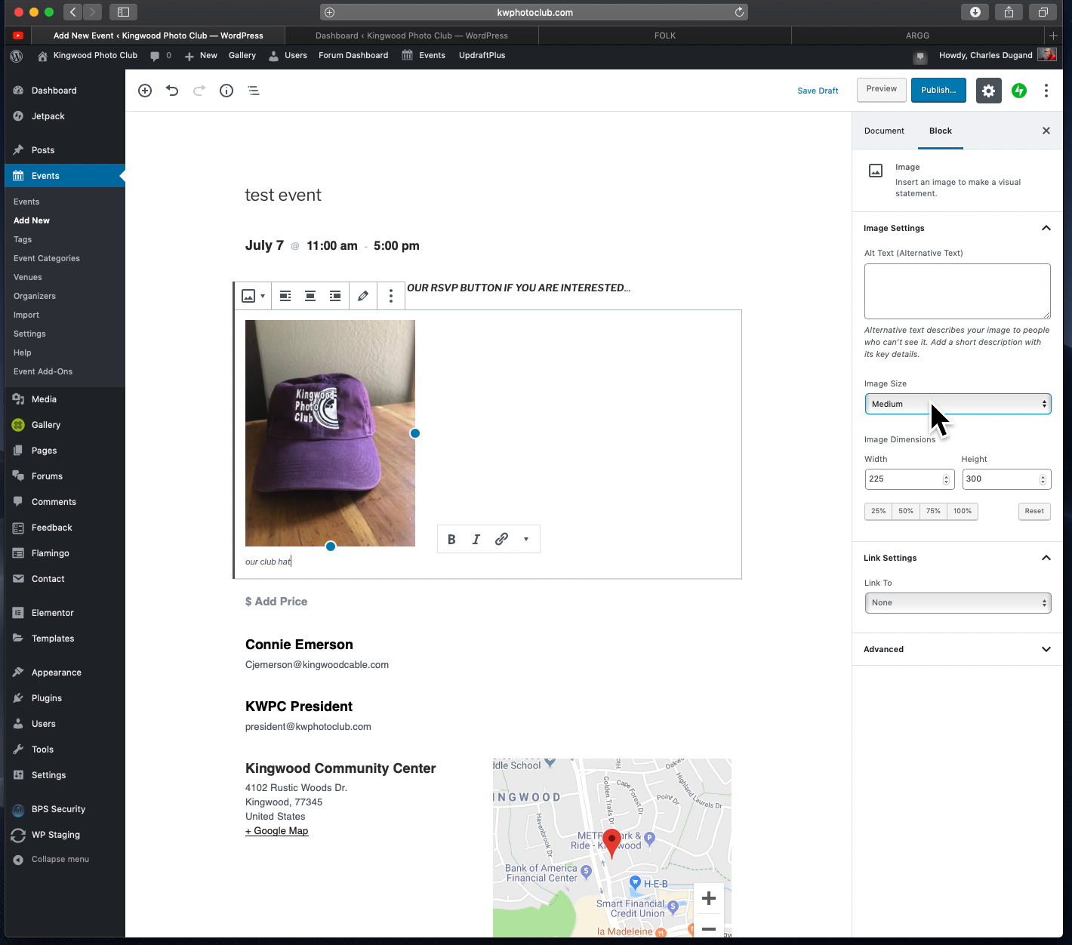
click(928, 405)
click(926, 392)
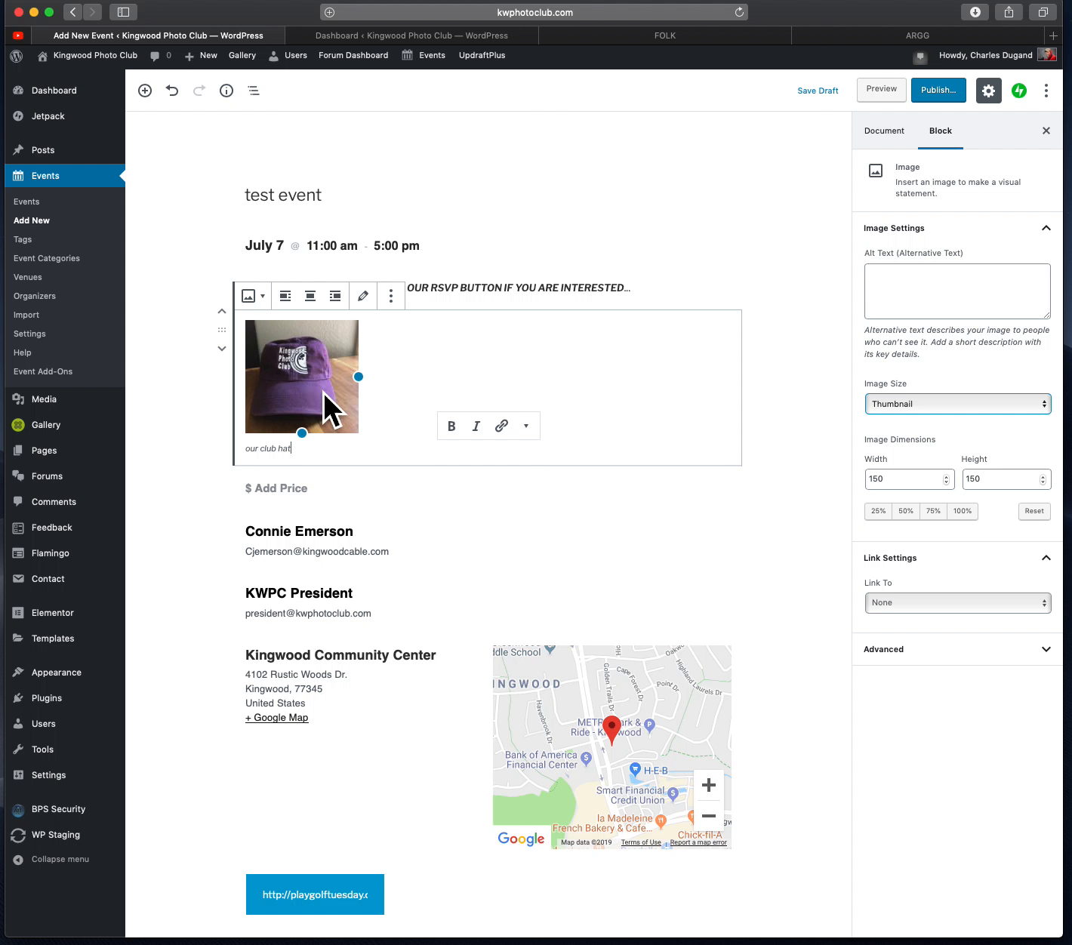
click(948, 601)
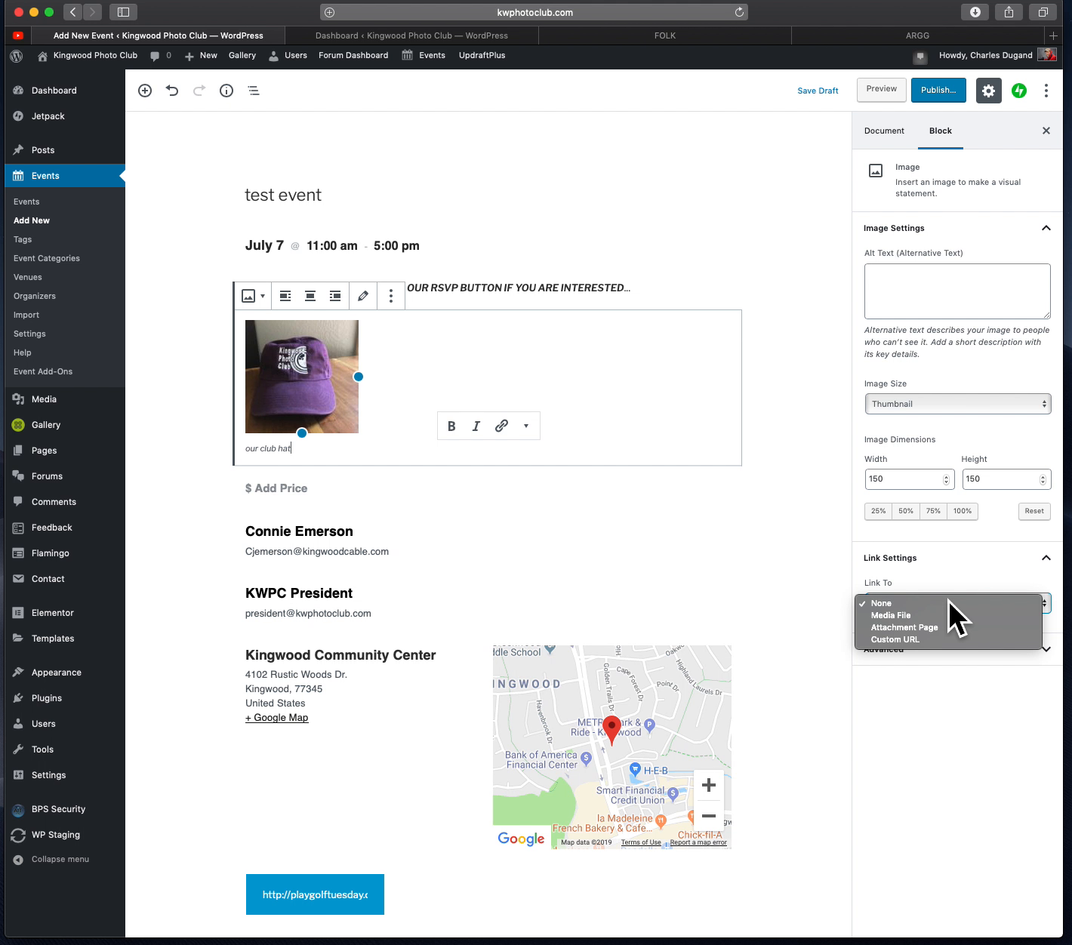
click(918, 642)
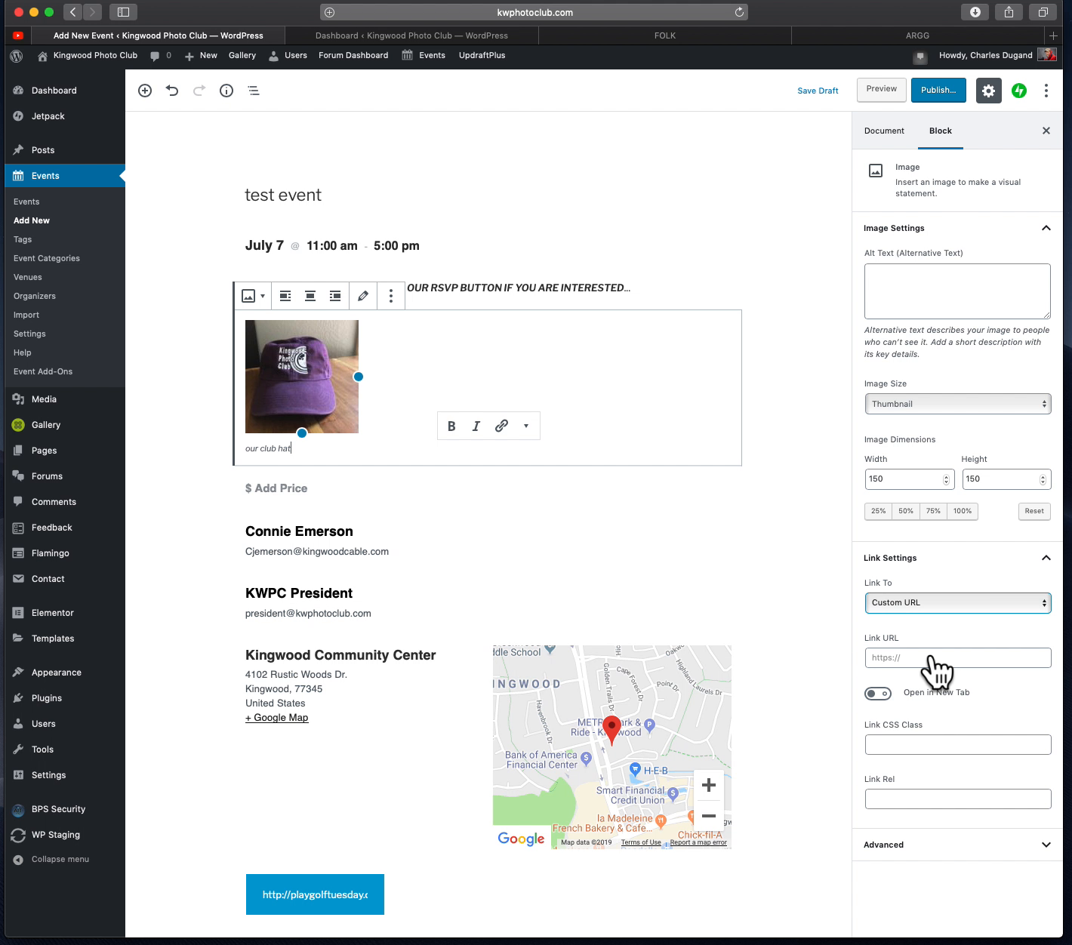
click(923, 661)
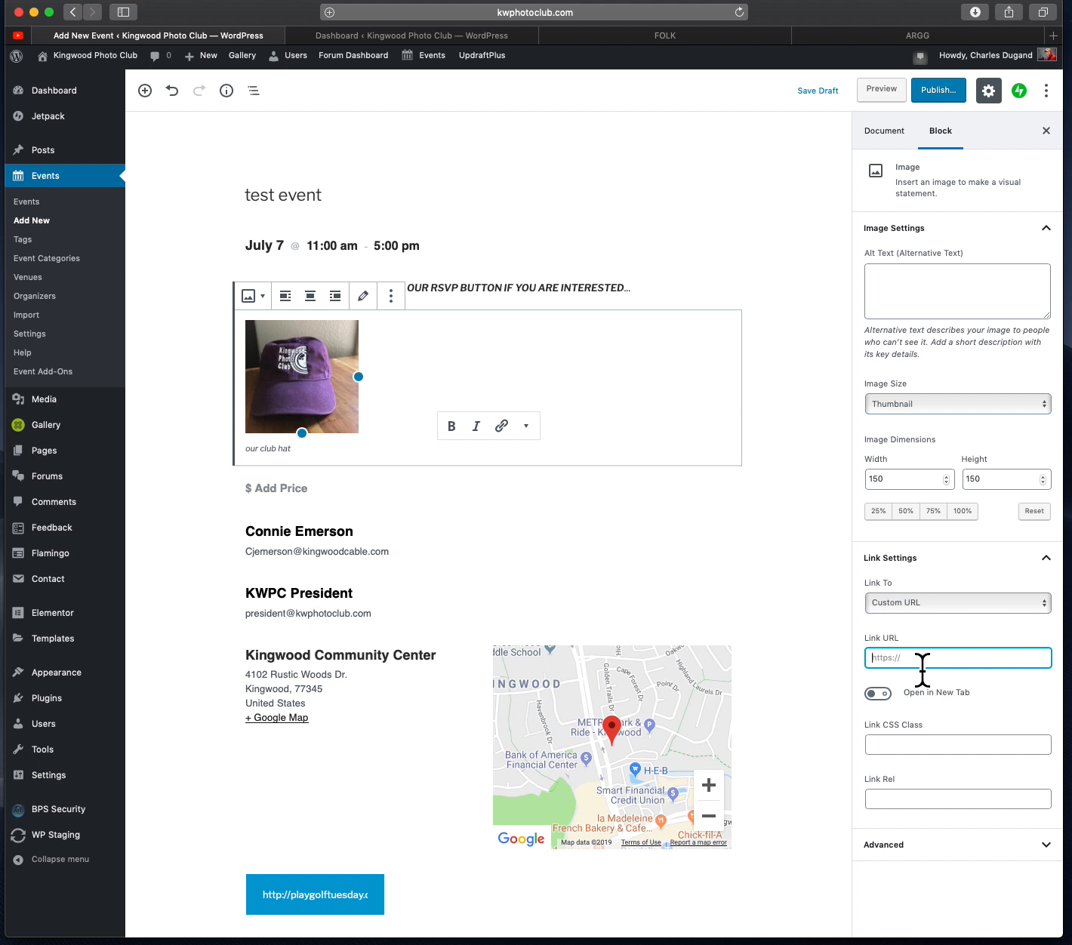
text(http://playgolftuesday.com)
click(905, 707)
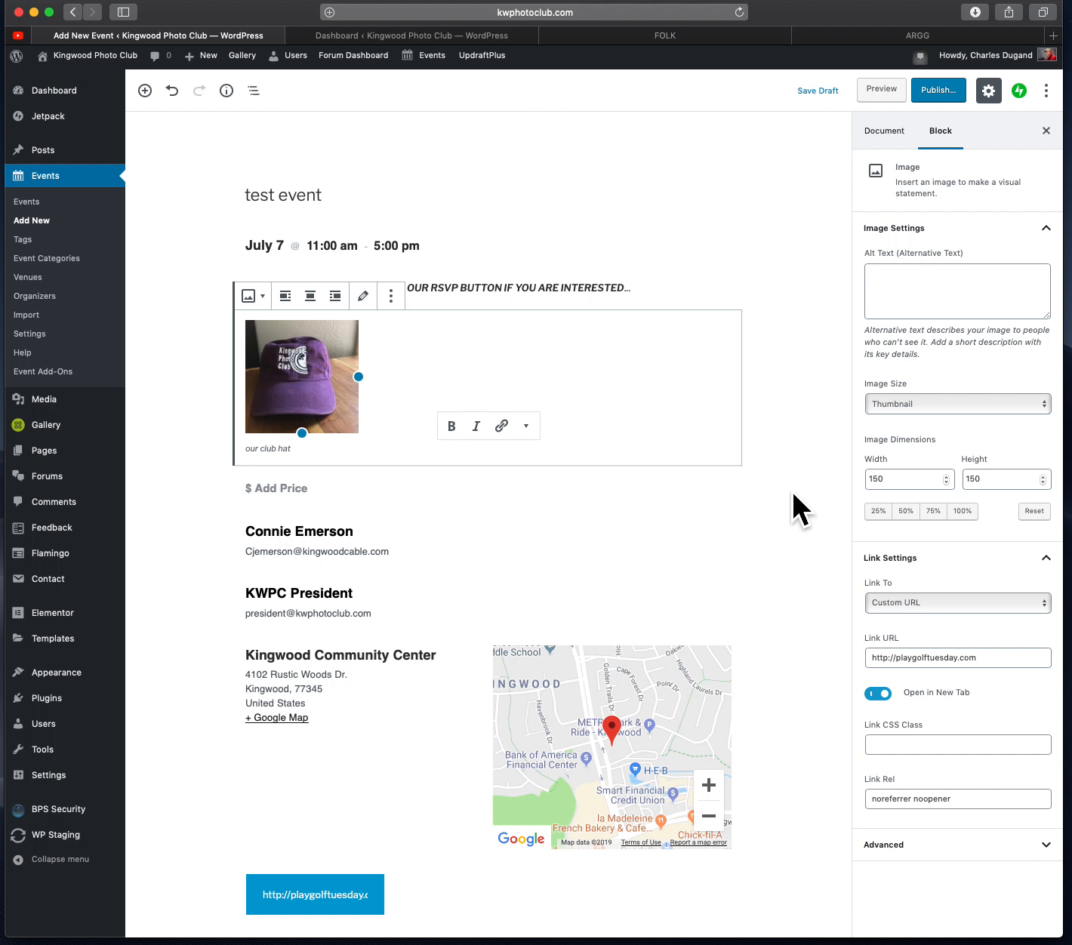
Add the existing Workshops tag to the event and assign it to the Workshops event category
click(905, 144)
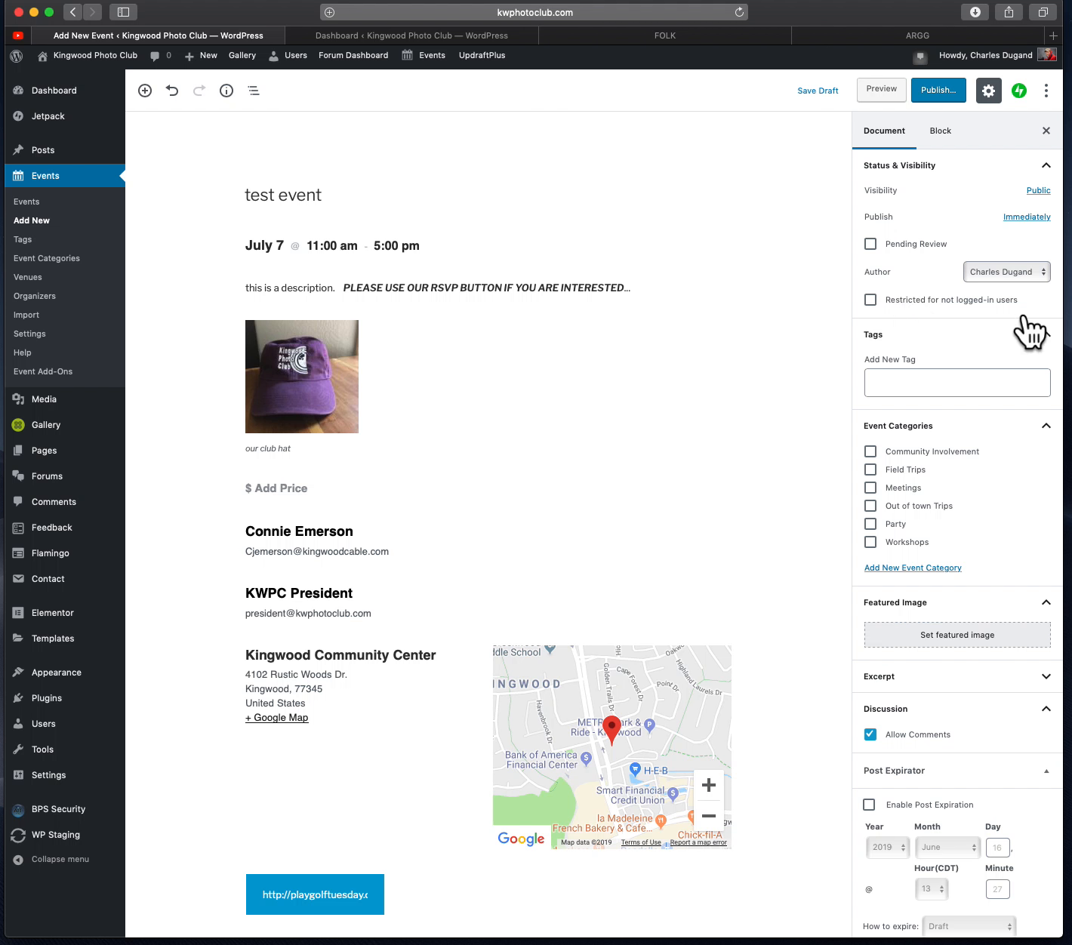
click(891, 305)
click(891, 312)
click(912, 383)
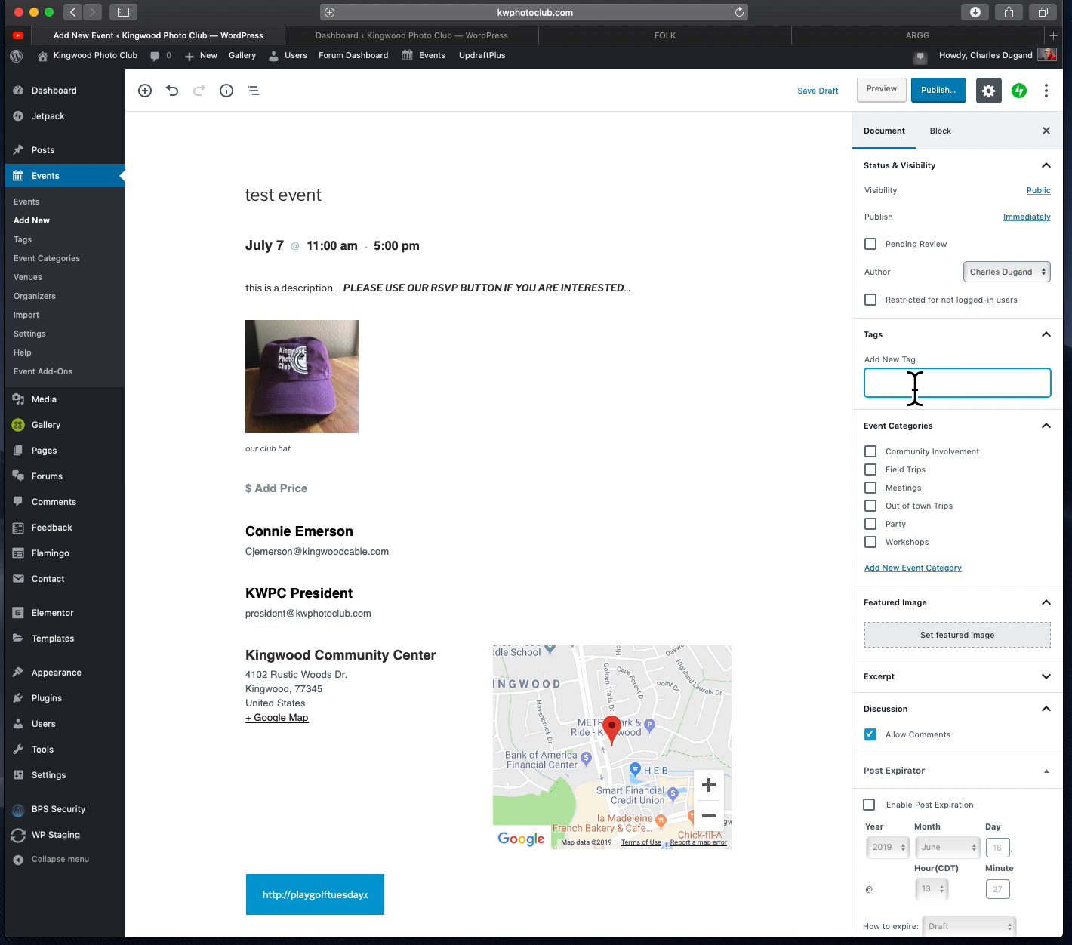
text(wor)
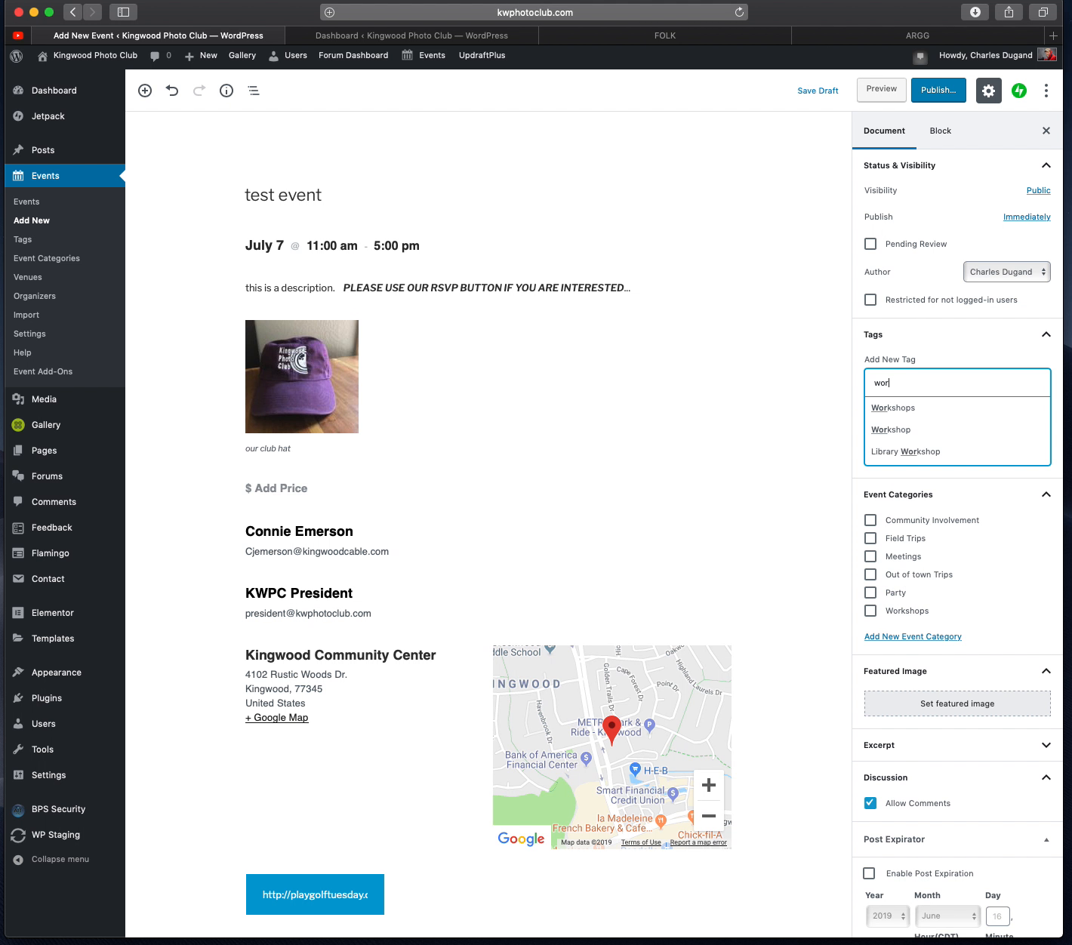
click(924, 411)
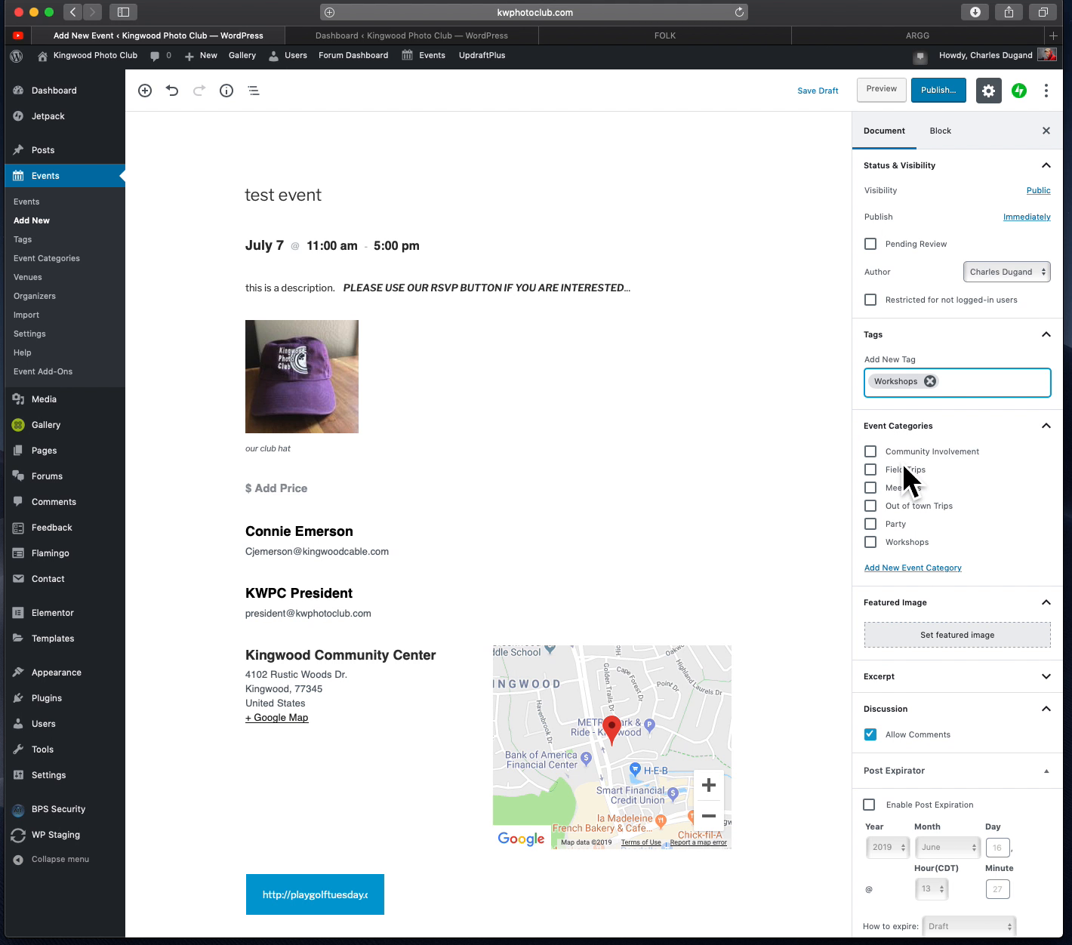
click(890, 551)
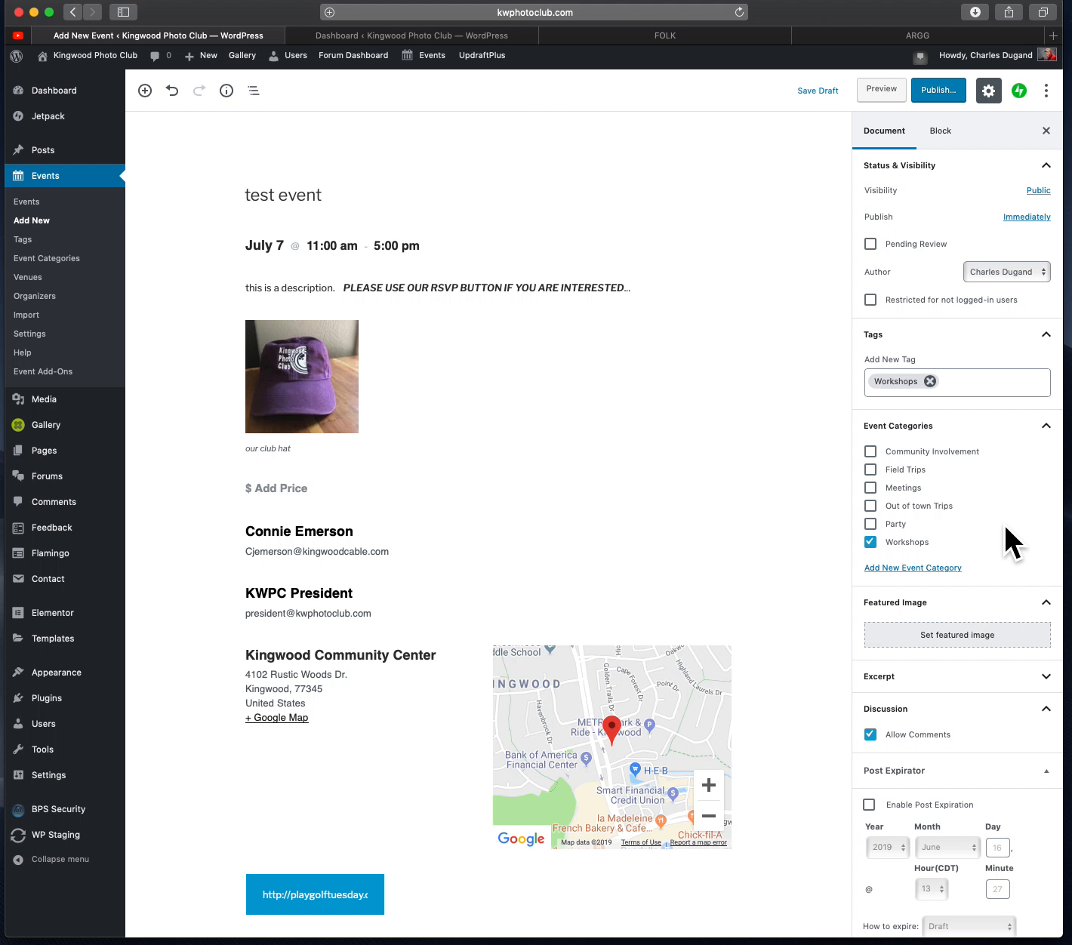
Set the drone photo cad_5249-1-1.jpg from the media library as the event's featured image
scroll(1006, 529, down, 2)
scroll(1005, 528, down, 1)
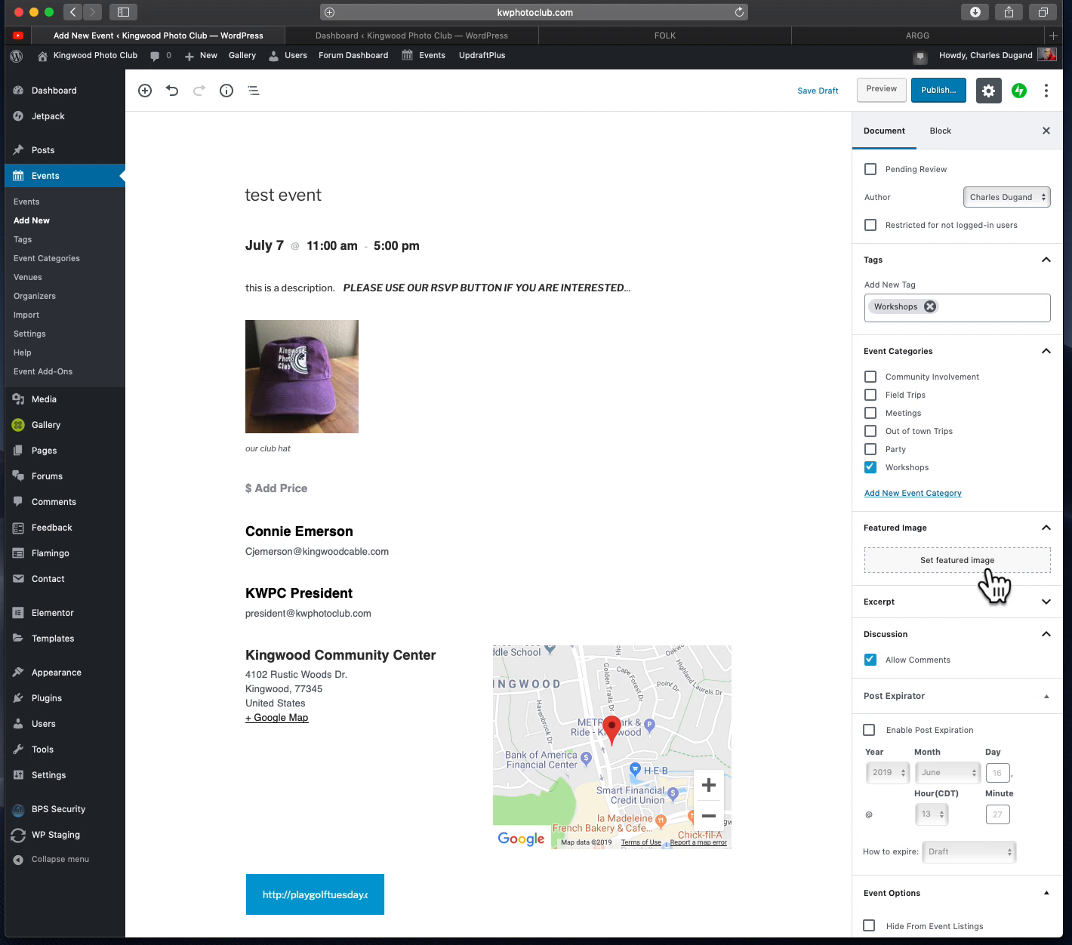
click(987, 573)
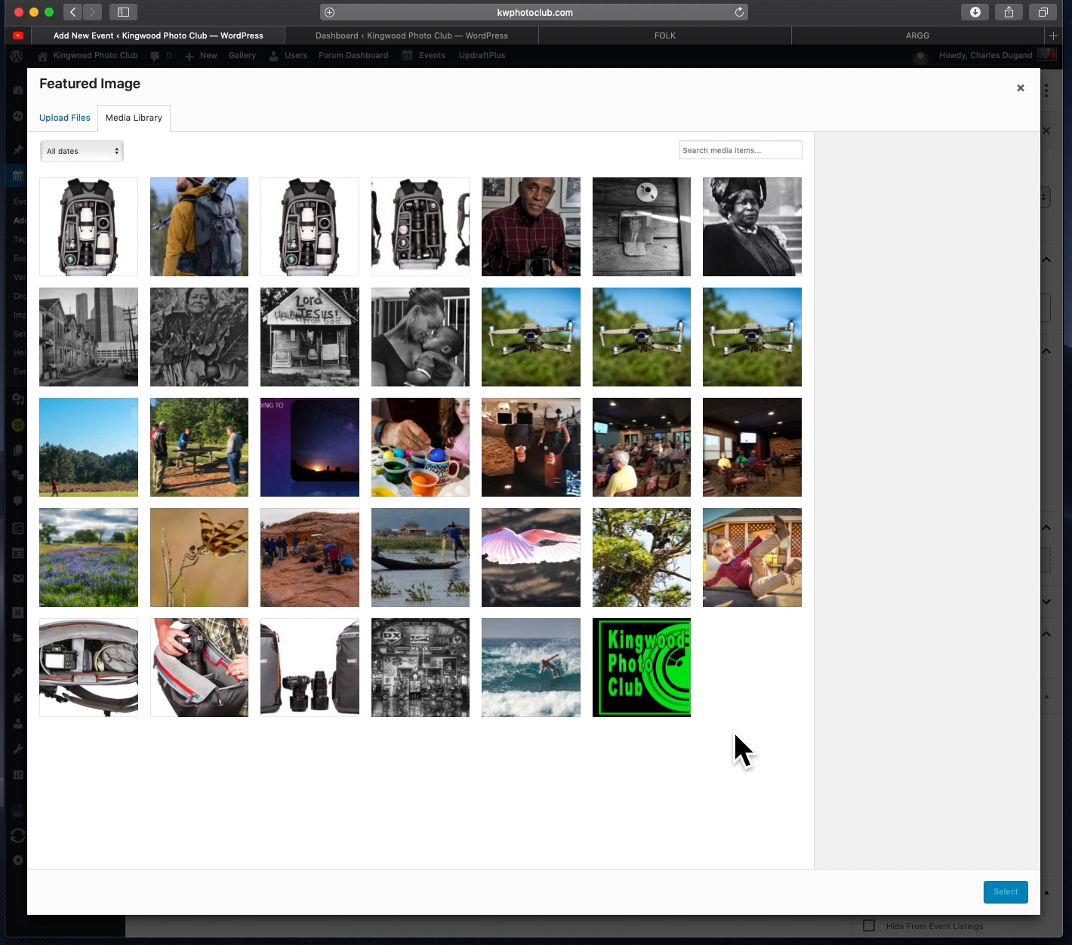
click(576, 377)
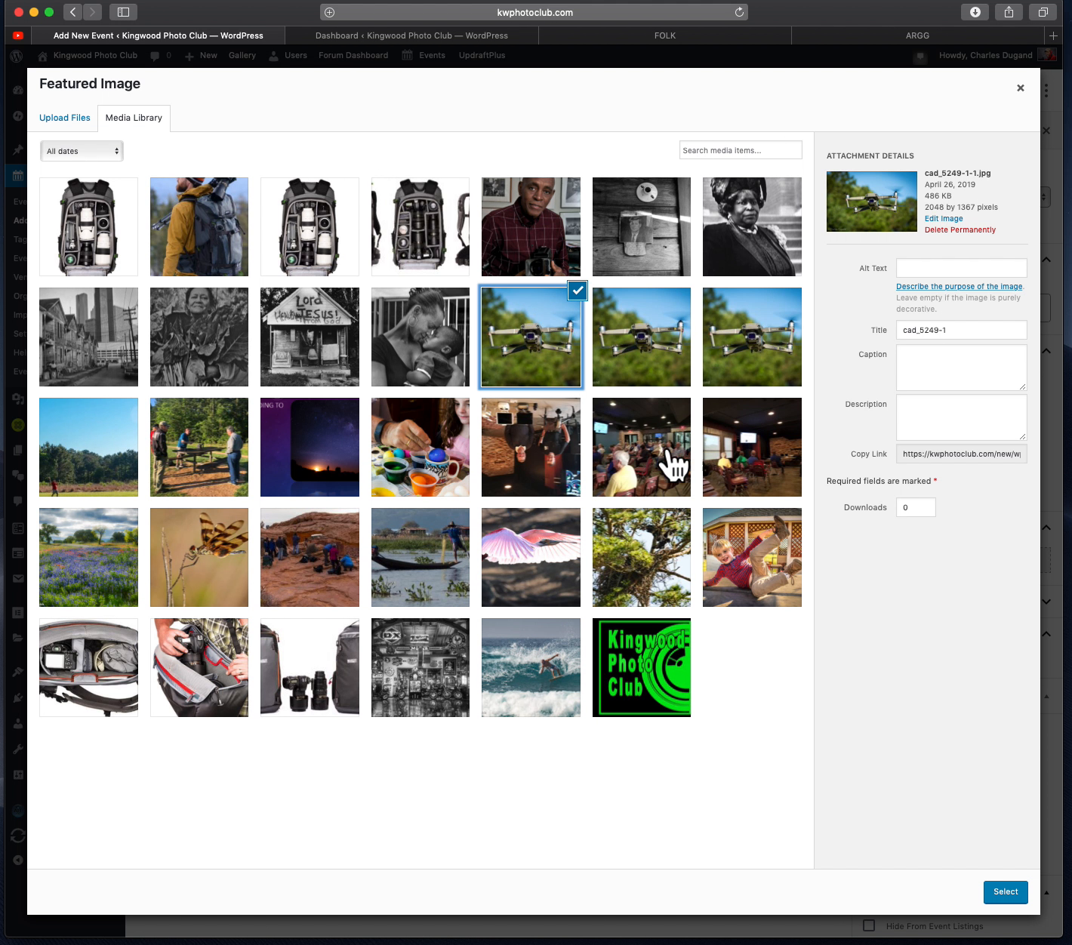
click(1007, 898)
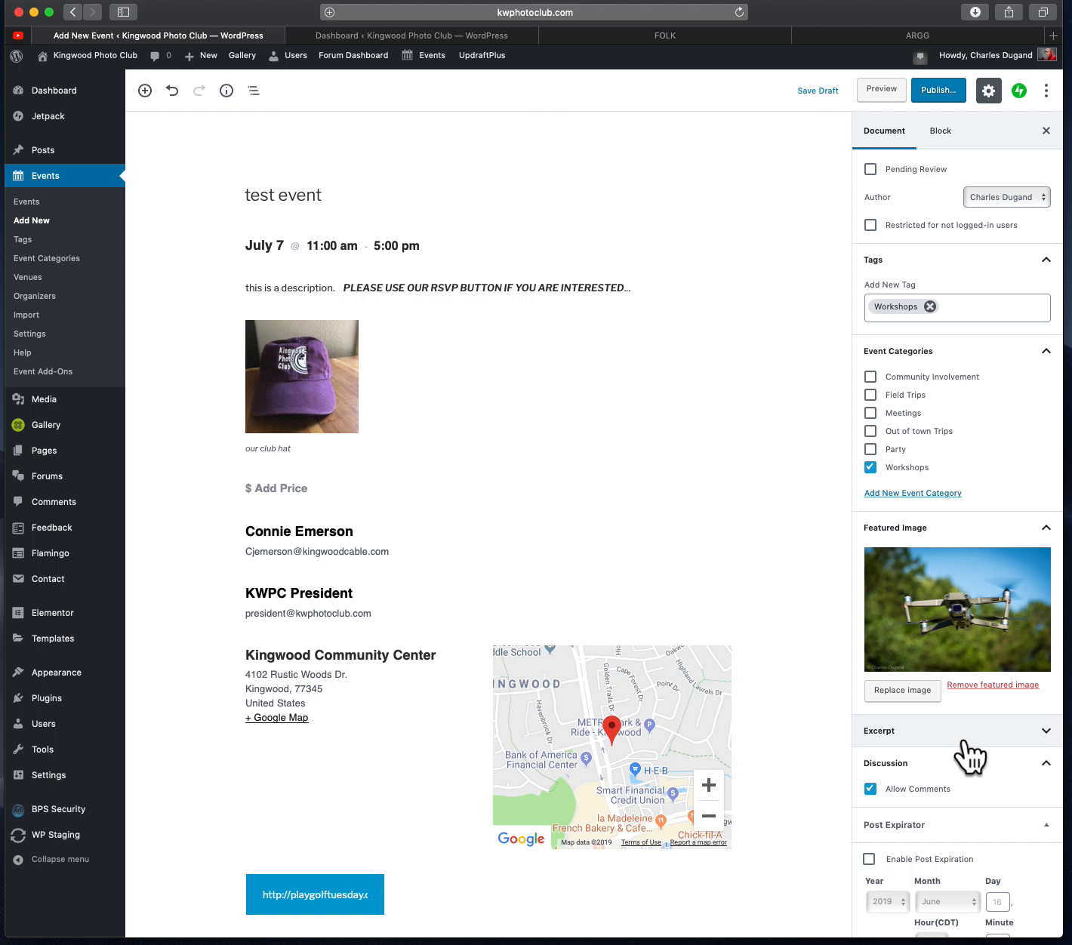
Enable post expiration for July 07 at hour 19, with Delete as the way to expire
scroll(970, 754, down, 5)
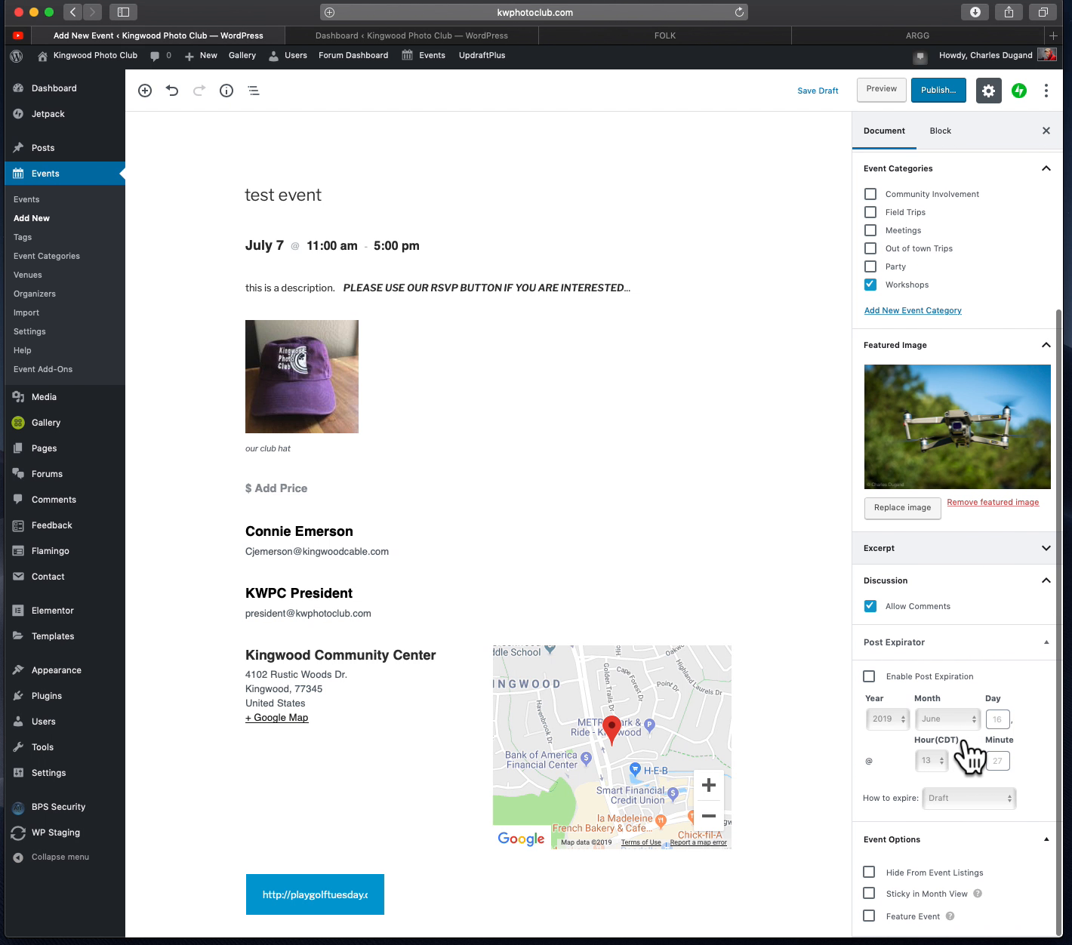
click(869, 677)
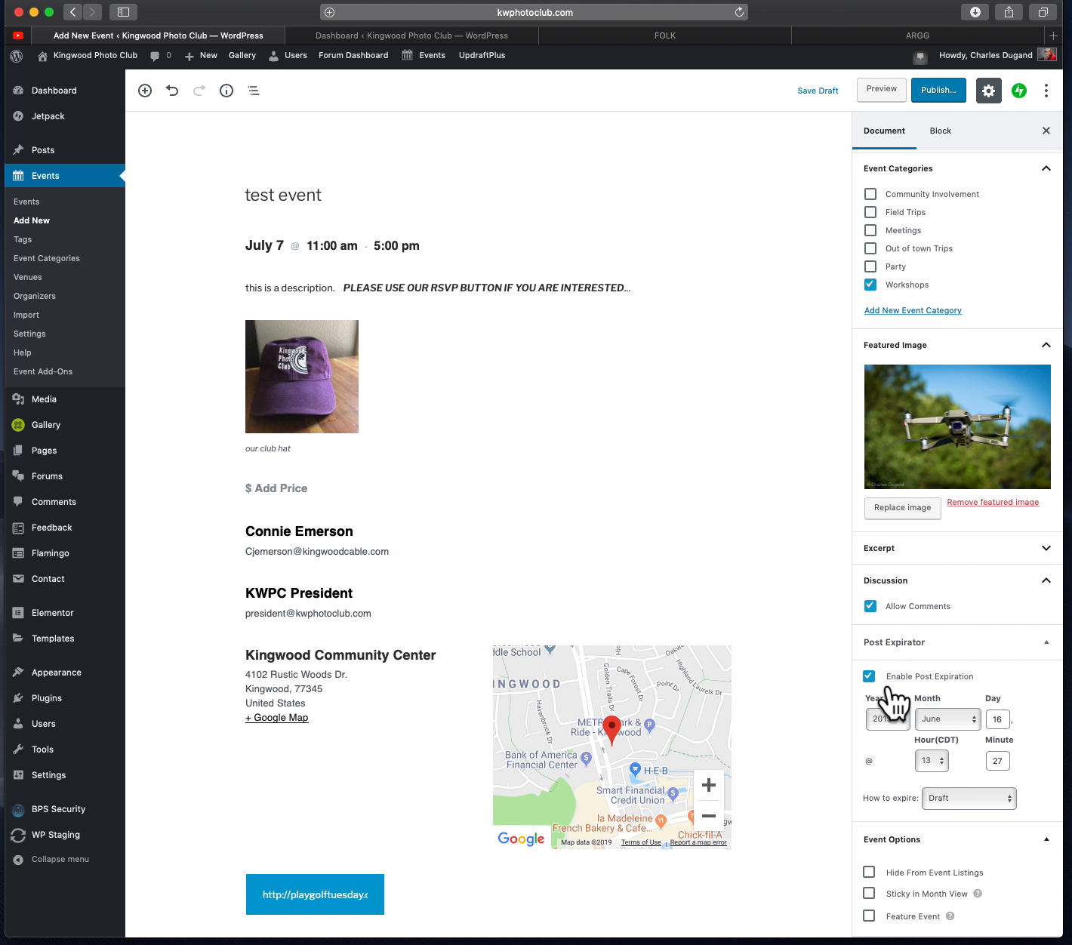
click(946, 721)
click(947, 731)
click(1001, 721)
drag(999, 719, 983, 717)
text(07)
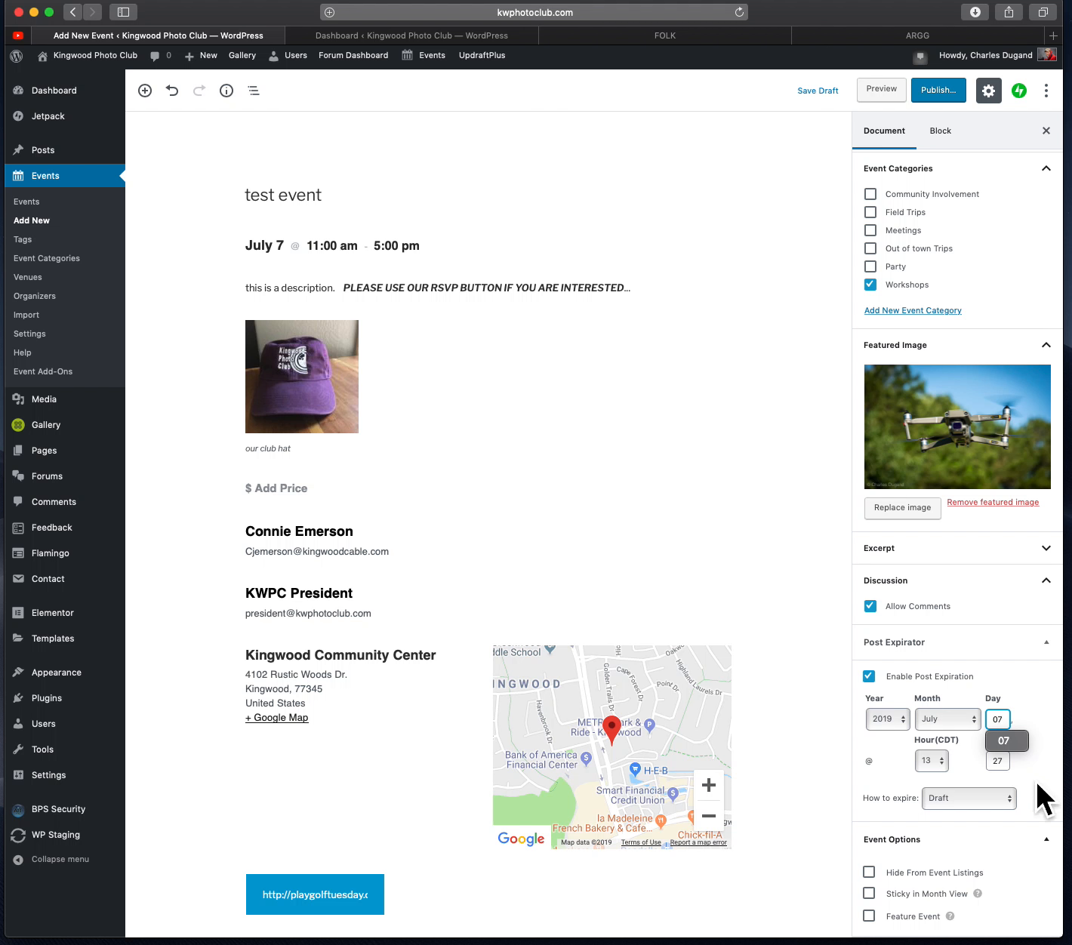
click(1040, 722)
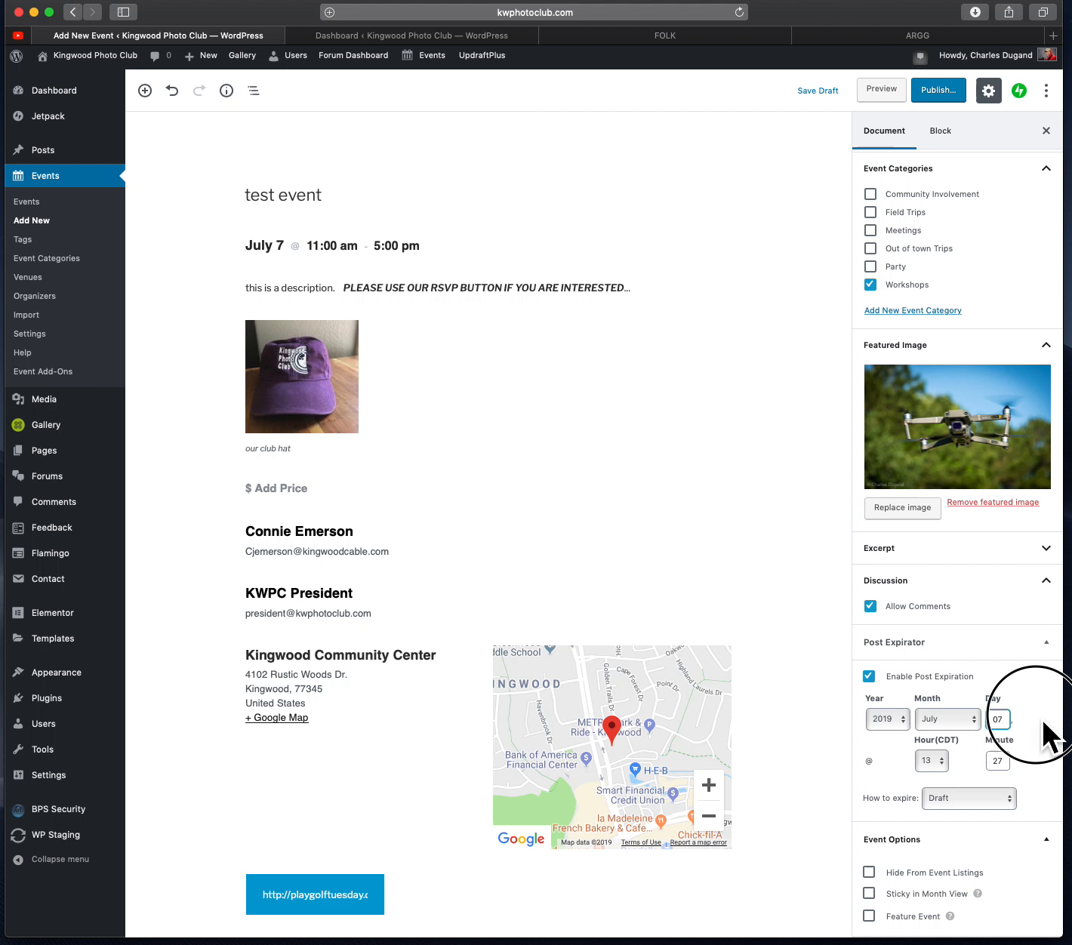
click(946, 762)
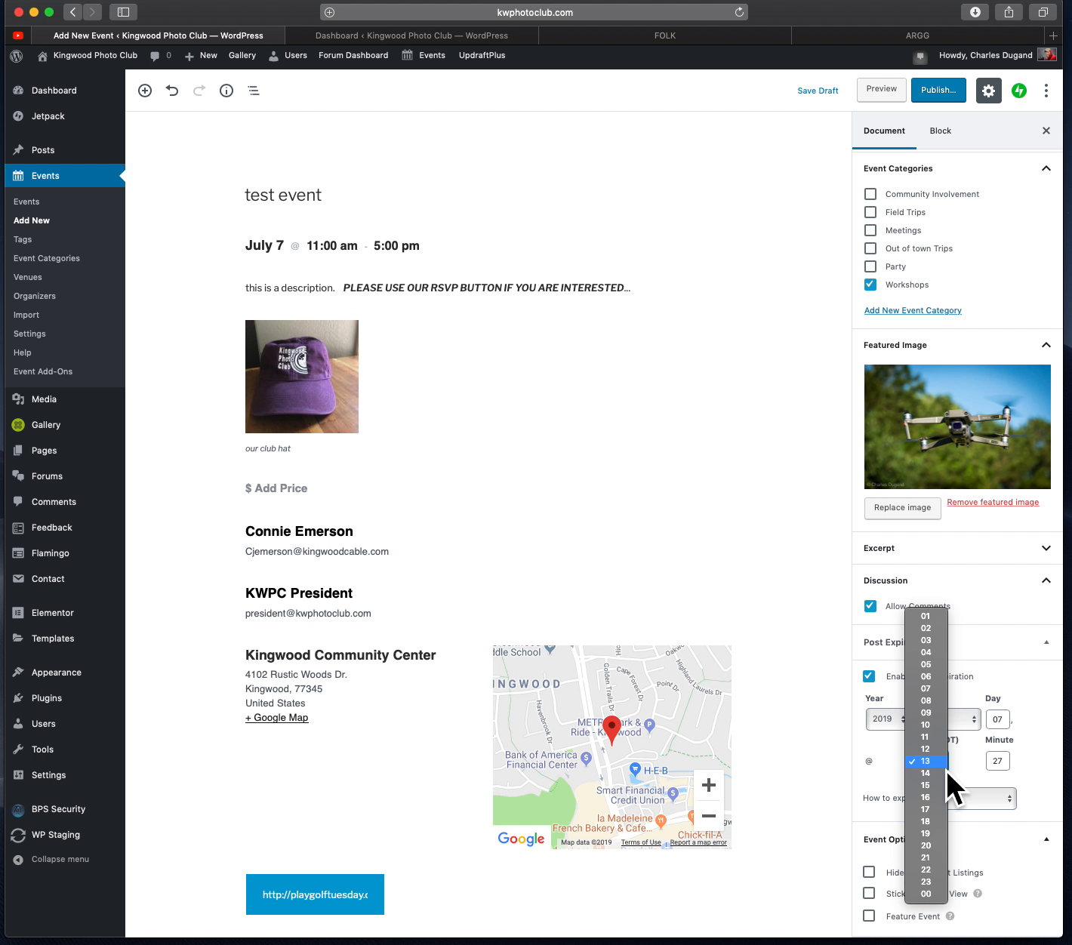
click(941, 834)
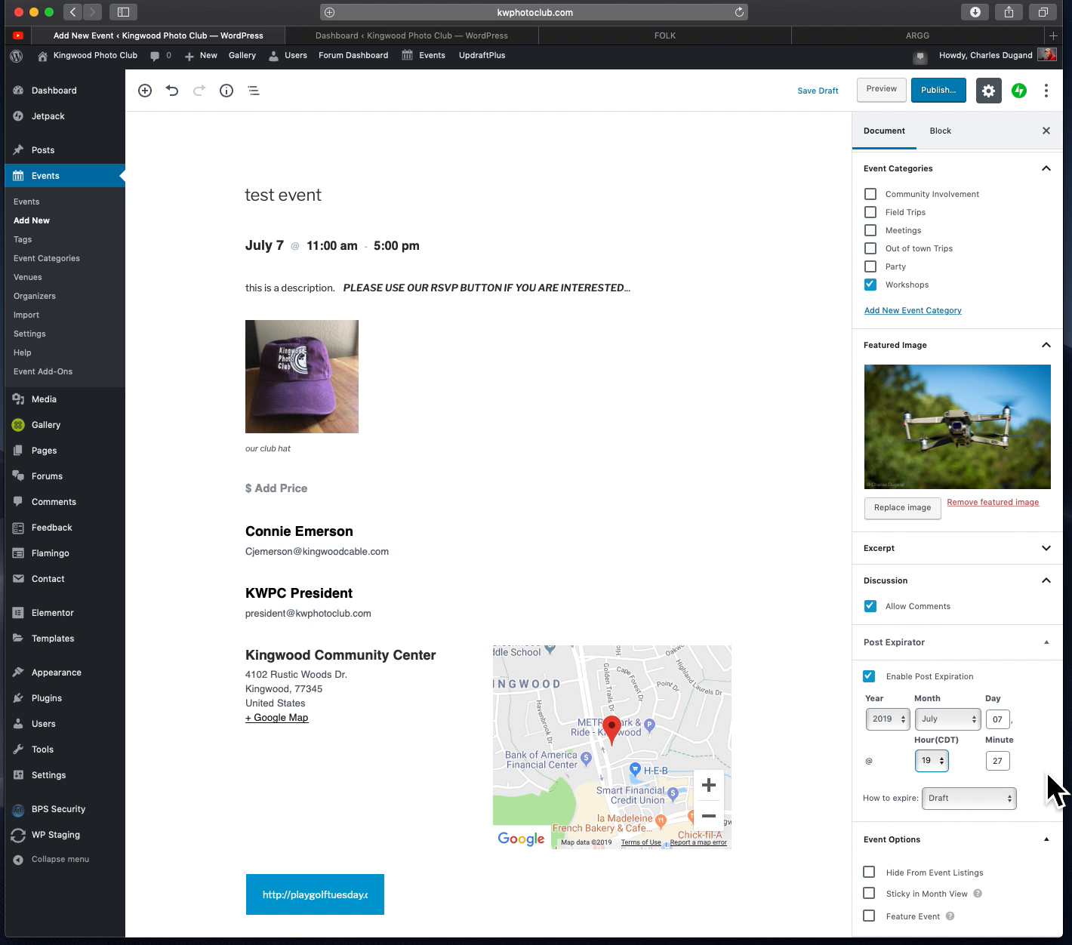
click(997, 800)
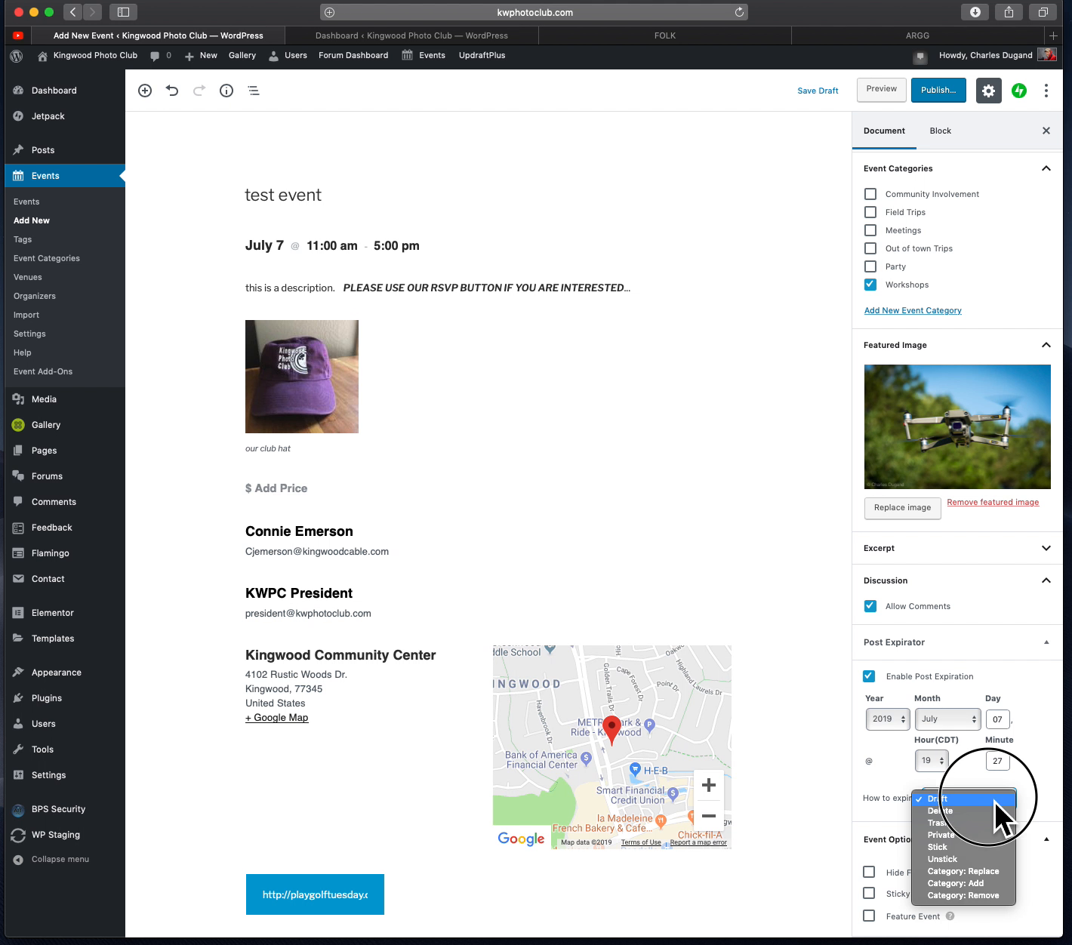
click(985, 811)
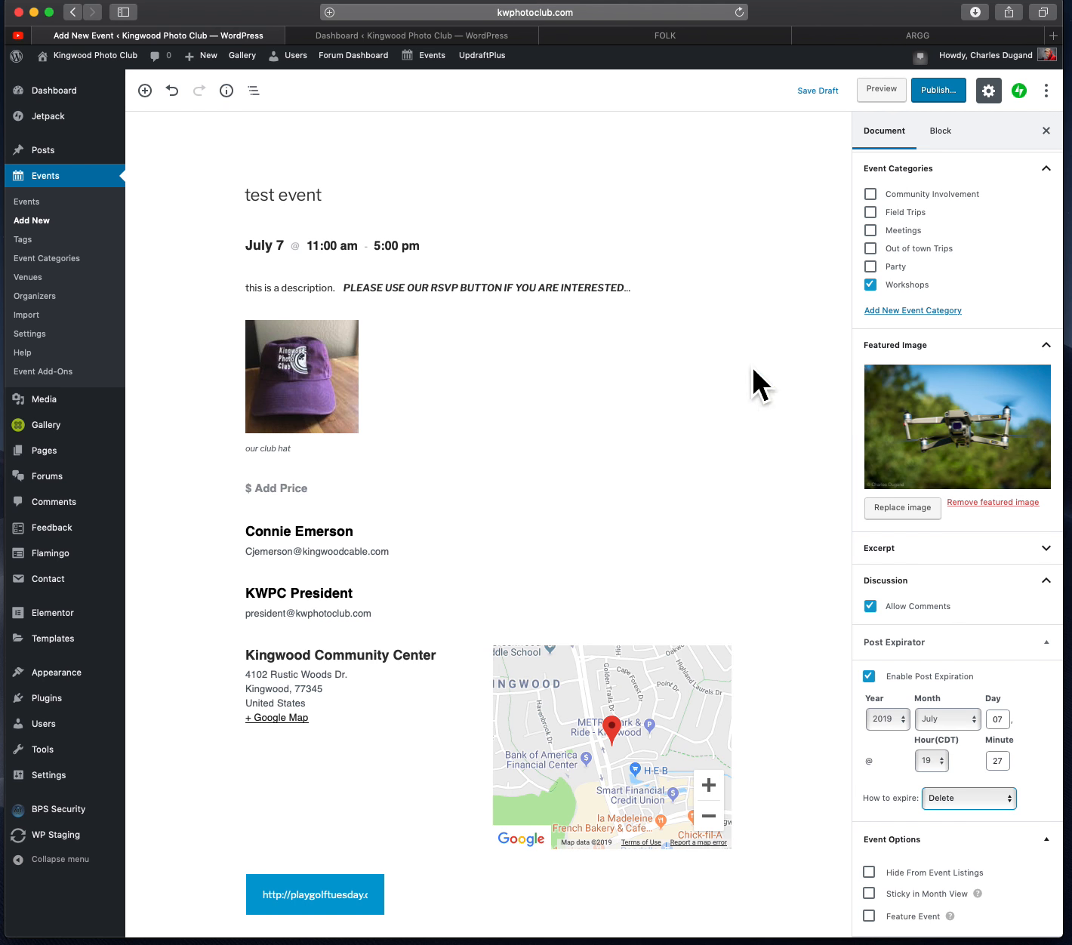
Publish the test event immediately with public visibility
scroll(761, 385, down, 3)
scroll(770, 378, up, 3)
scroll(982, 225, up, 3)
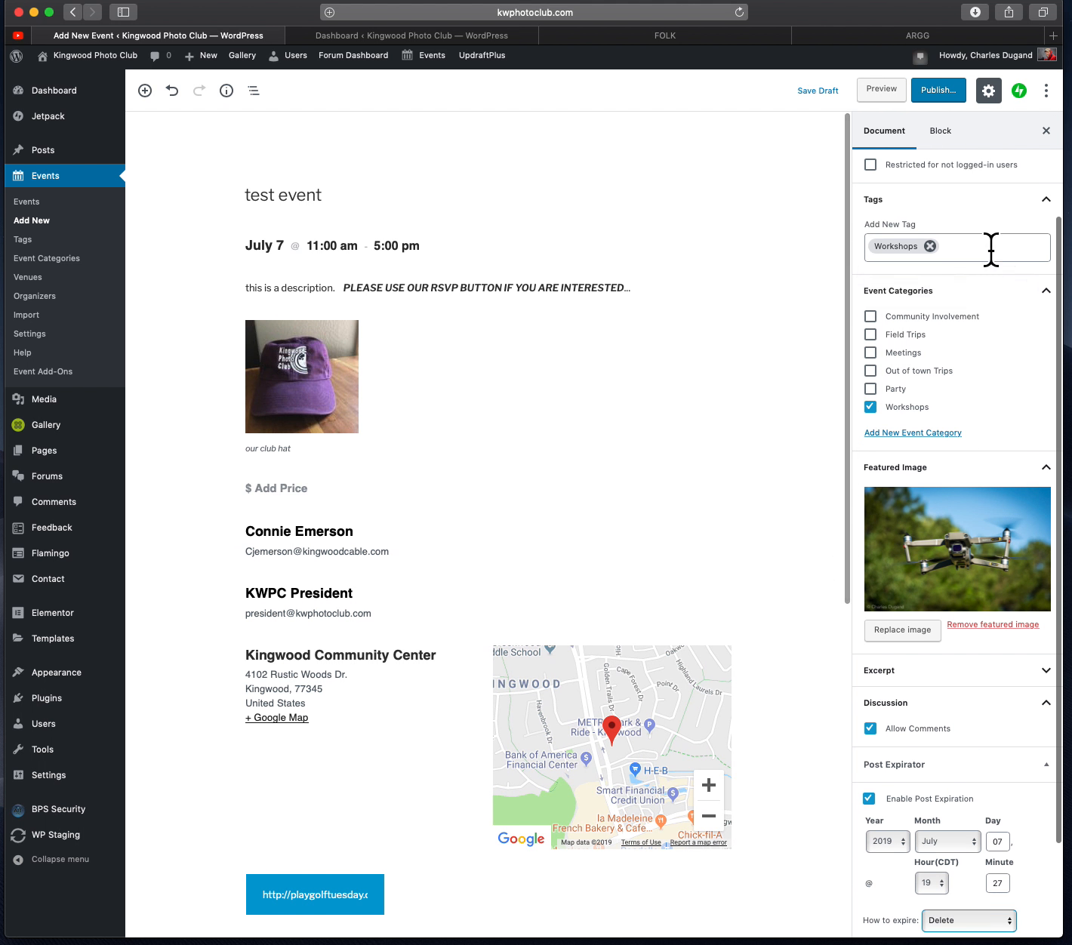
scroll(992, 249, up, 3)
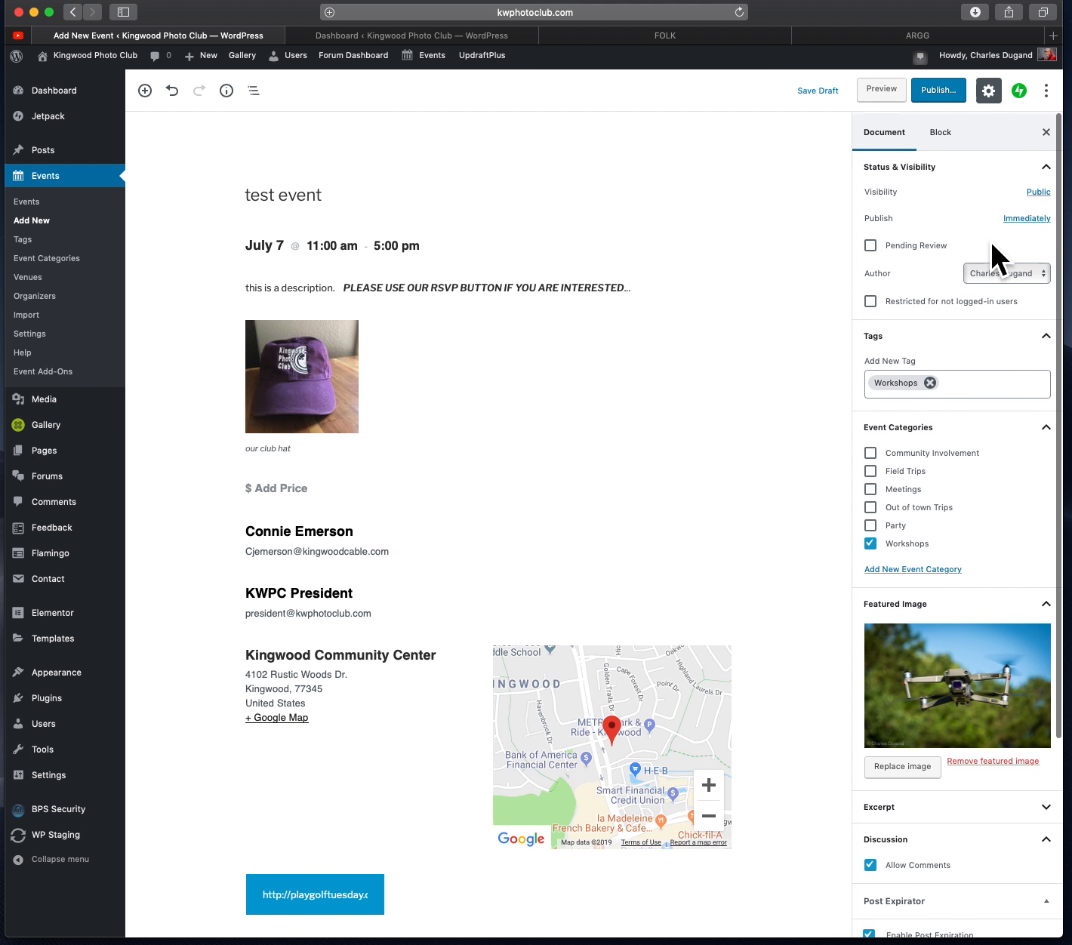
click(957, 95)
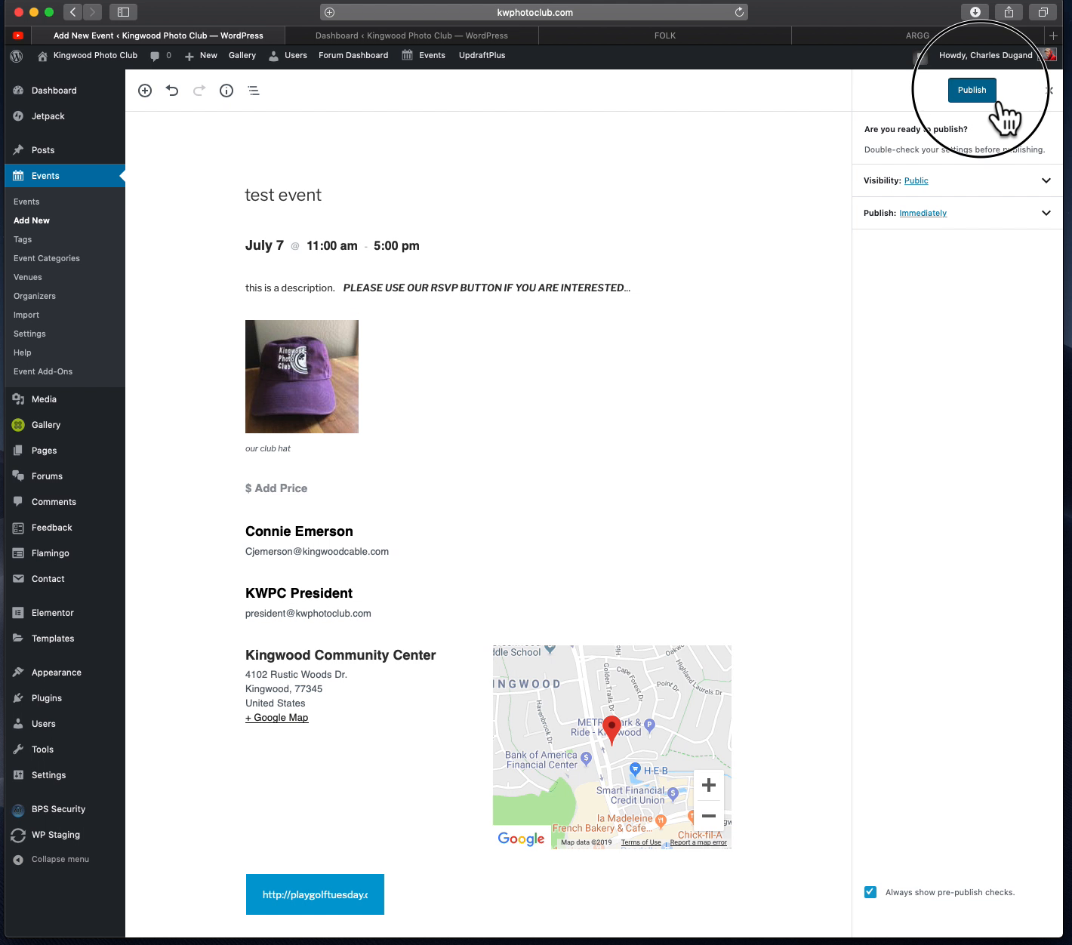
click(991, 97)
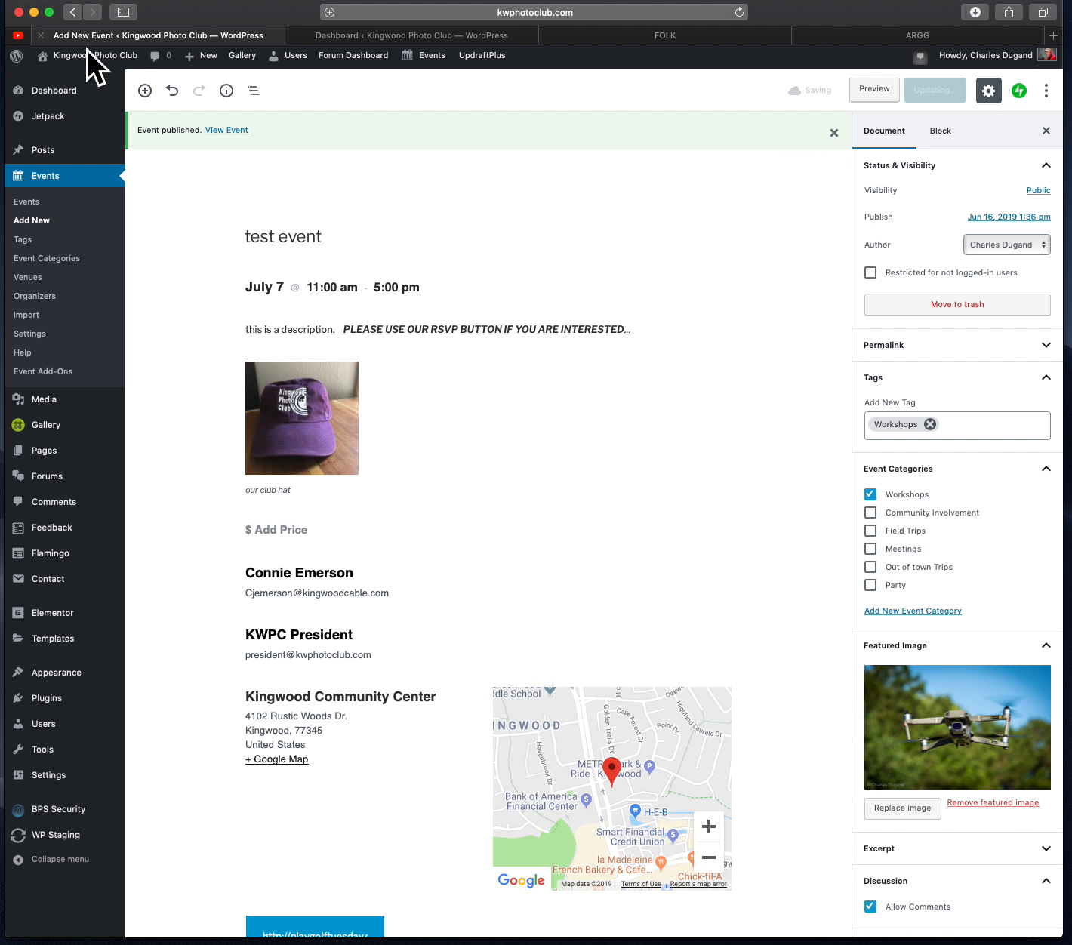
Open the club's public site in a new browser tab and switch to it
mouse_move(87, 50)
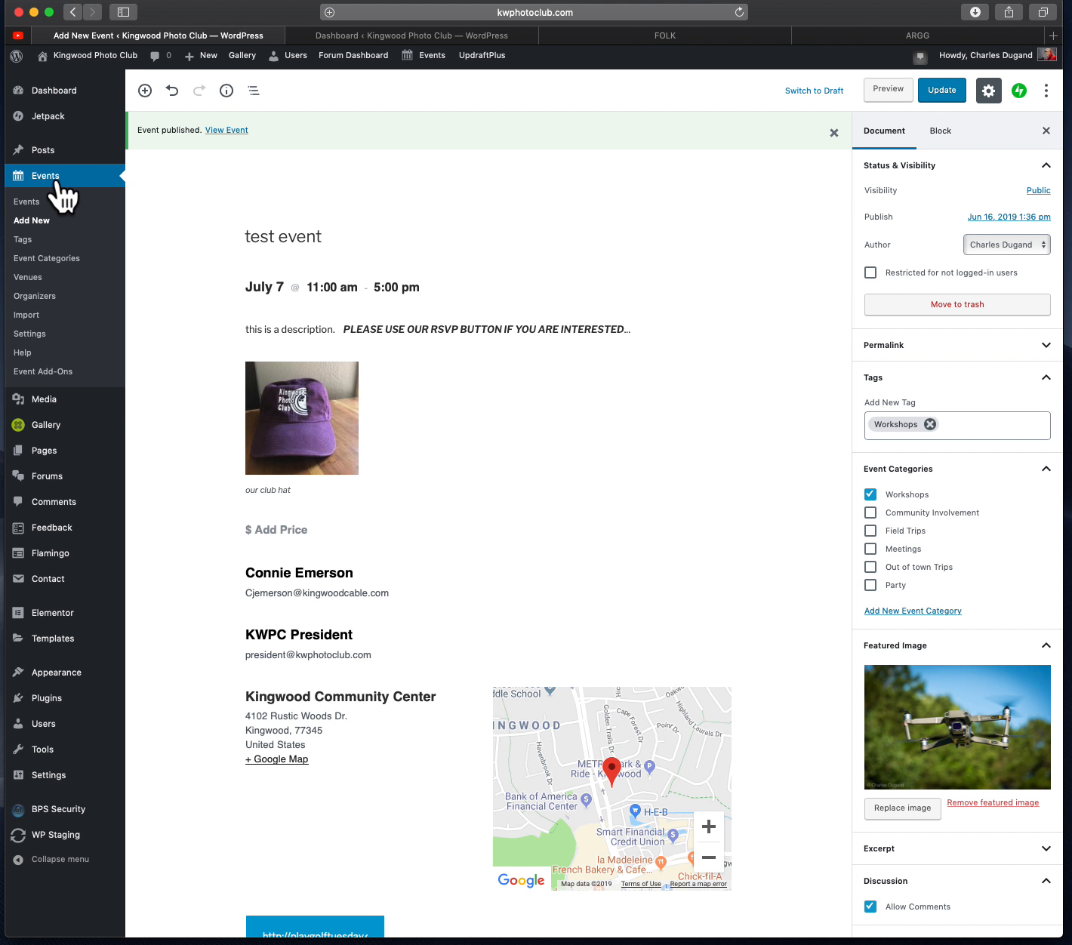
mouse_move(66, 160)
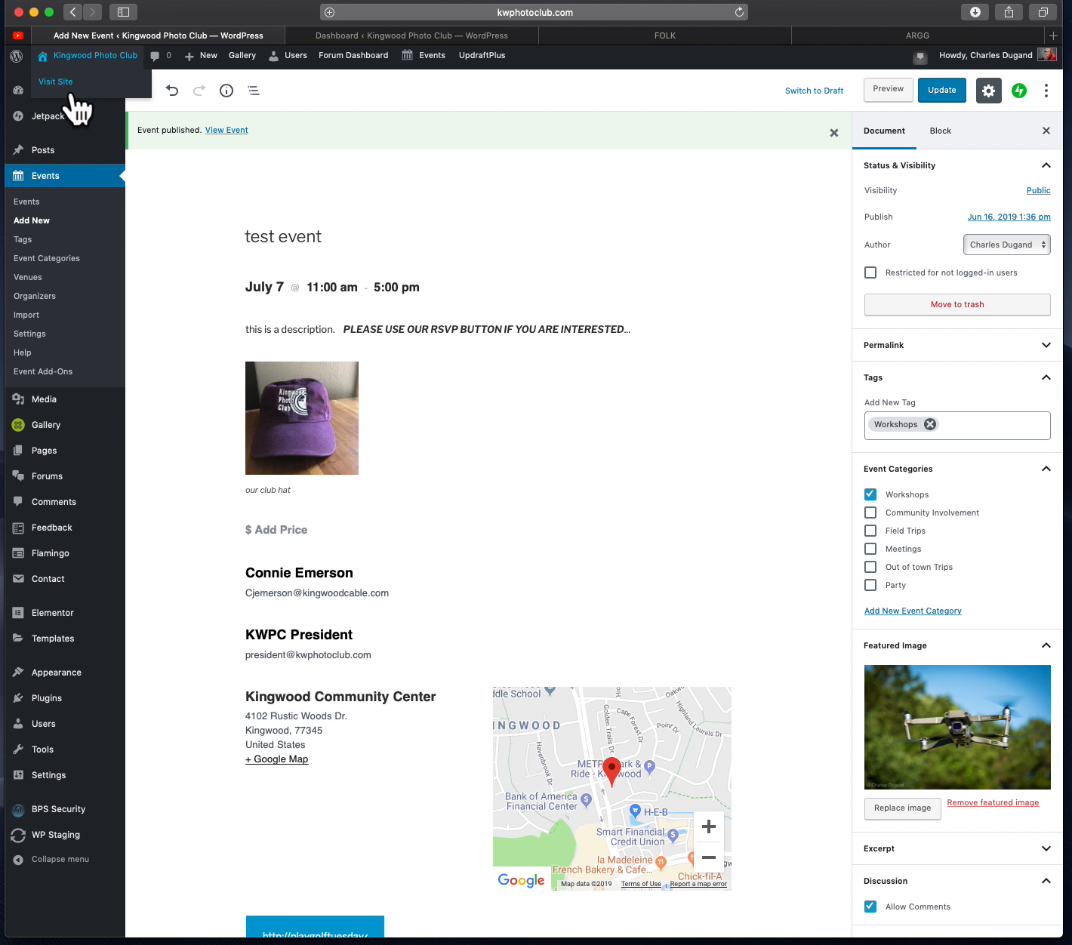
super+click(58, 85)
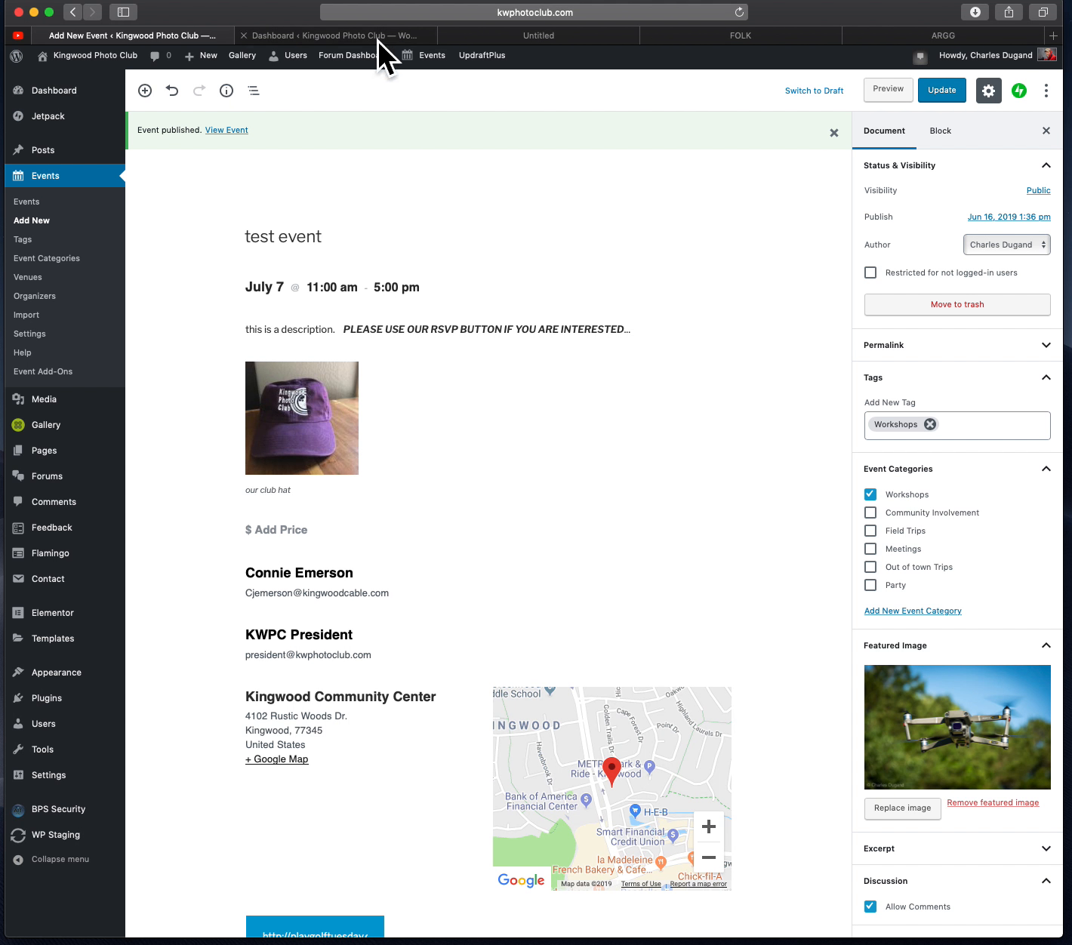
click(487, 42)
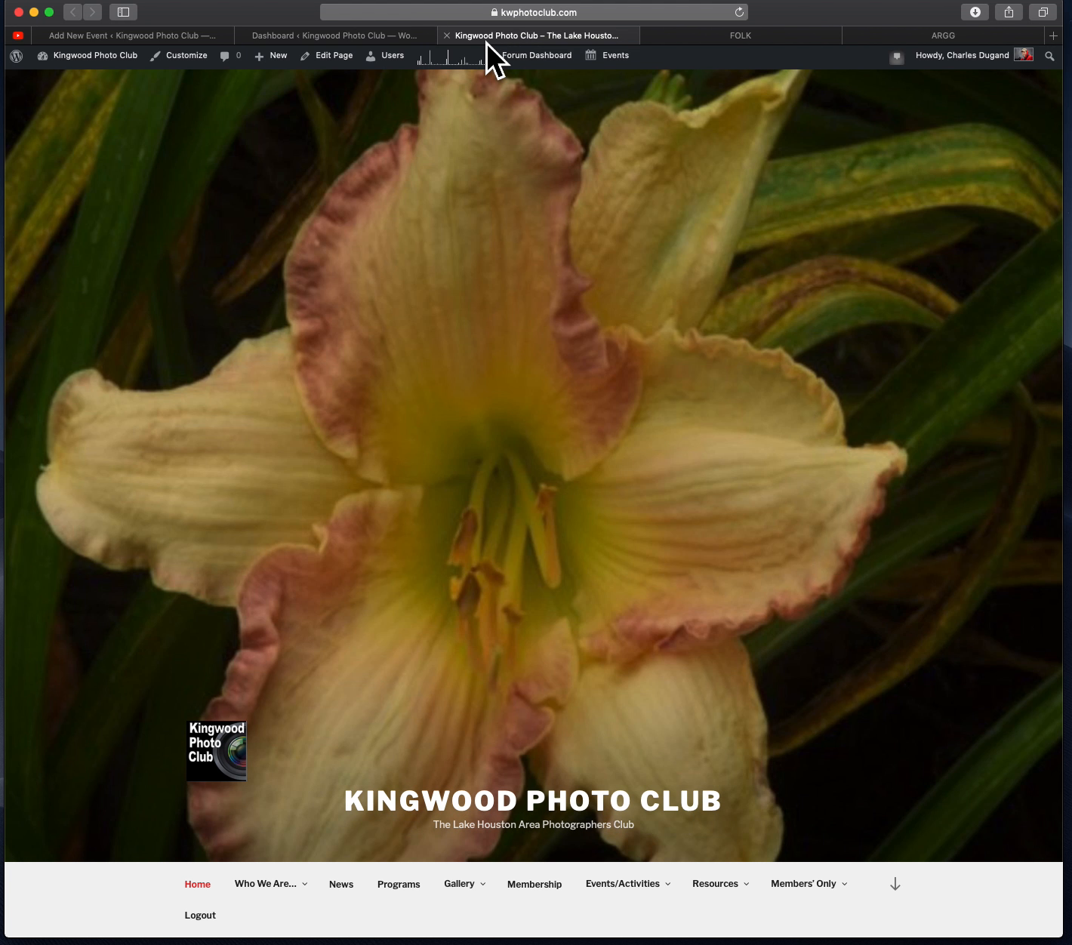
Find the test event under July 2019 in the site's Events Calendar and open its page
scroll(715, 529, down, 10)
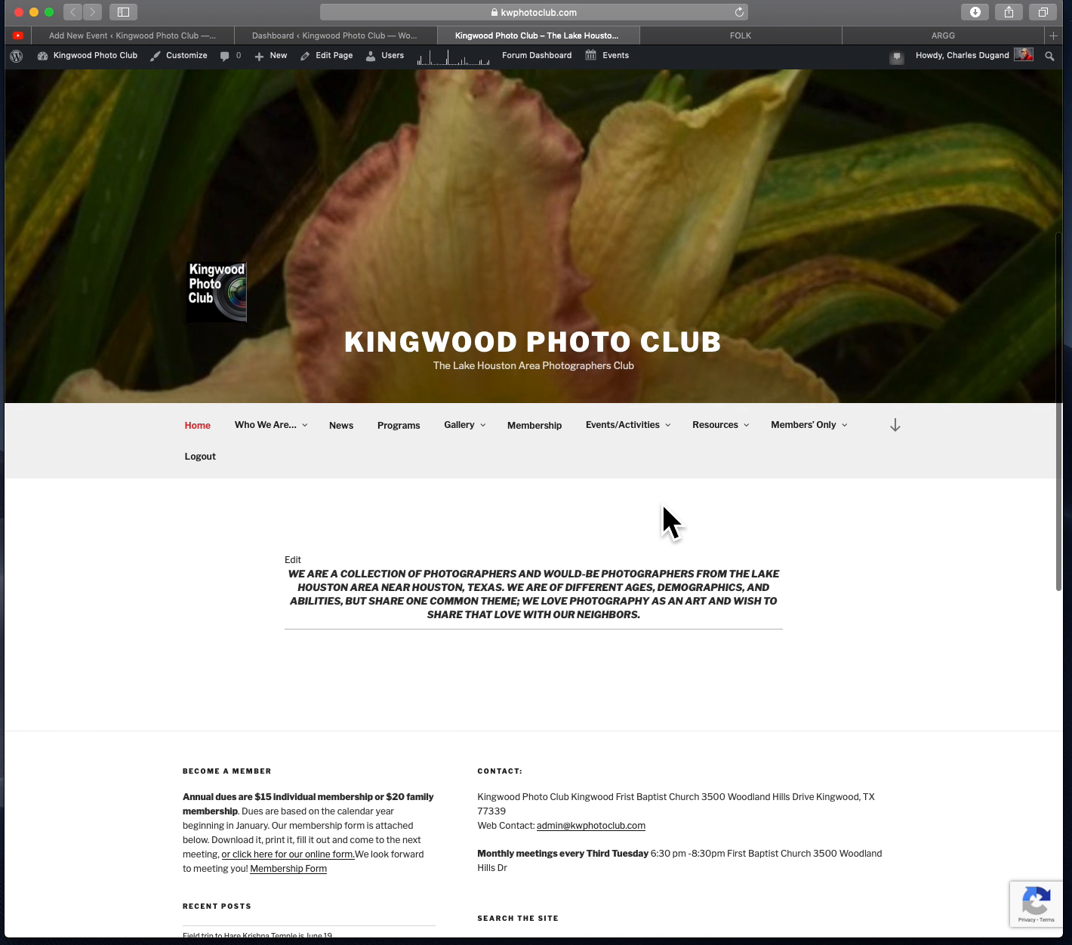
mouse_move(641, 412)
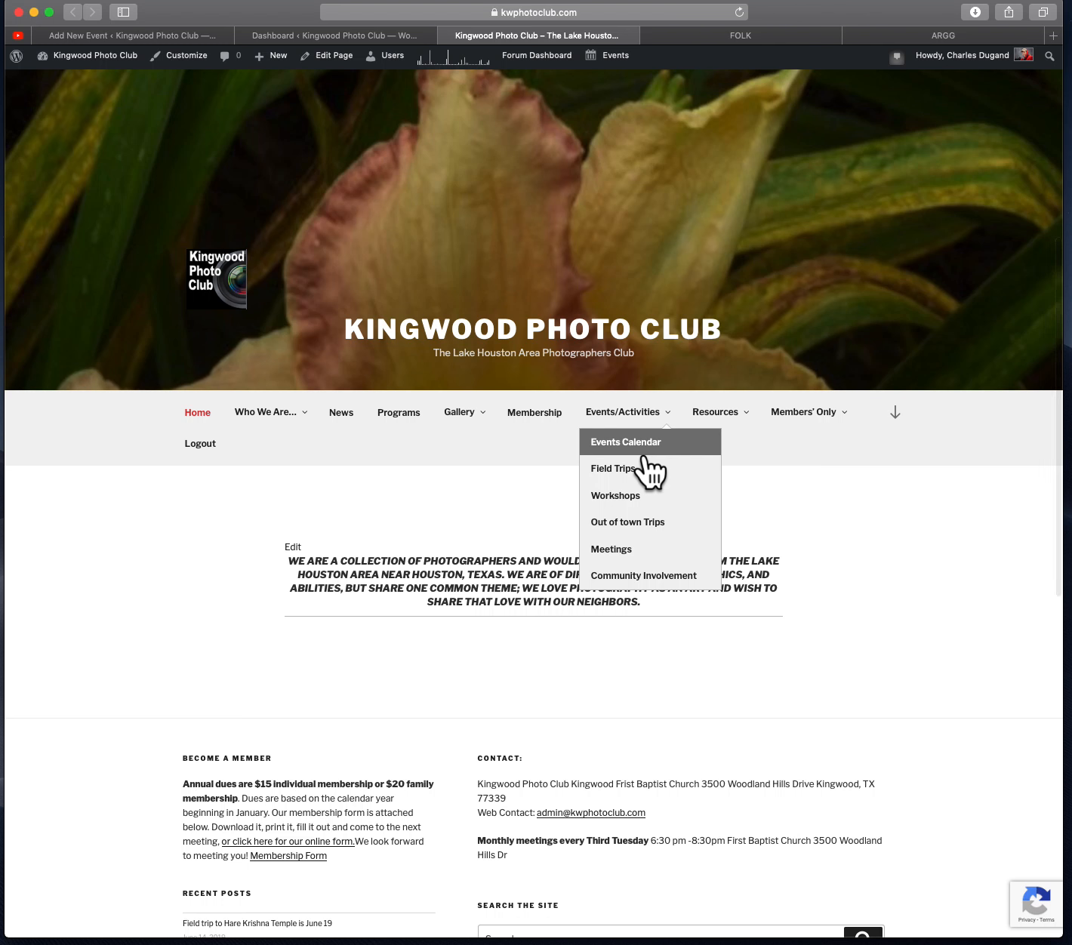
click(643, 454)
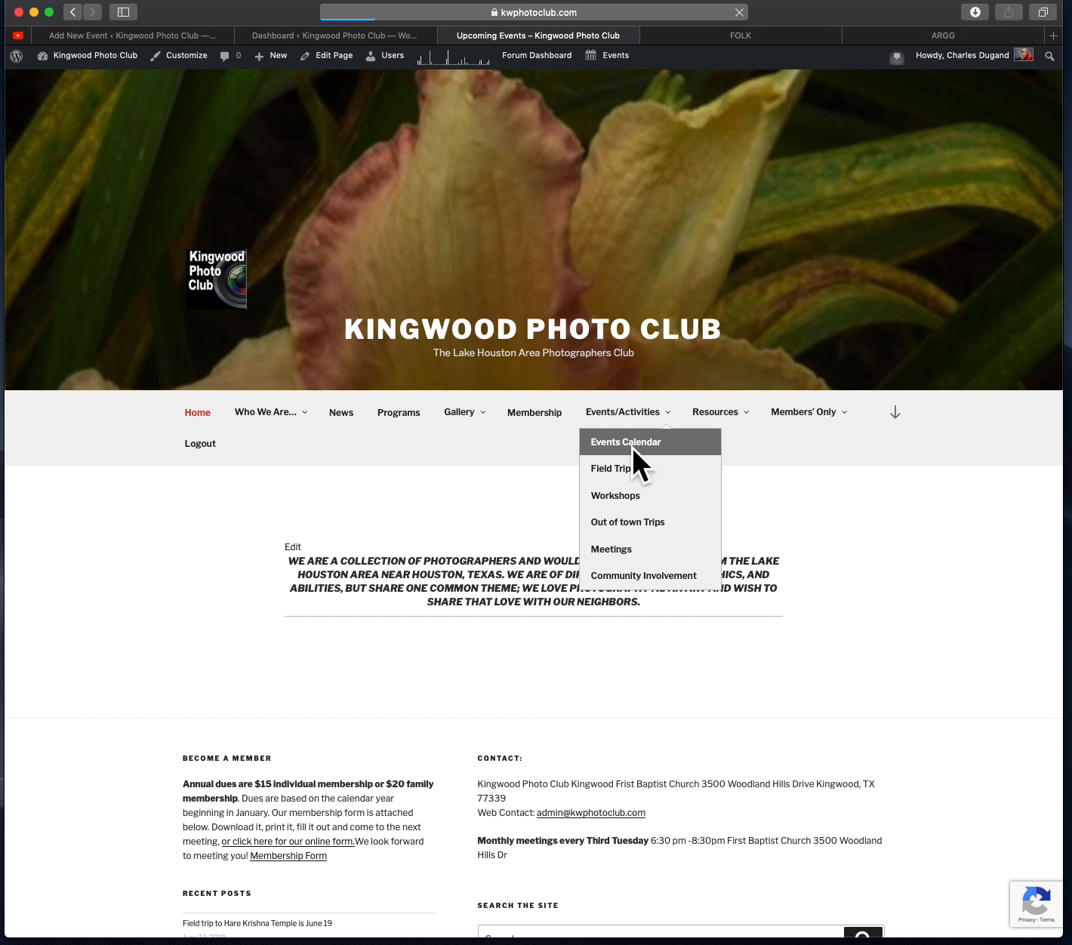
scroll(639, 474, down, 10)
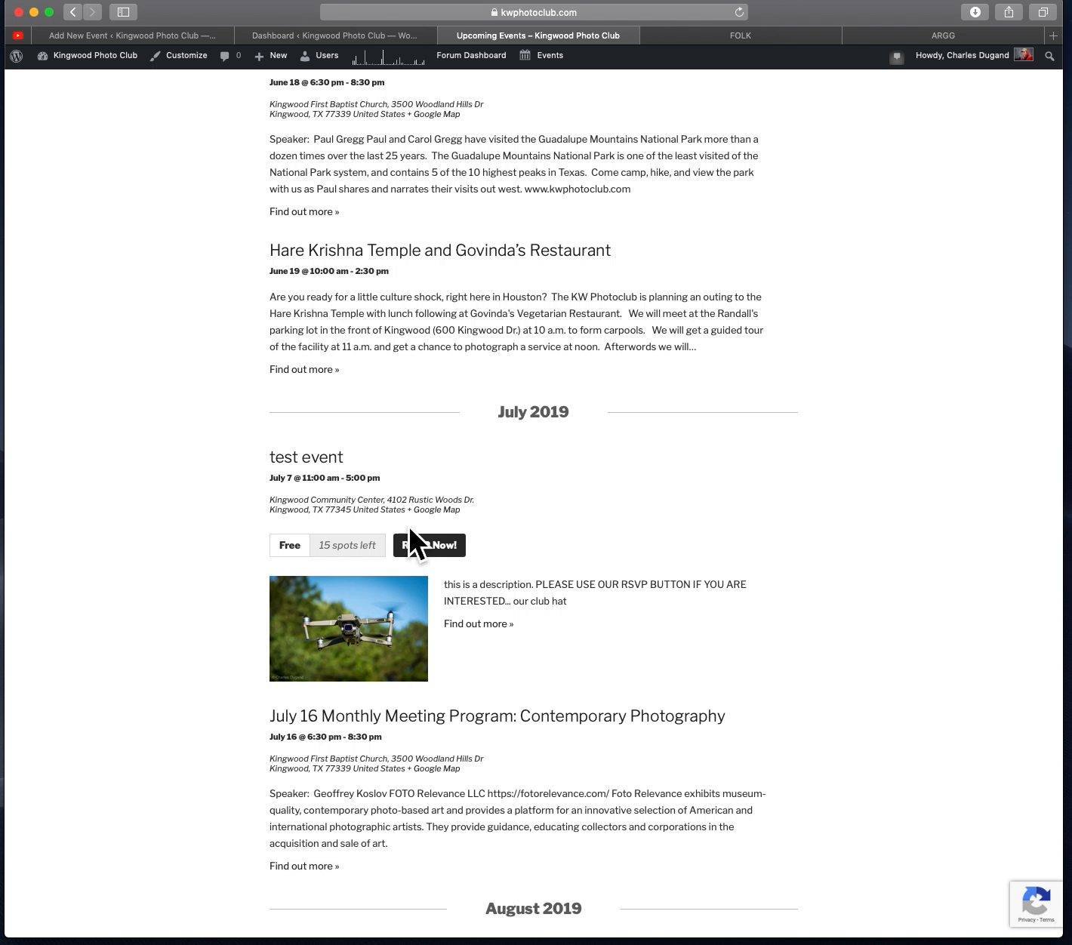
click(341, 483)
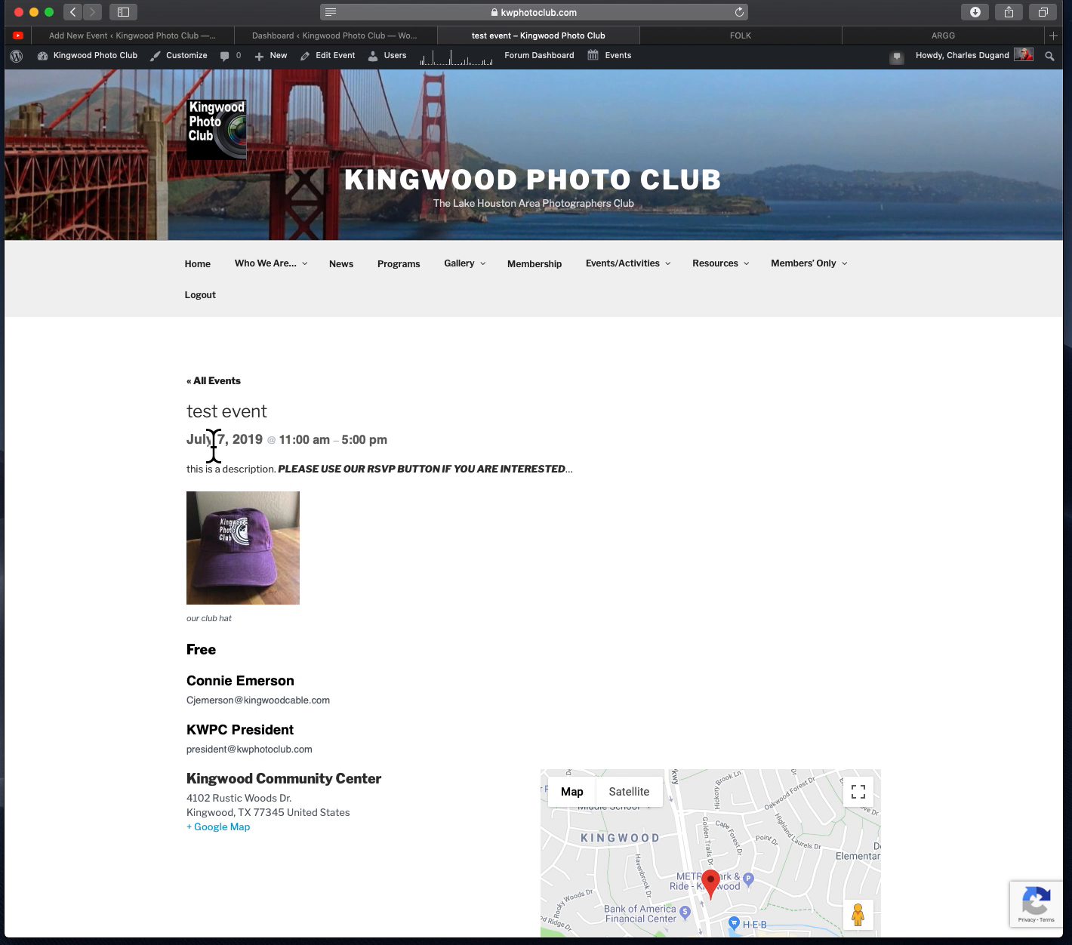
Test the purple hat image's link, then return to the test event page and review it down to the RSVP section
click(279, 573)
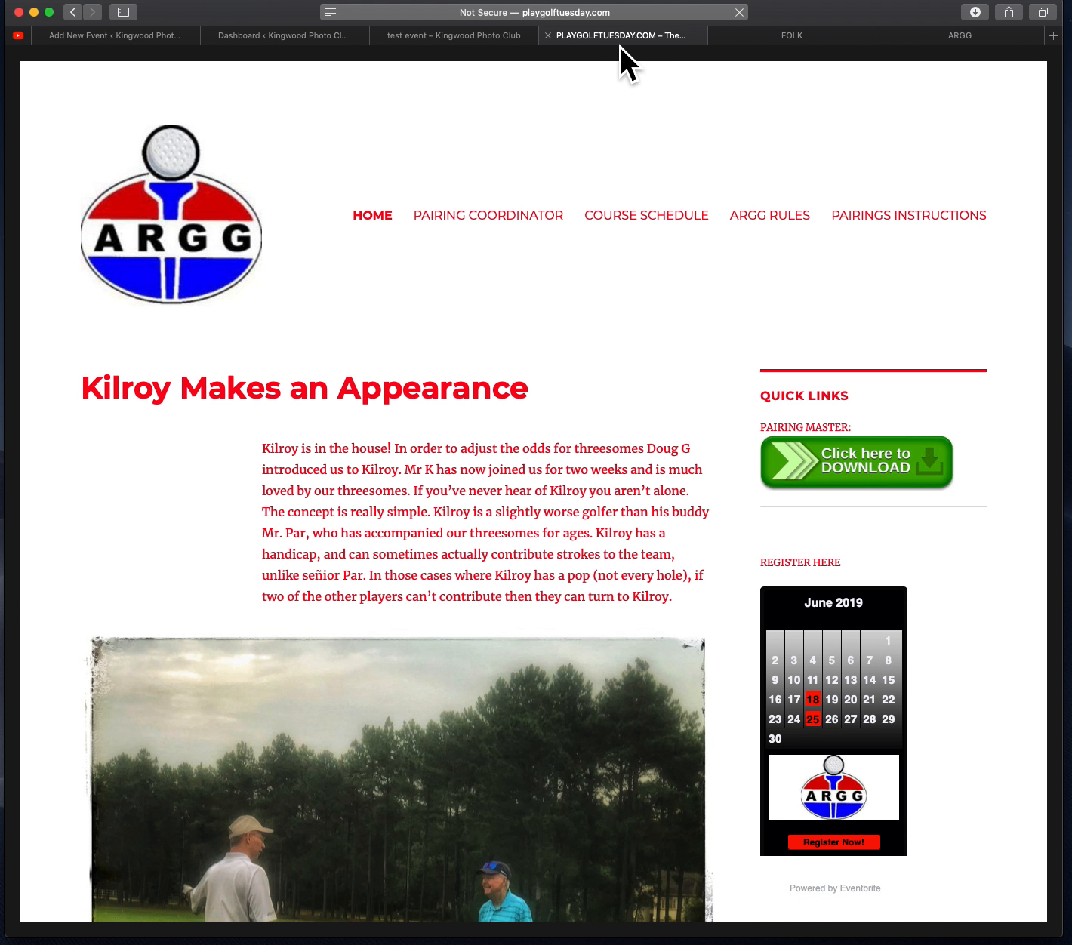
click(463, 38)
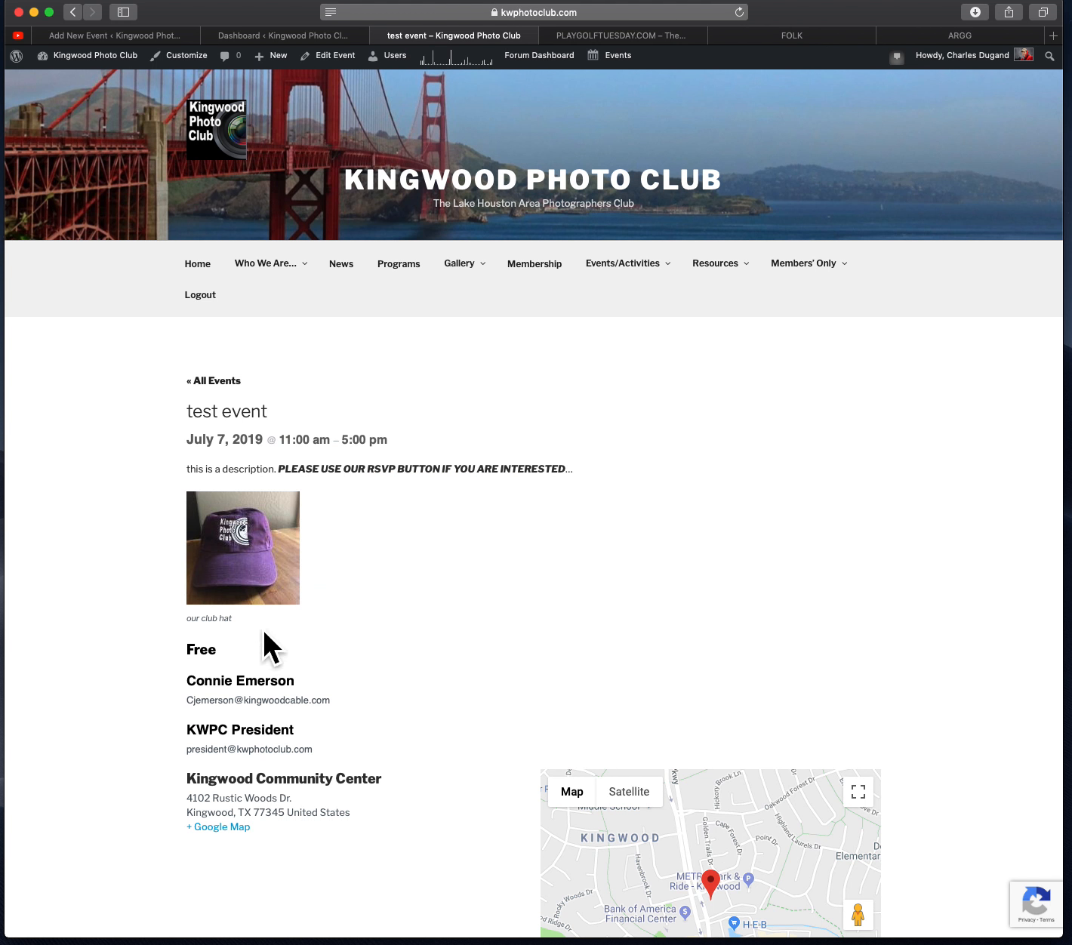
scroll(304, 664, down, 3)
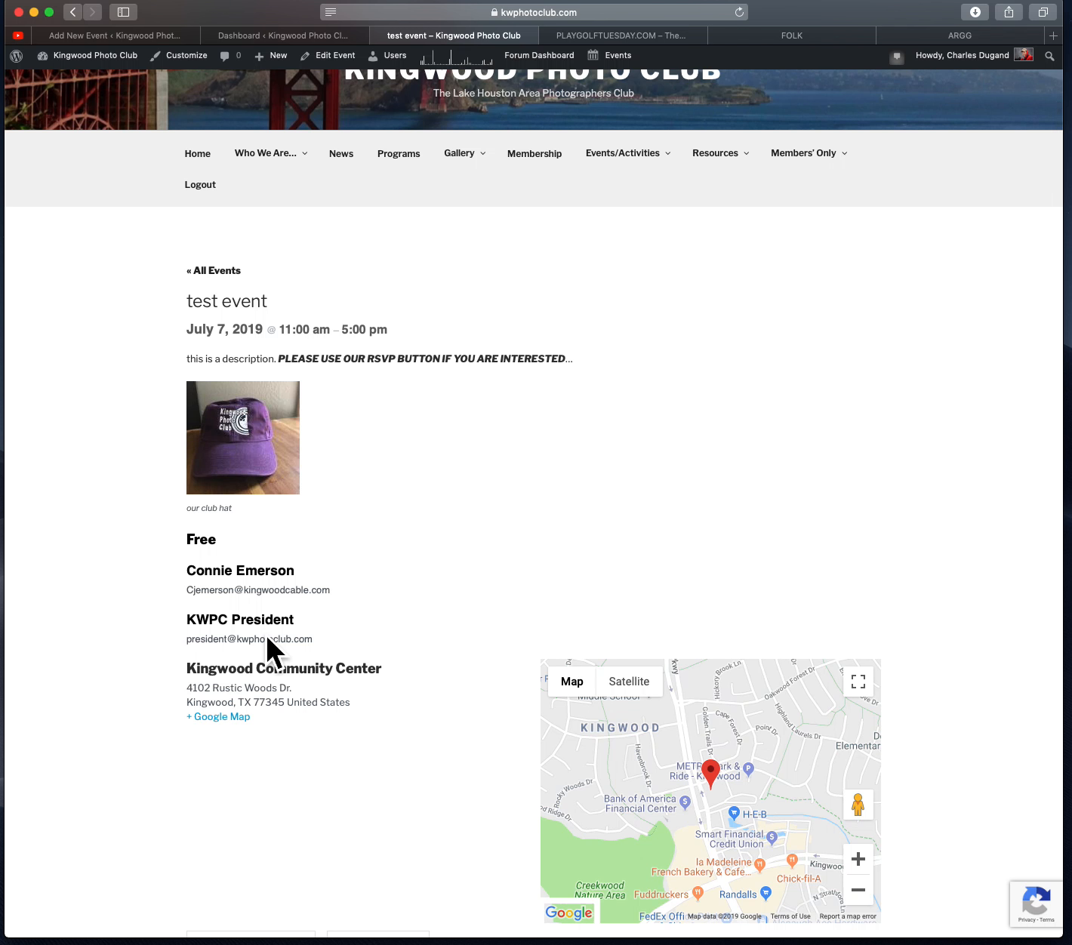
scroll(267, 639, down, 4)
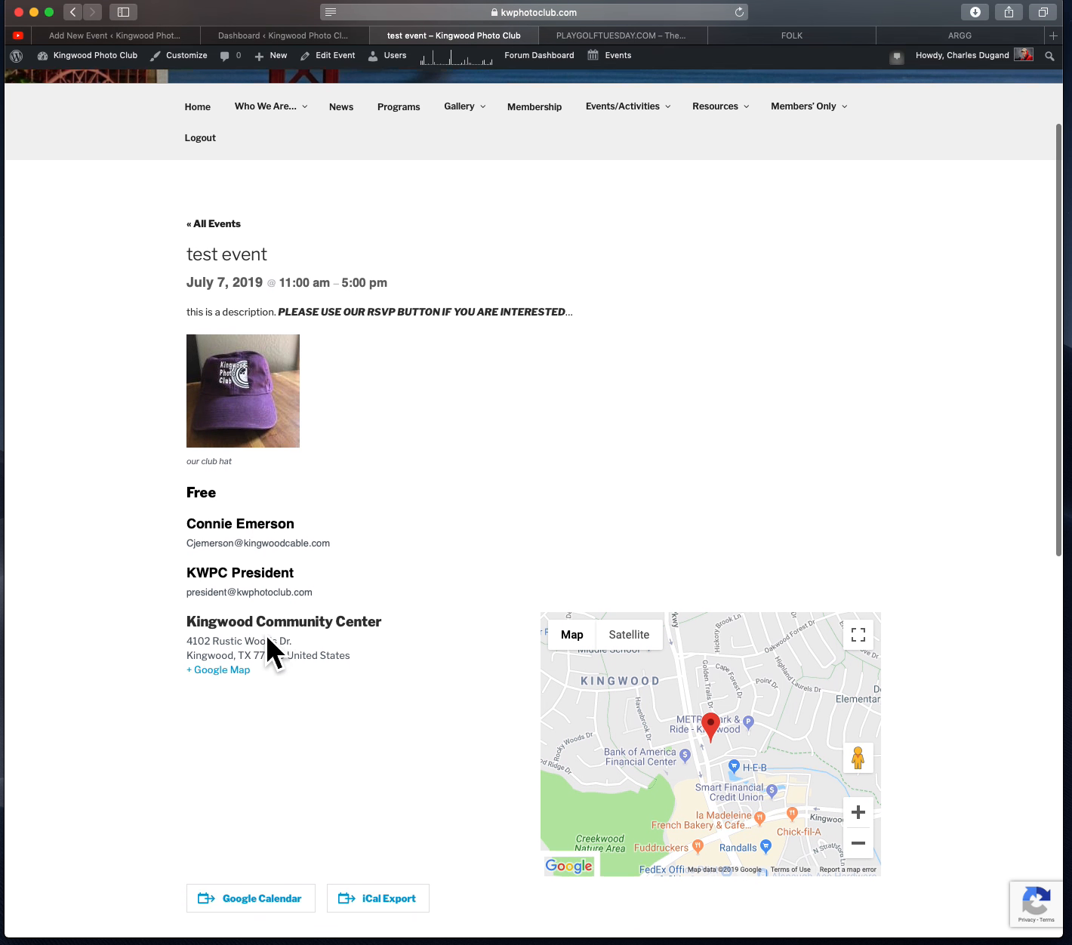
scroll(265, 631, down, 9)
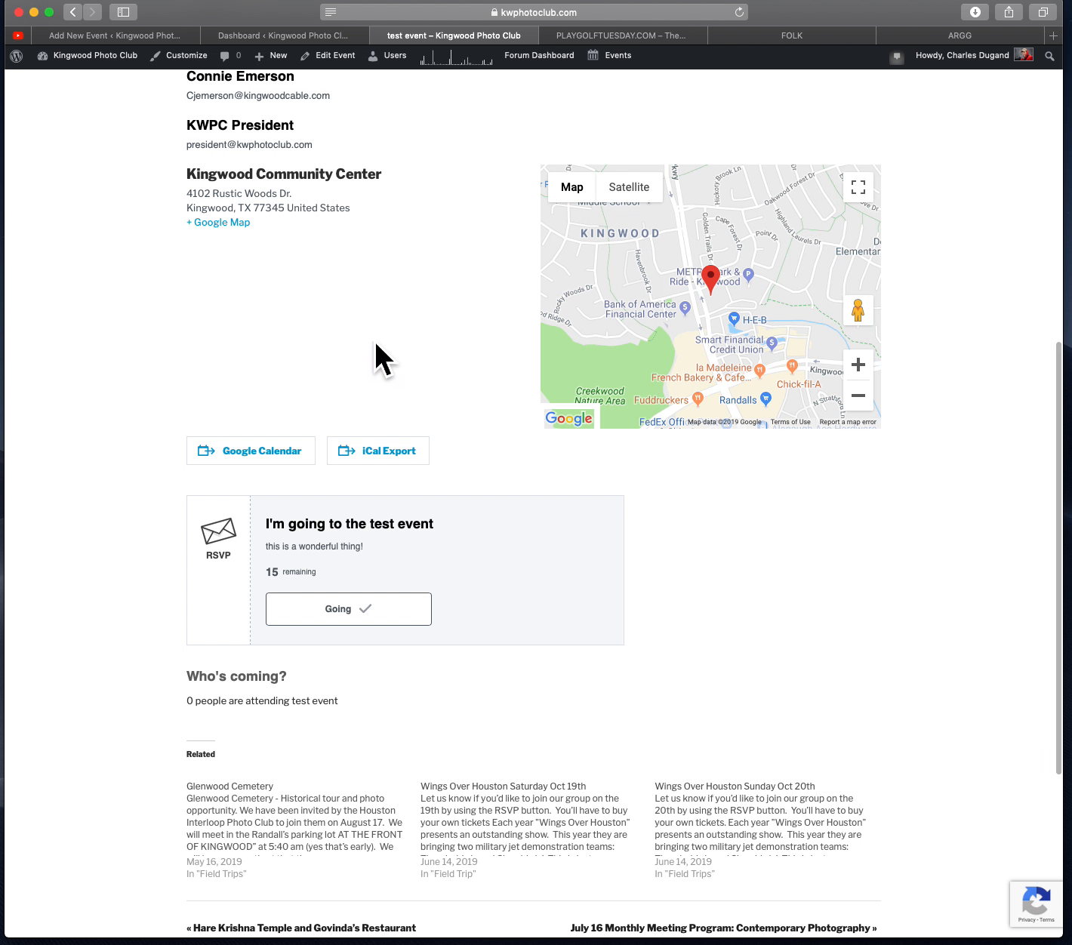
Submit one Going RSVP for the test event, then reload the event page and review its attendance section
click(389, 618)
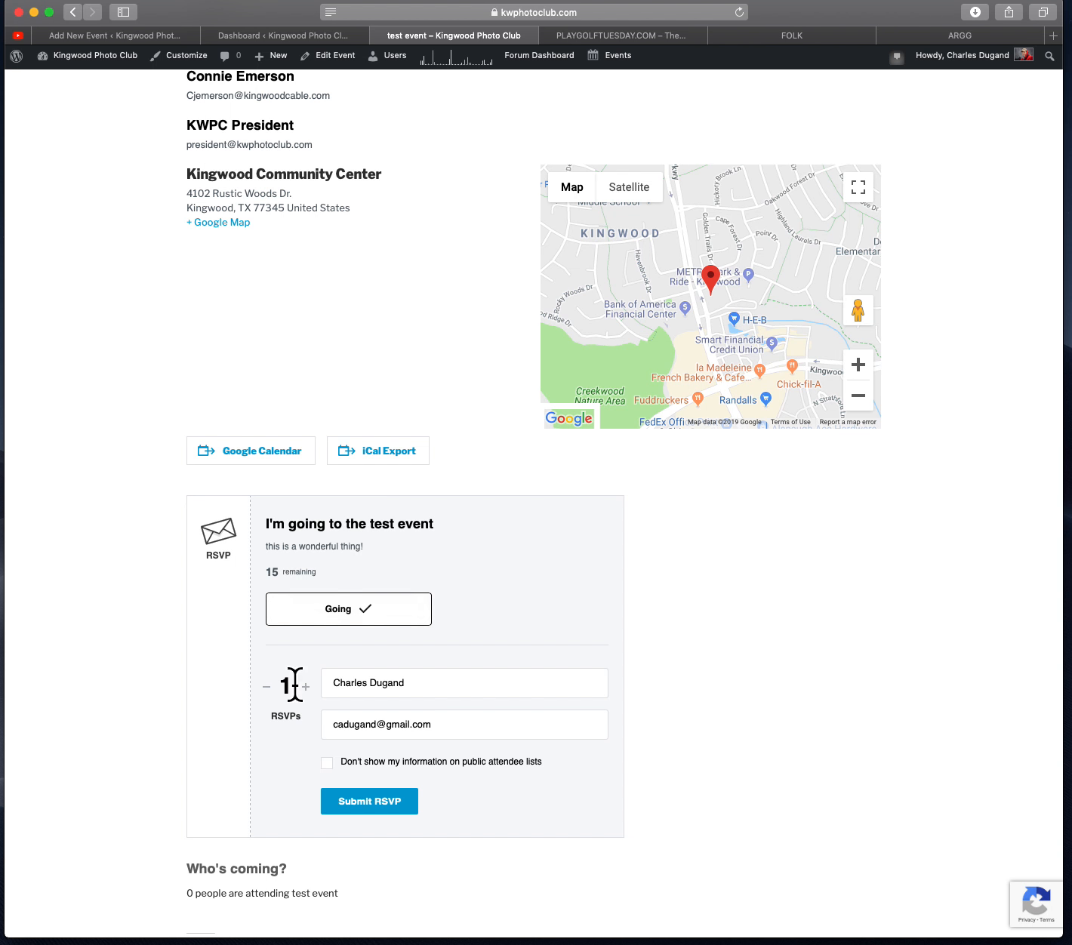
click(369, 803)
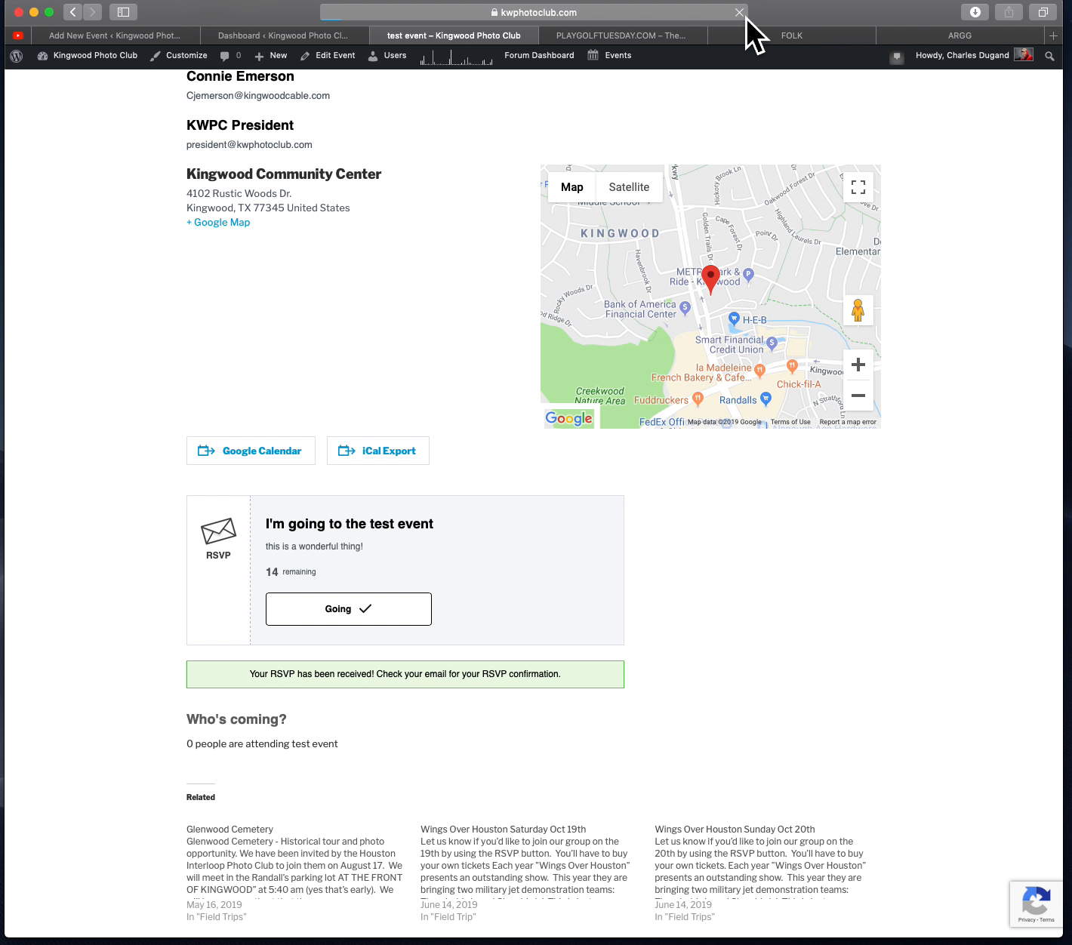
scroll(364, 753, down, 1)
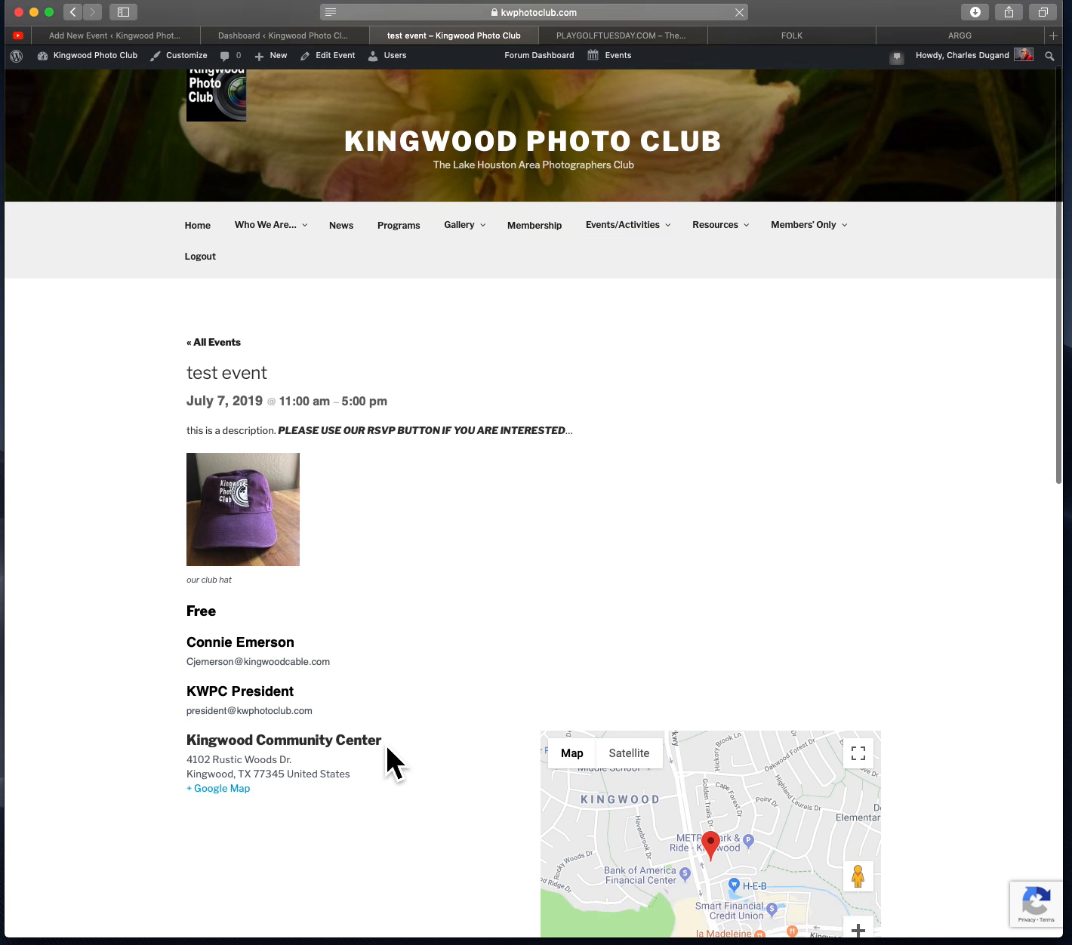
scroll(386, 742, down, 10)
scroll(385, 742, up, 2)
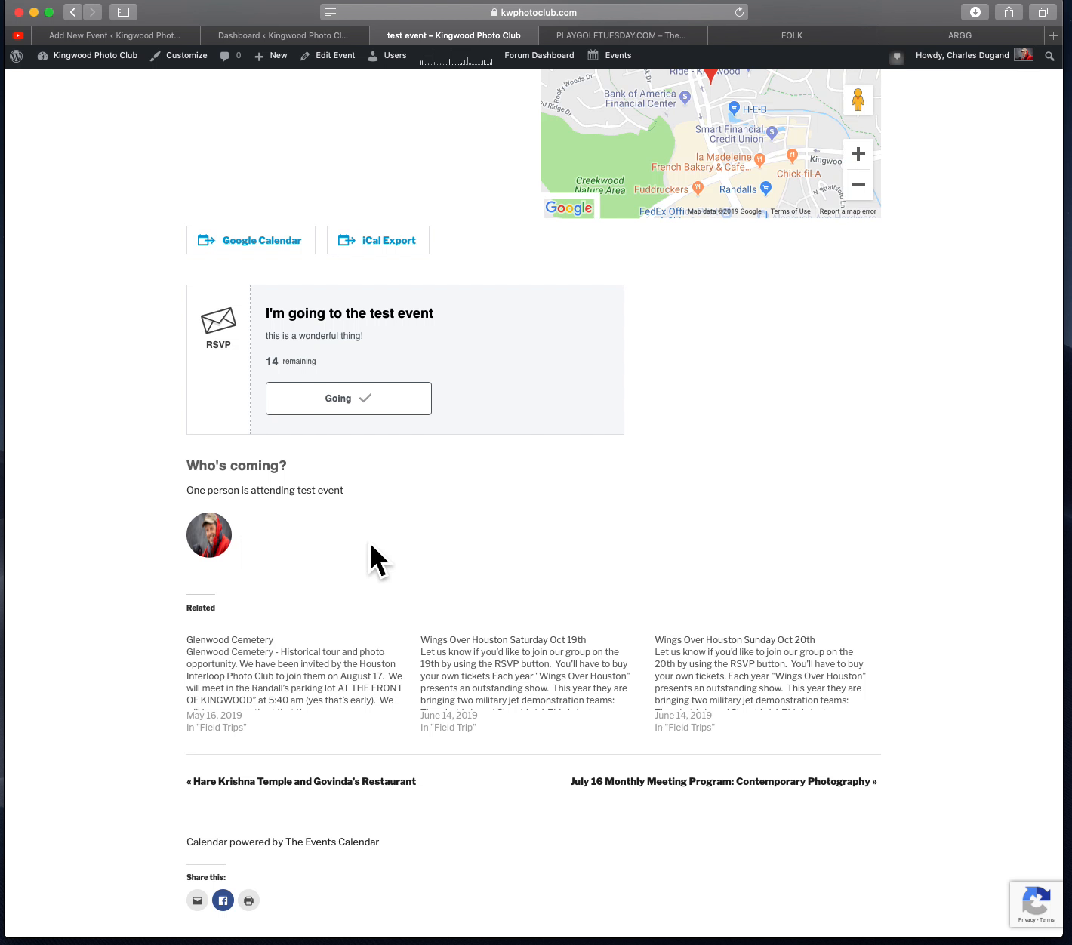
scroll(295, 484, down, 5)
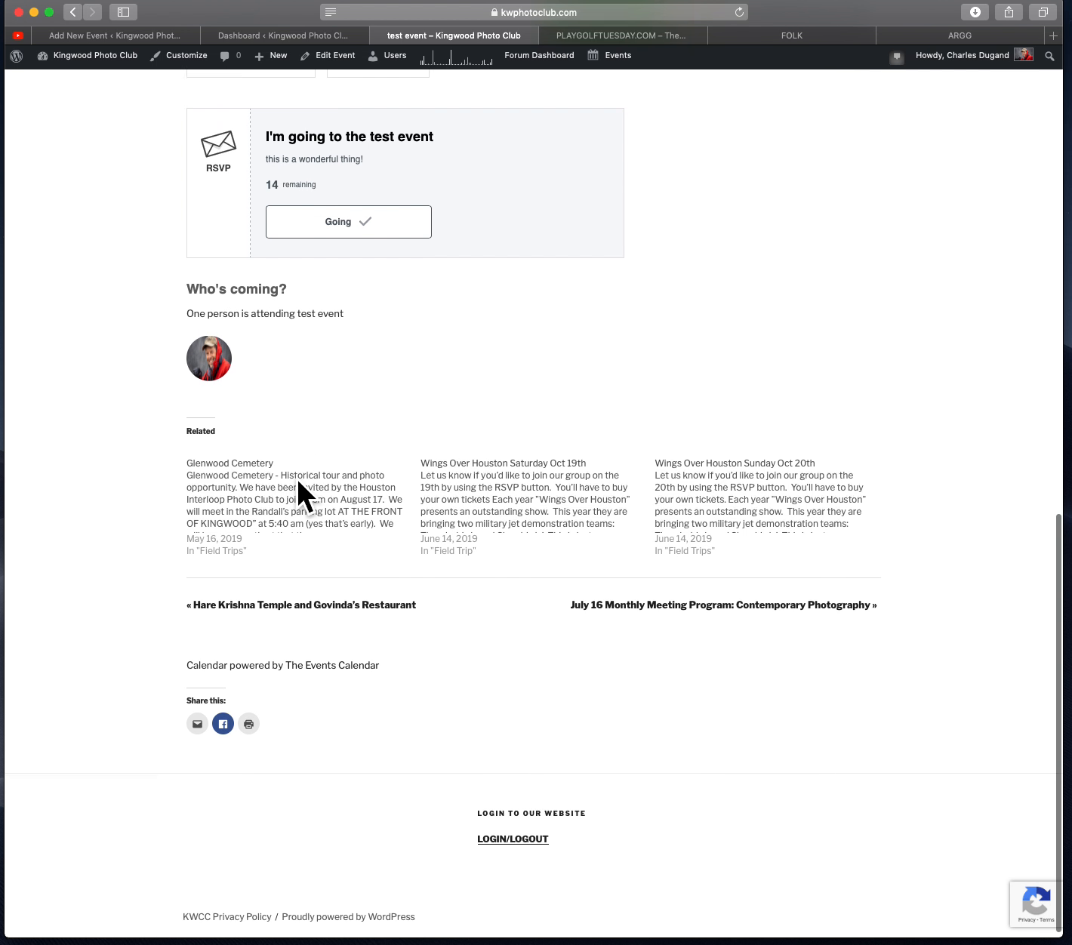
scroll(297, 483, up, 10)
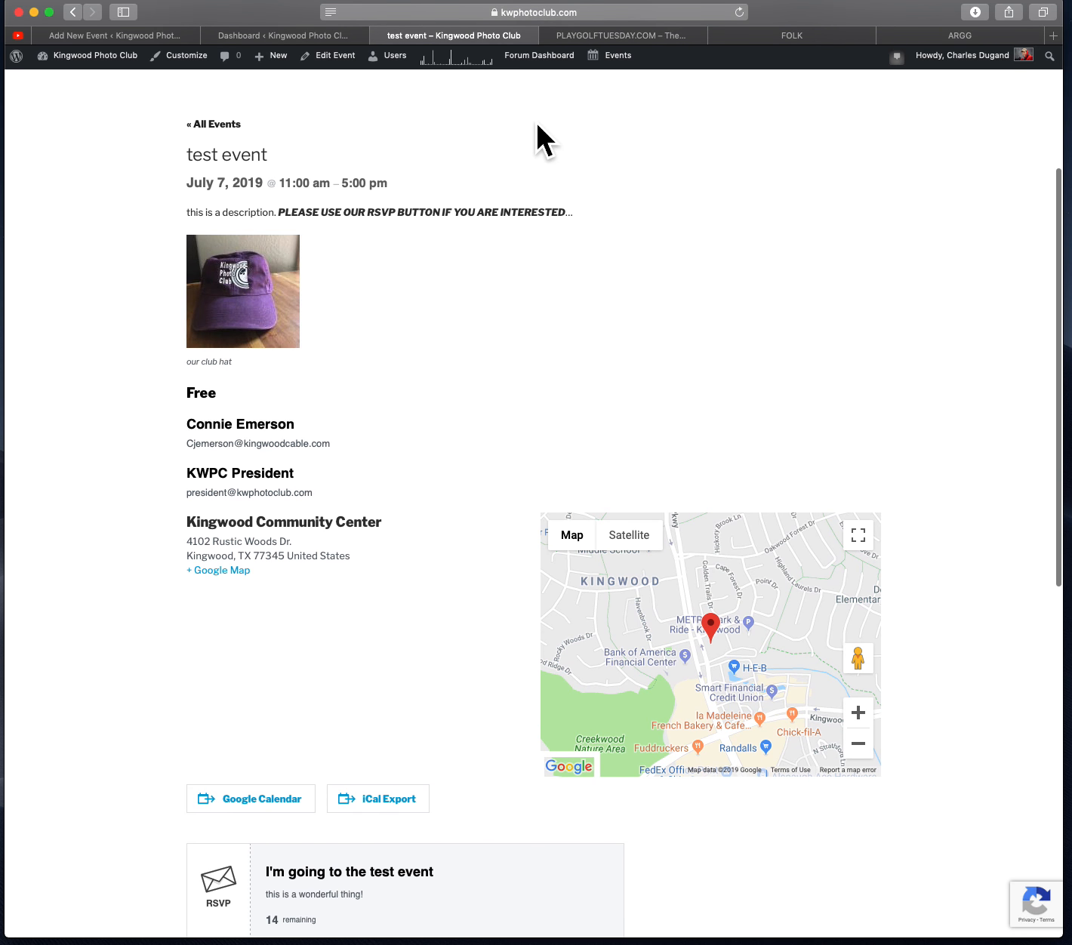
scroll(536, 125, up, 4)
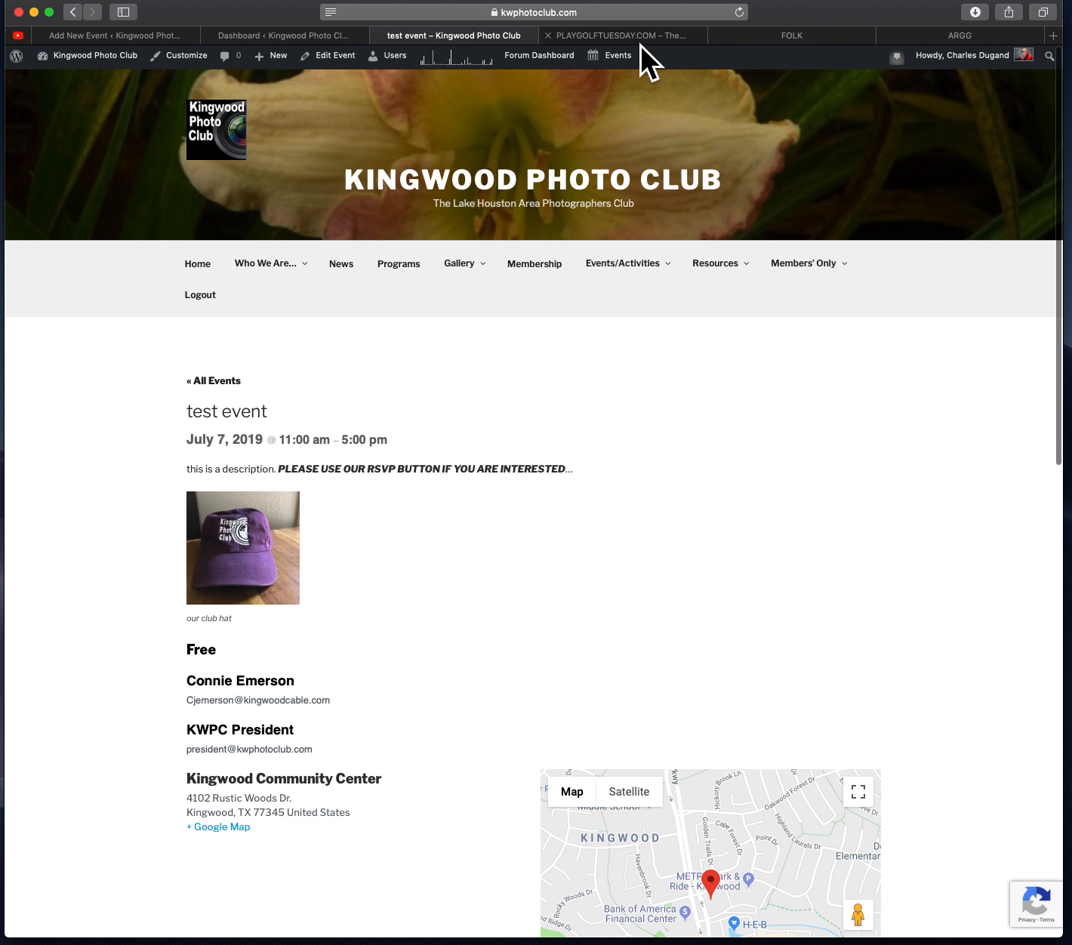
Close the PLAYGOLFTUESDAY.COM tab, return to the site dashboard, and open the test event's attendee list from the events sorted by start date
click(549, 38)
click(295, 35)
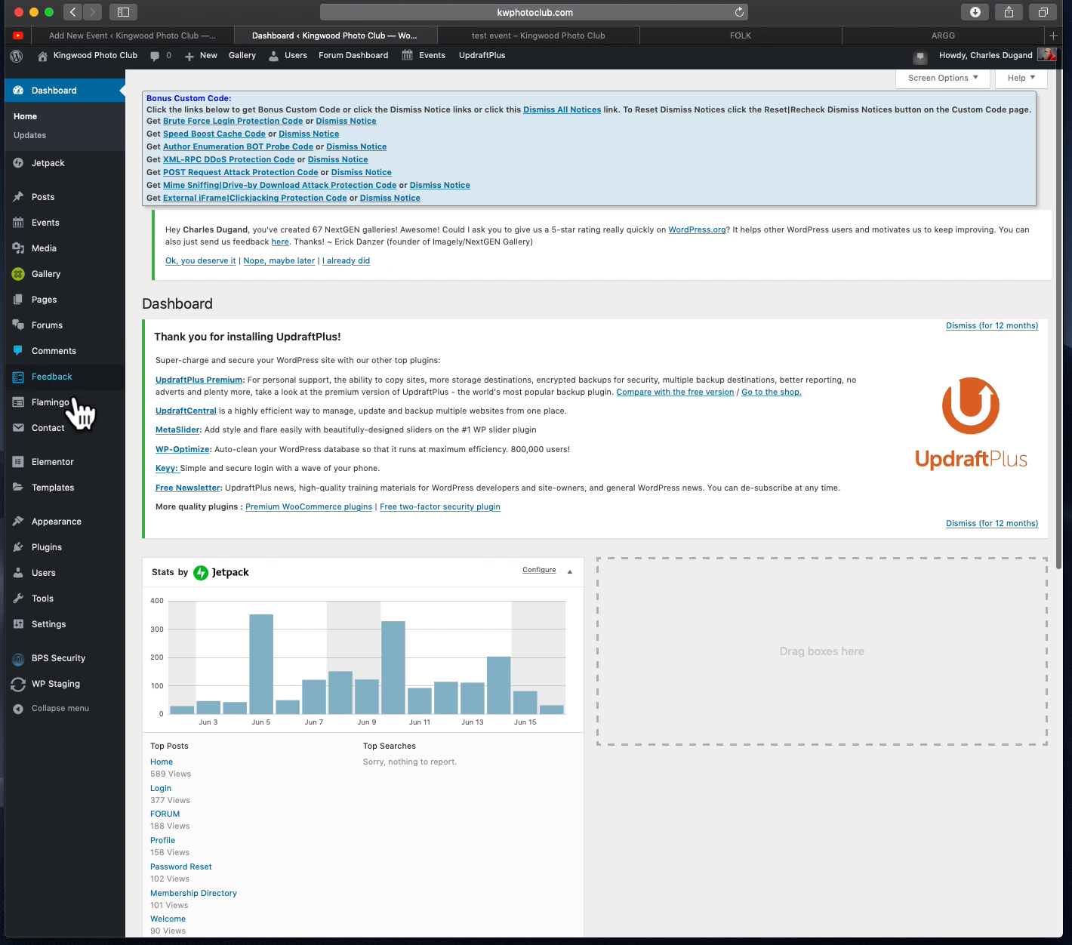
click(72, 234)
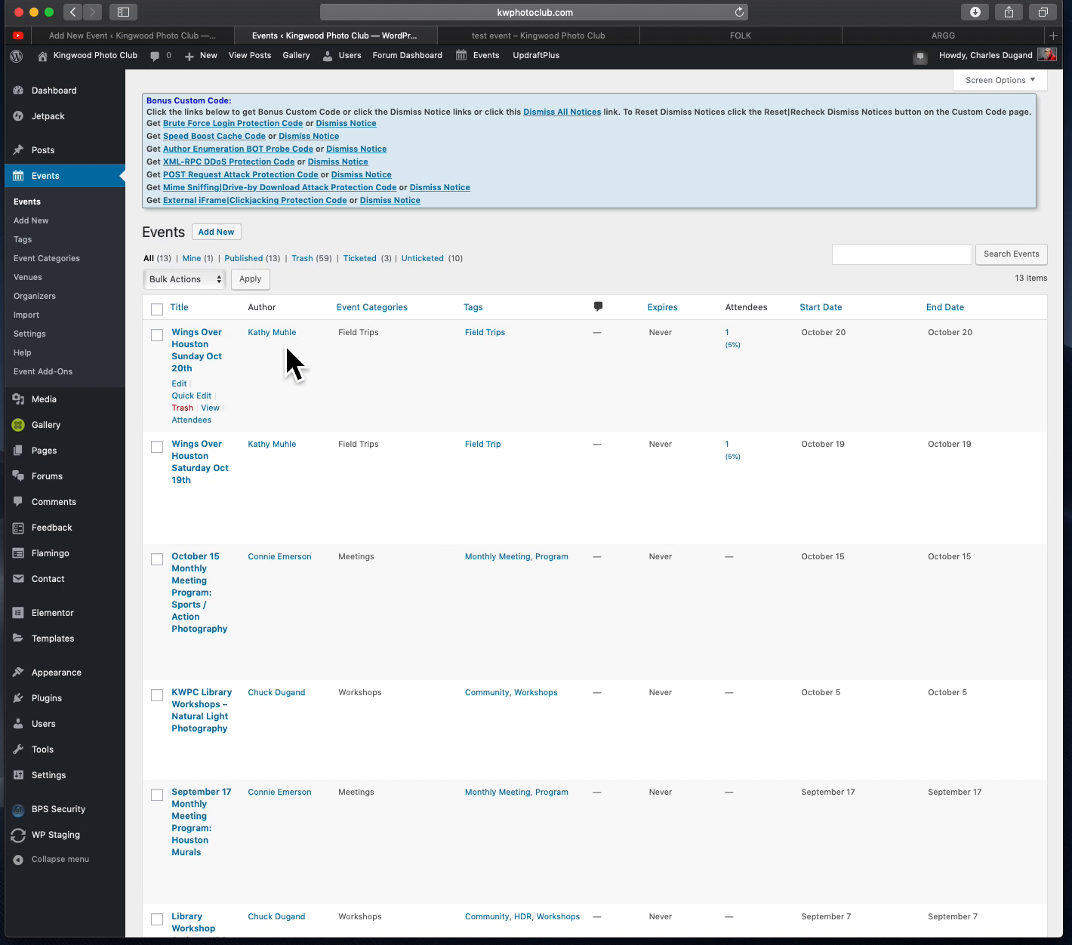
click(831, 310)
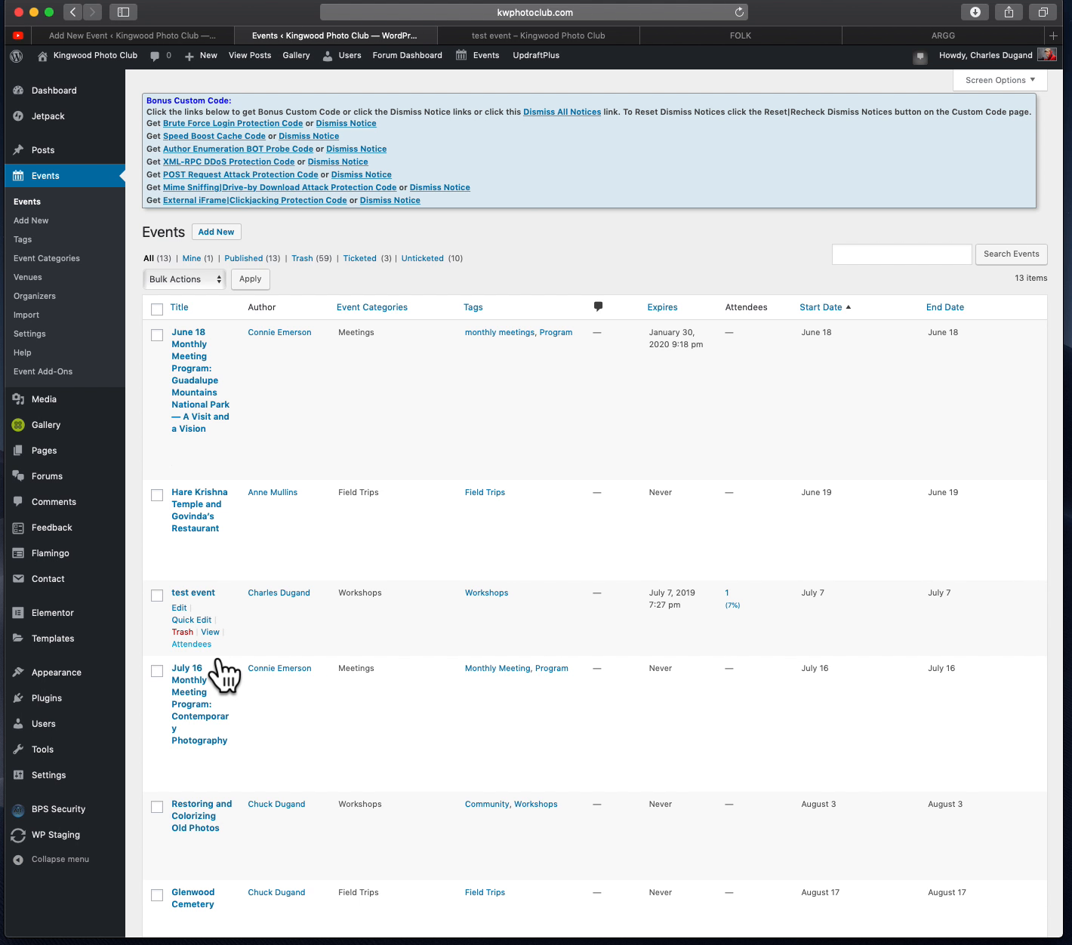
click(738, 609)
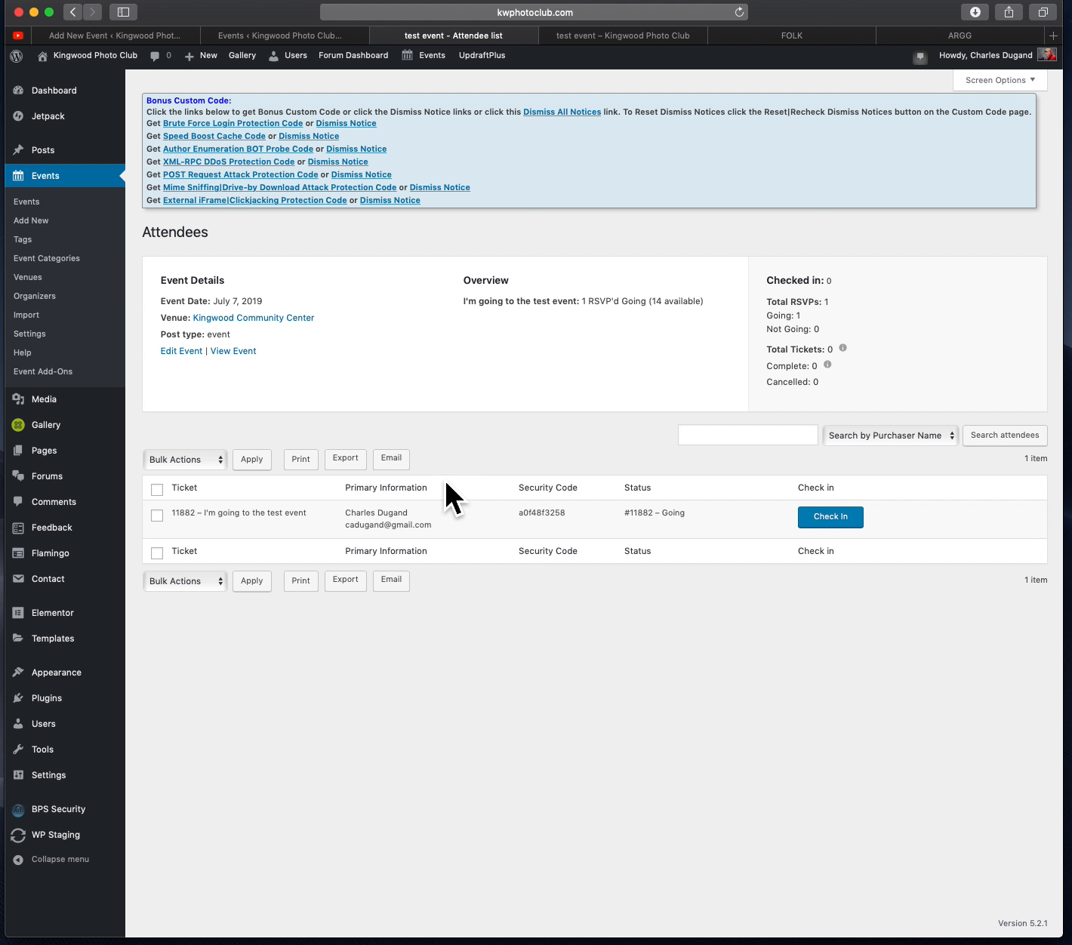
Examine the recipient options for emailing the attendee list, then close the email dialog without sending
click(406, 475)
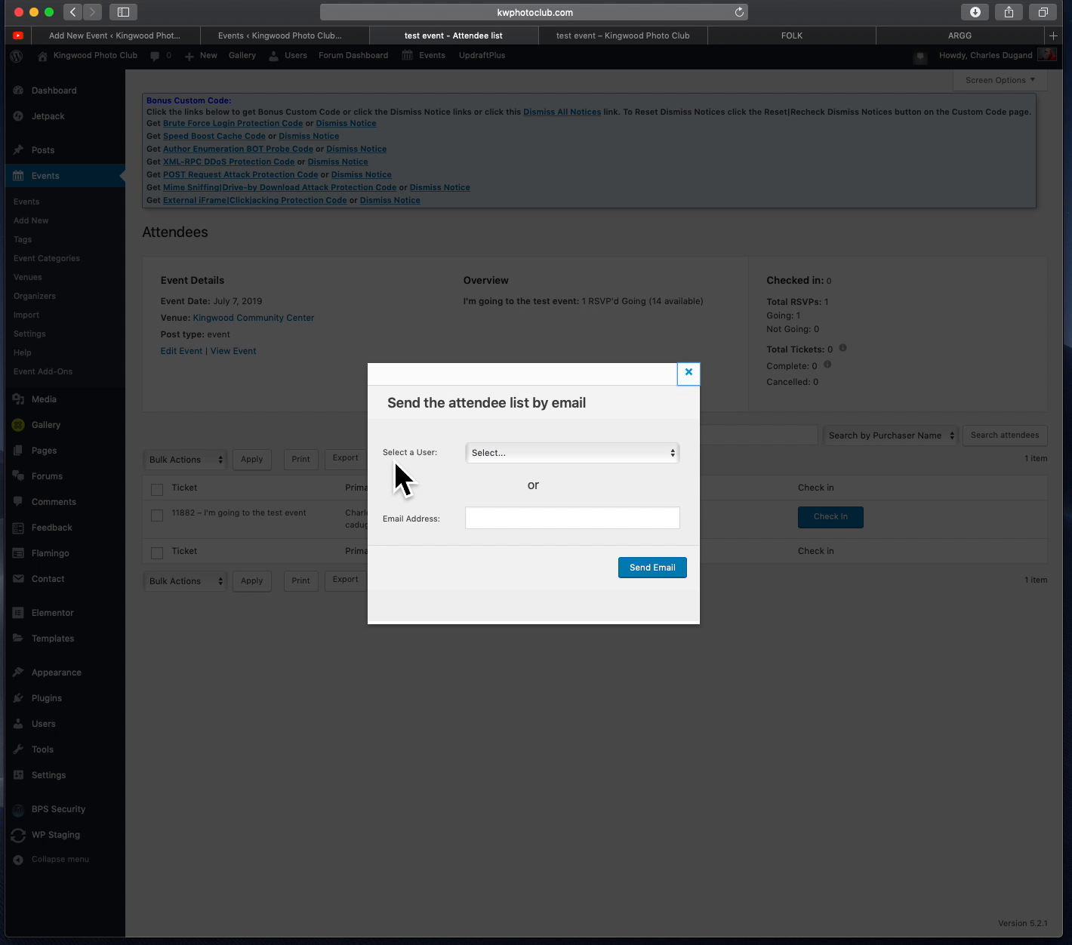
click(520, 455)
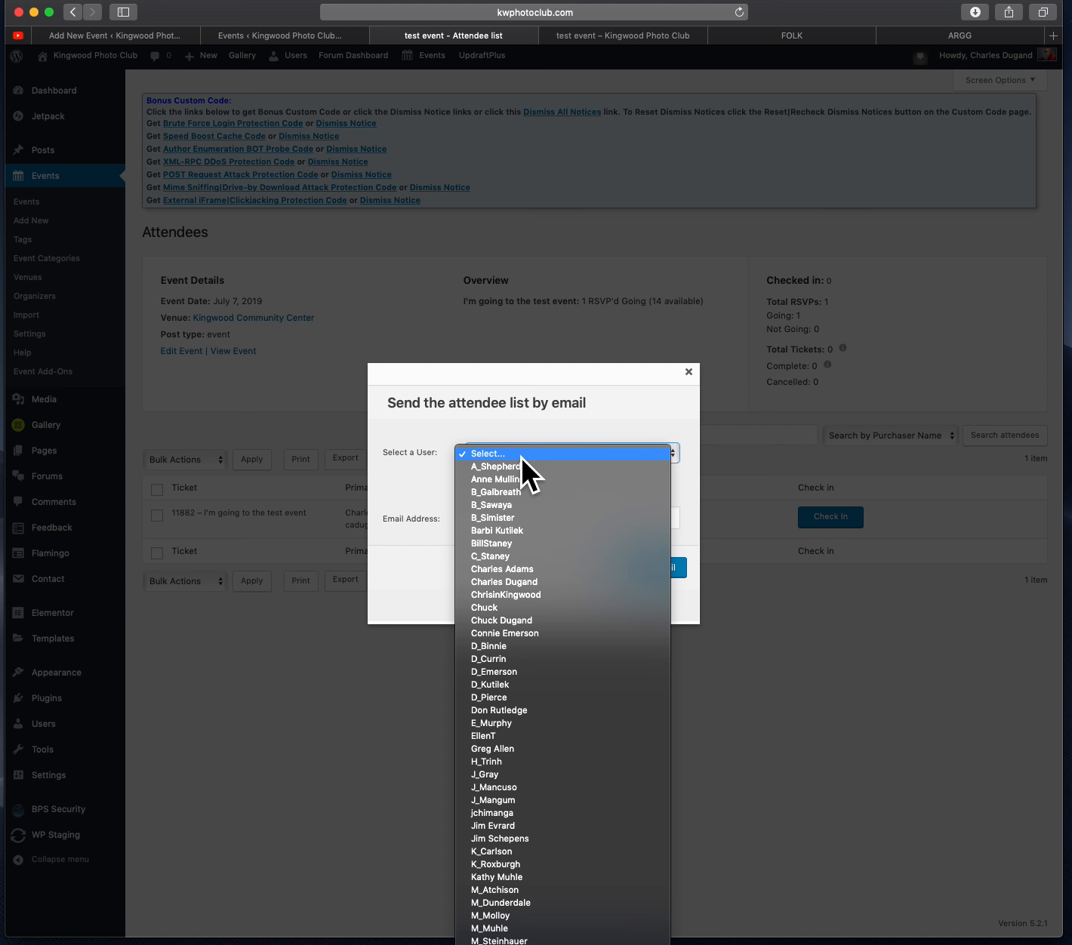
scroll(540, 627, down, 5)
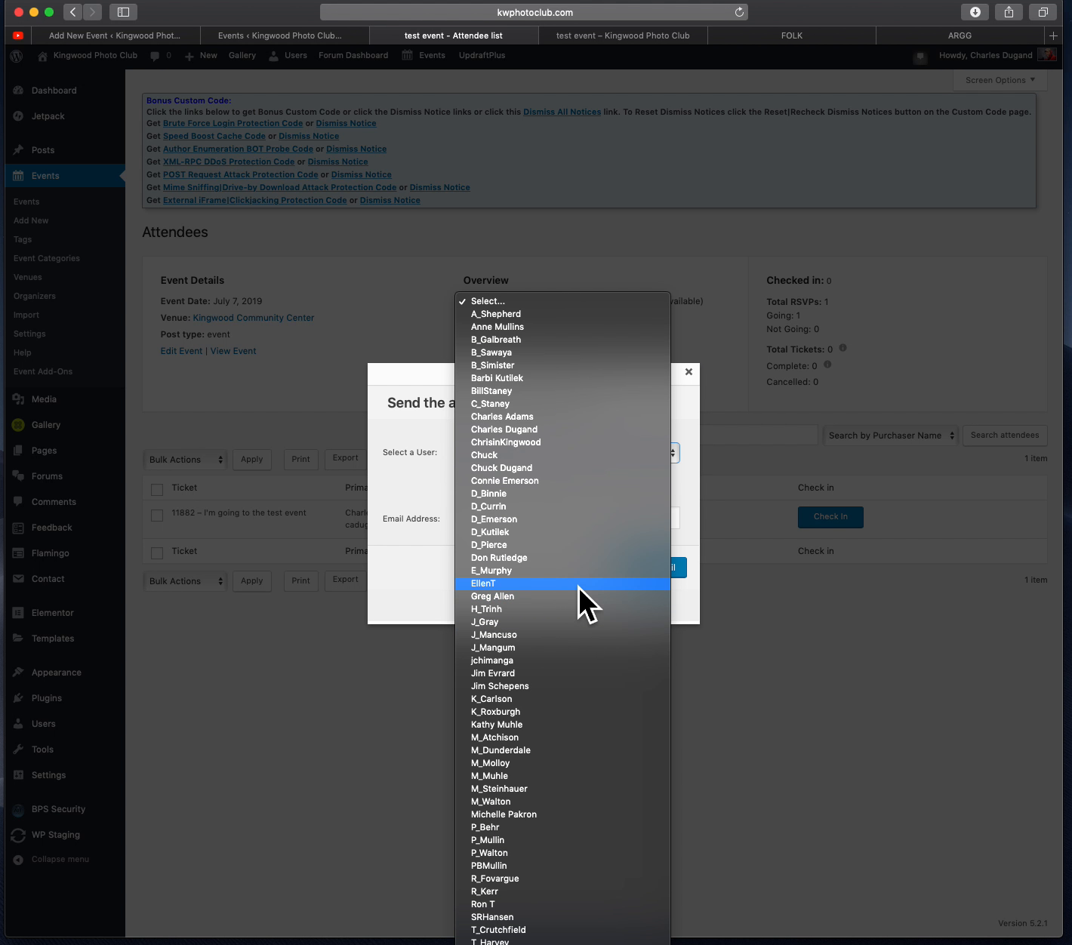
click(754, 662)
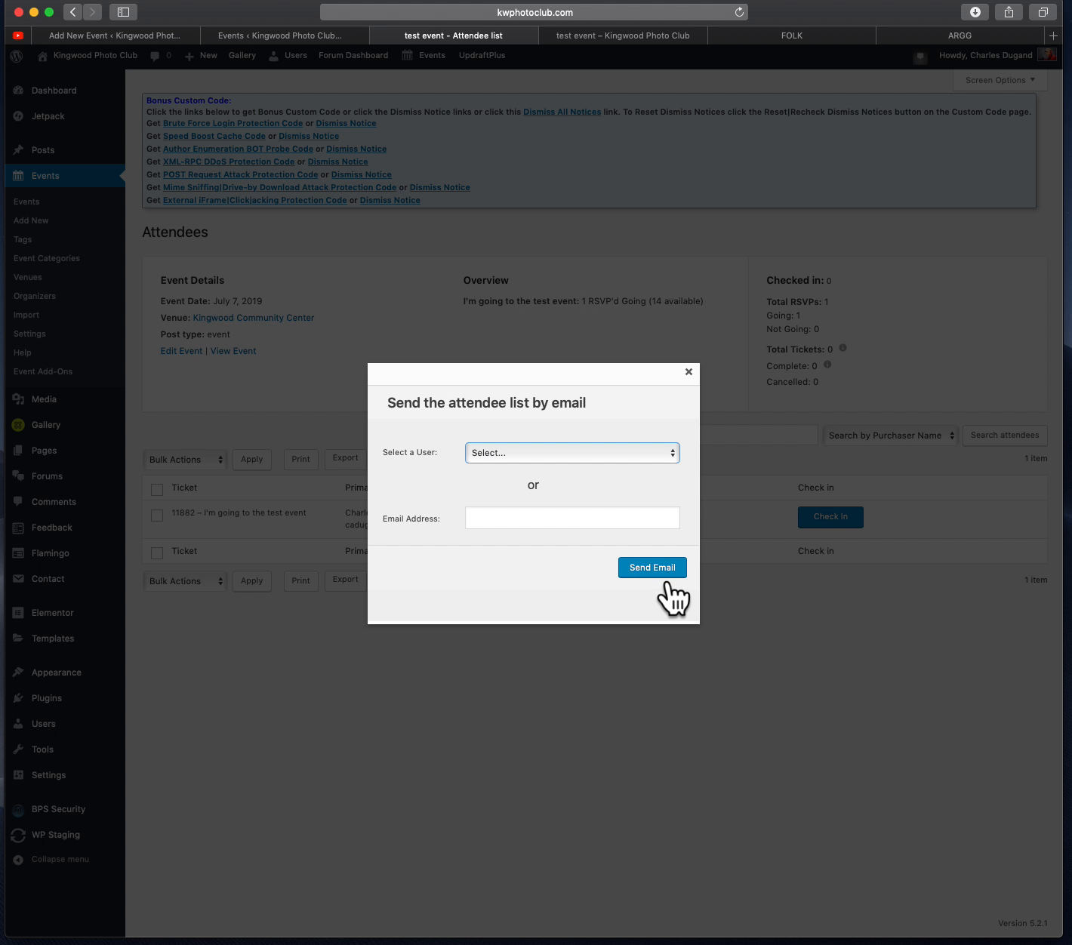
click(688, 372)
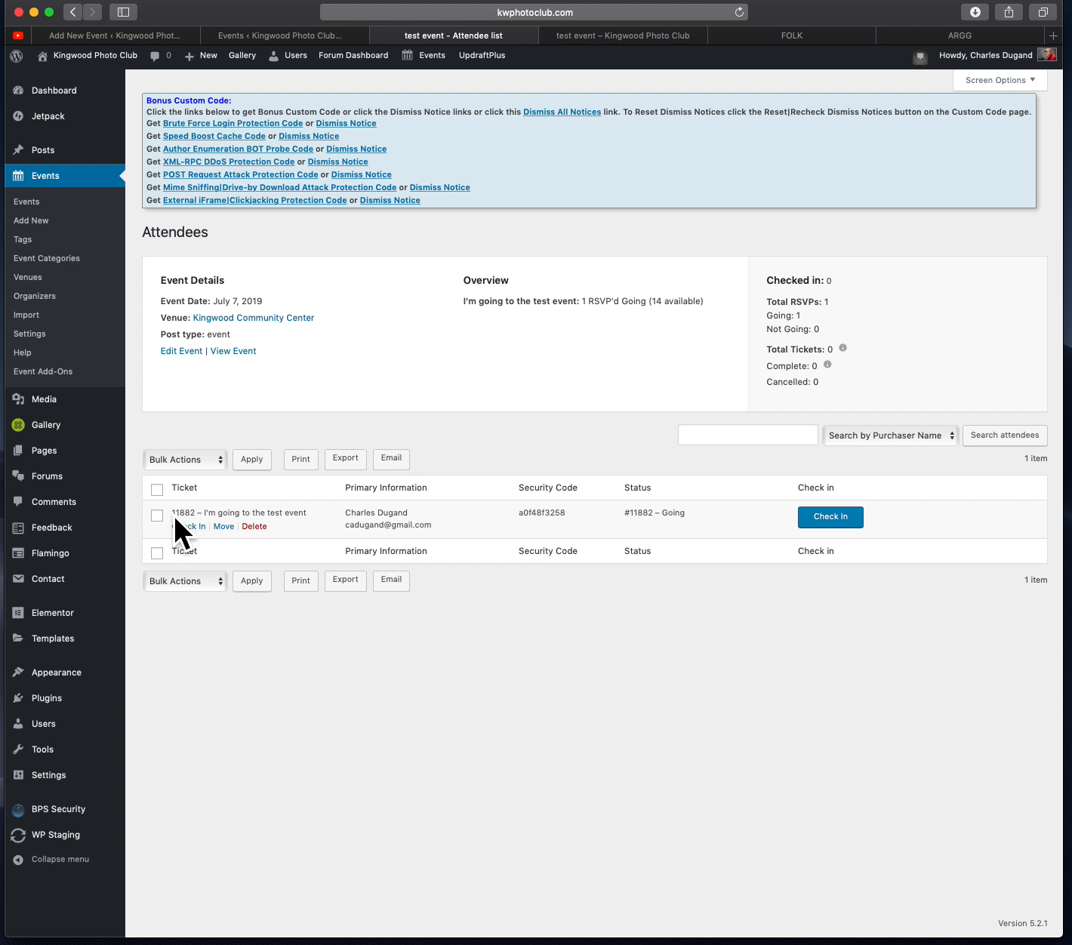
Choose Delete as the attendee bulk action without applying it, and export the attendee list
click(197, 462)
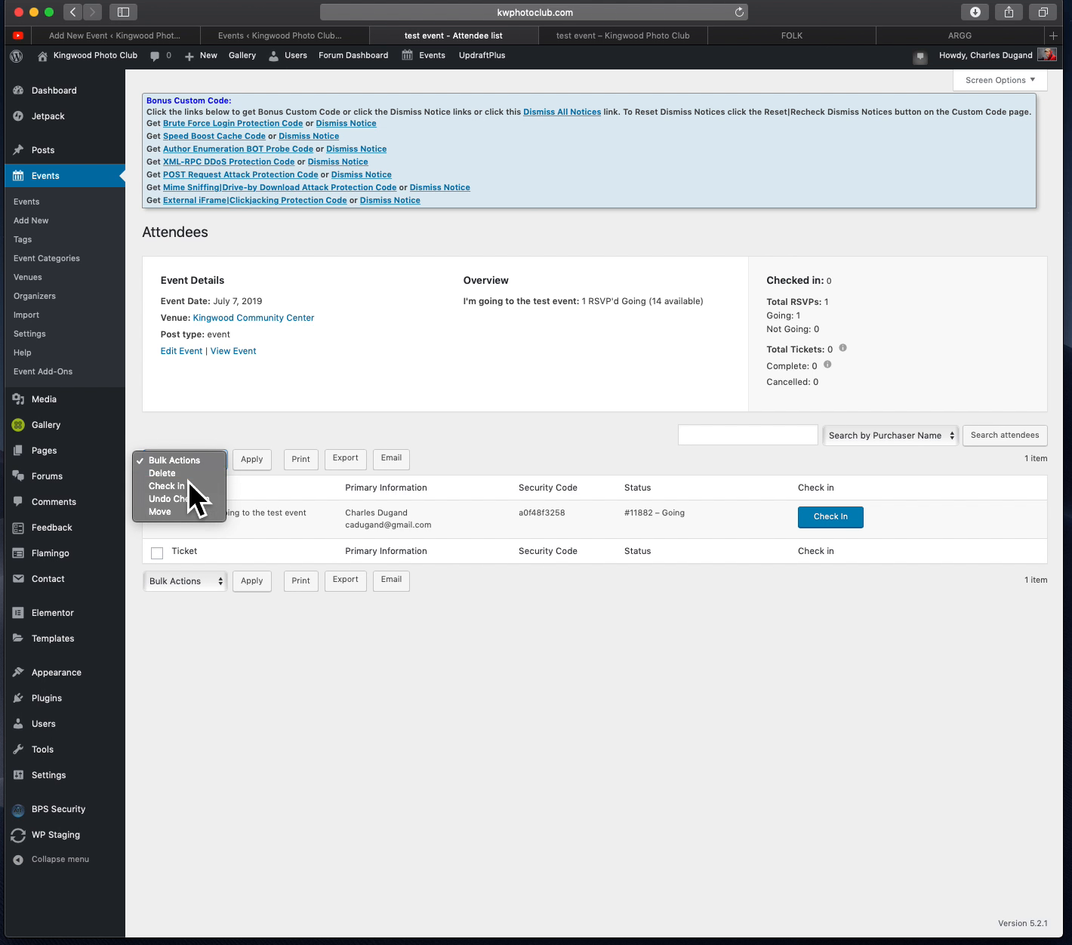
click(187, 474)
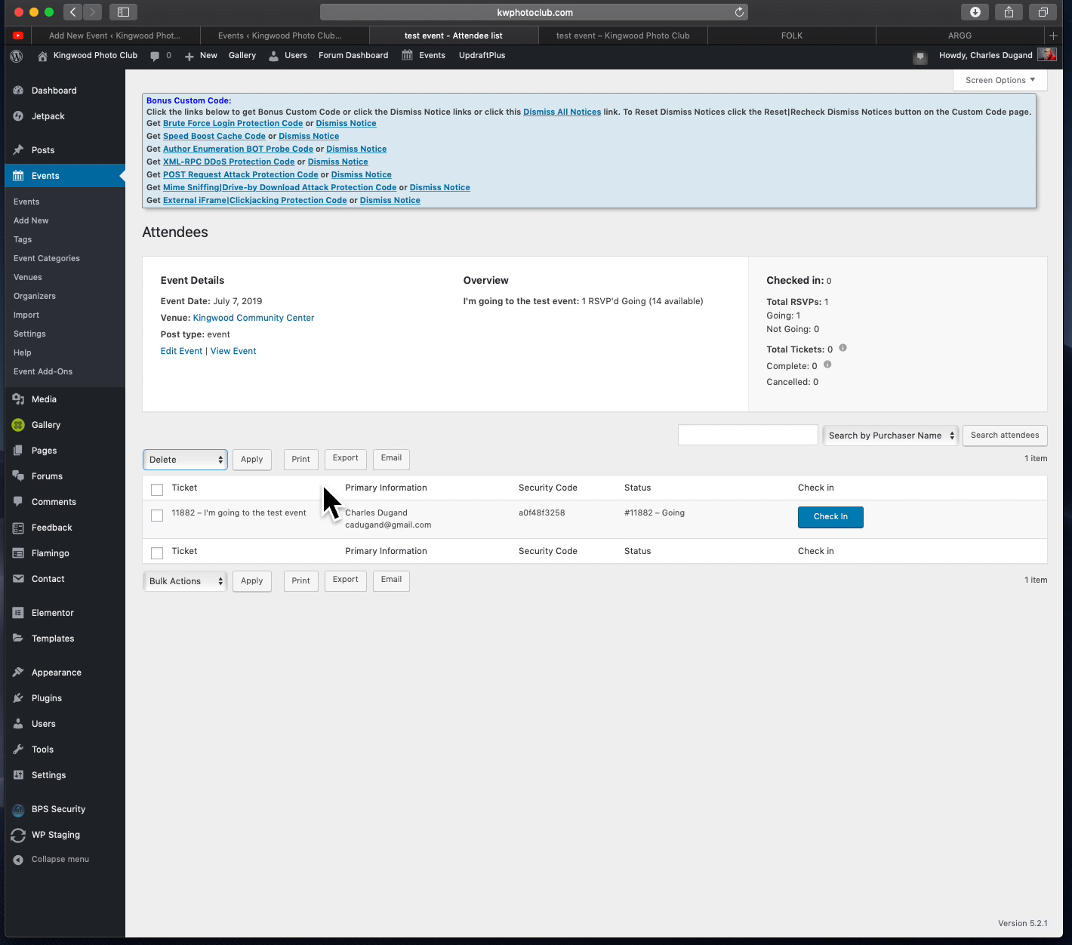
click(367, 468)
Switch to Finder, open test-event-attendees-3.csv from Downloads to inspect it, then close the spreadsheet and the Finder window
click(110, 944)
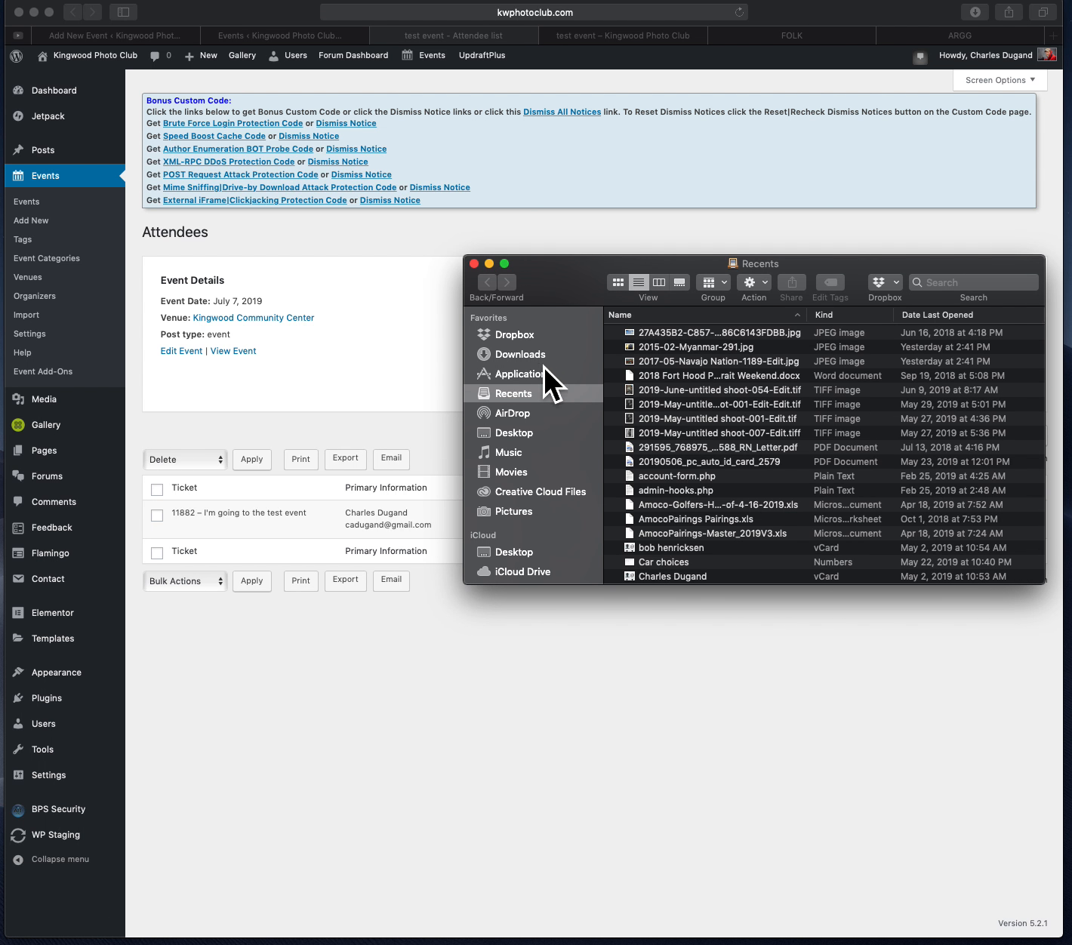
click(546, 355)
scroll(726, 363, up, 1)
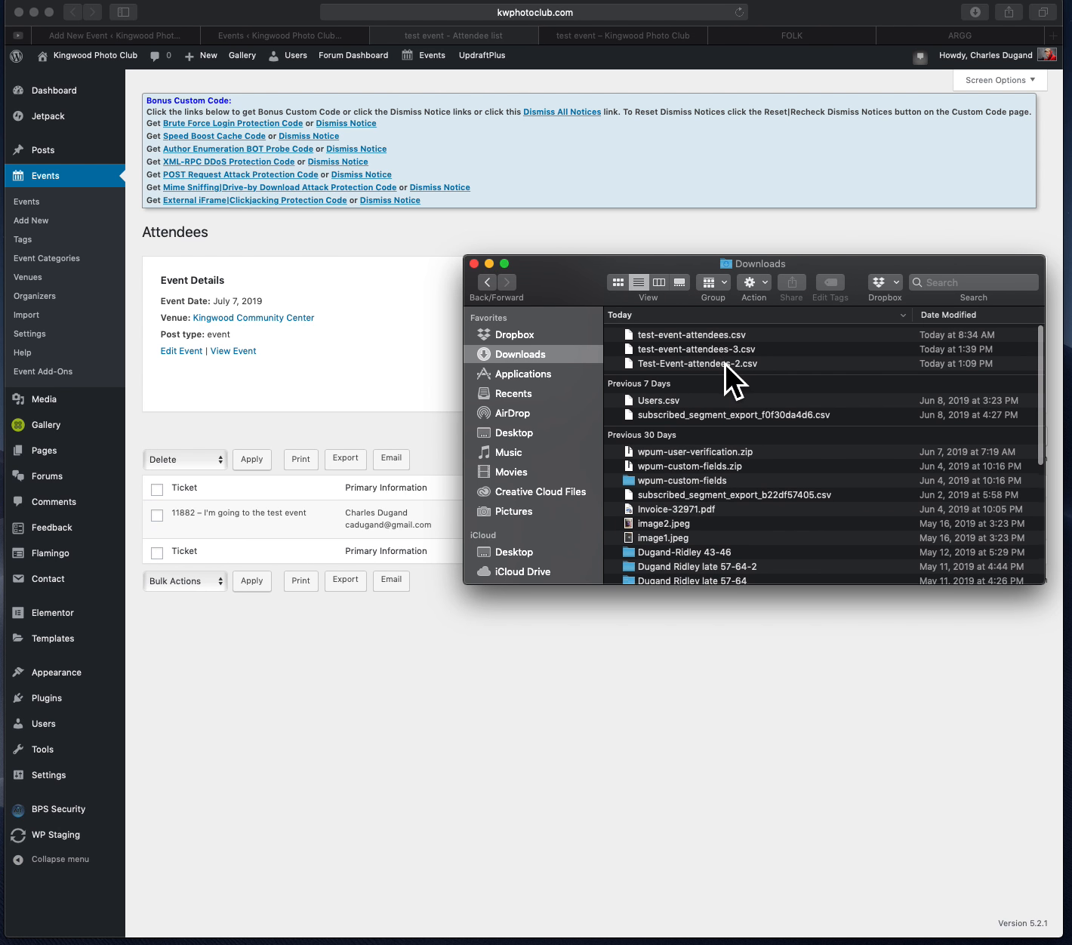
click(650, 351)
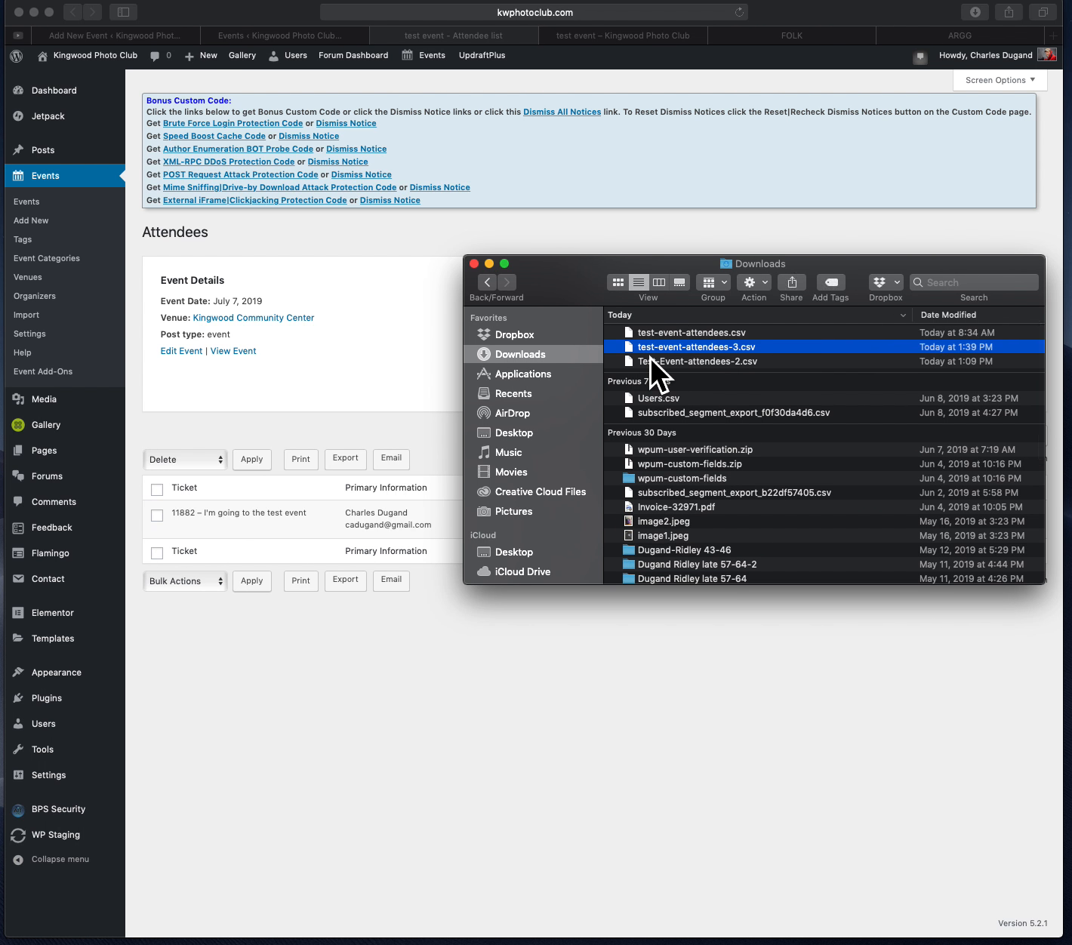
double_click(648, 353)
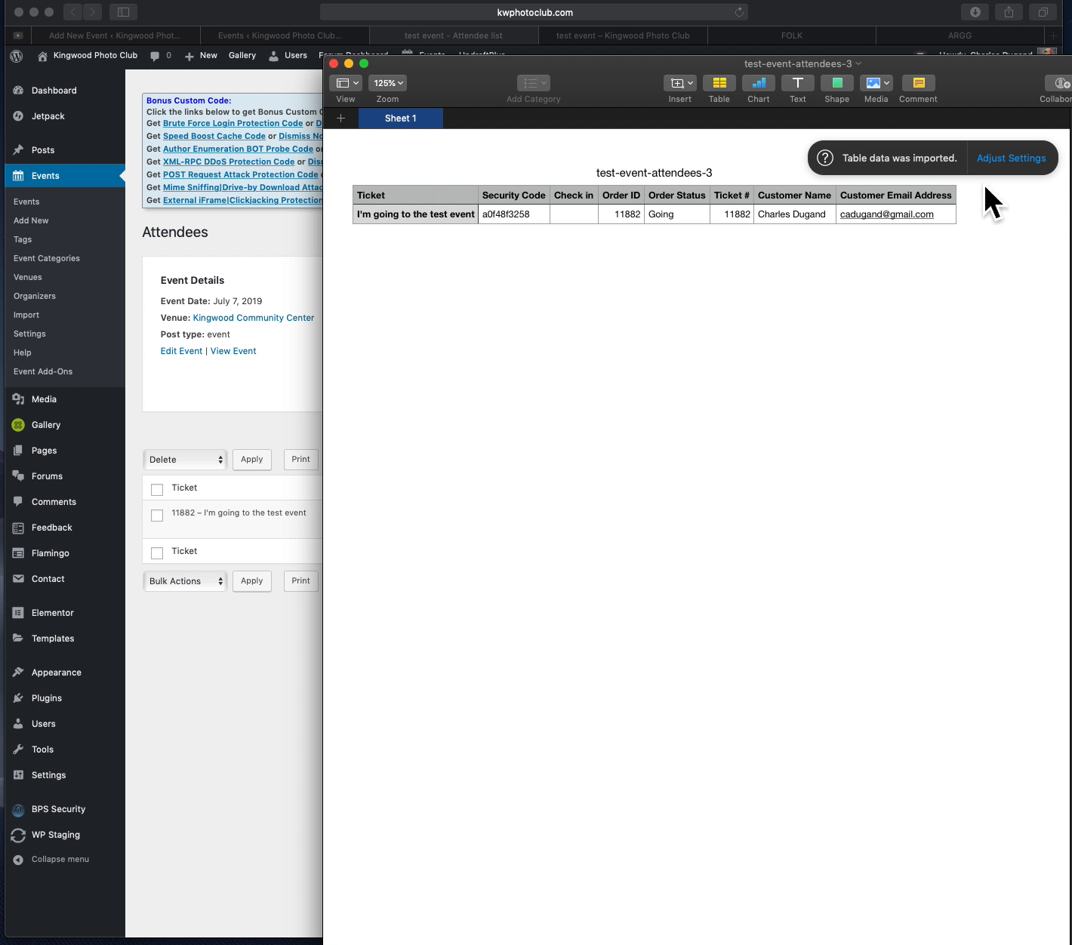
click(333, 65)
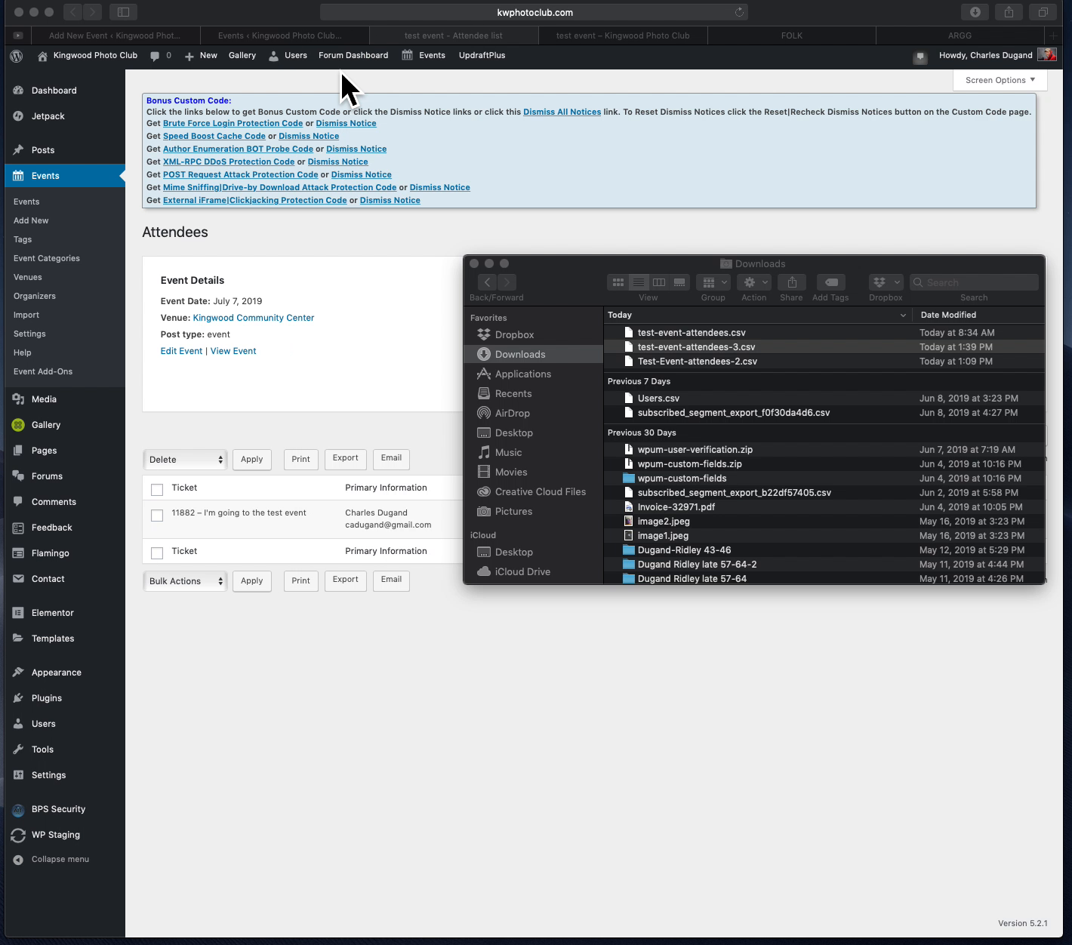
click(475, 264)
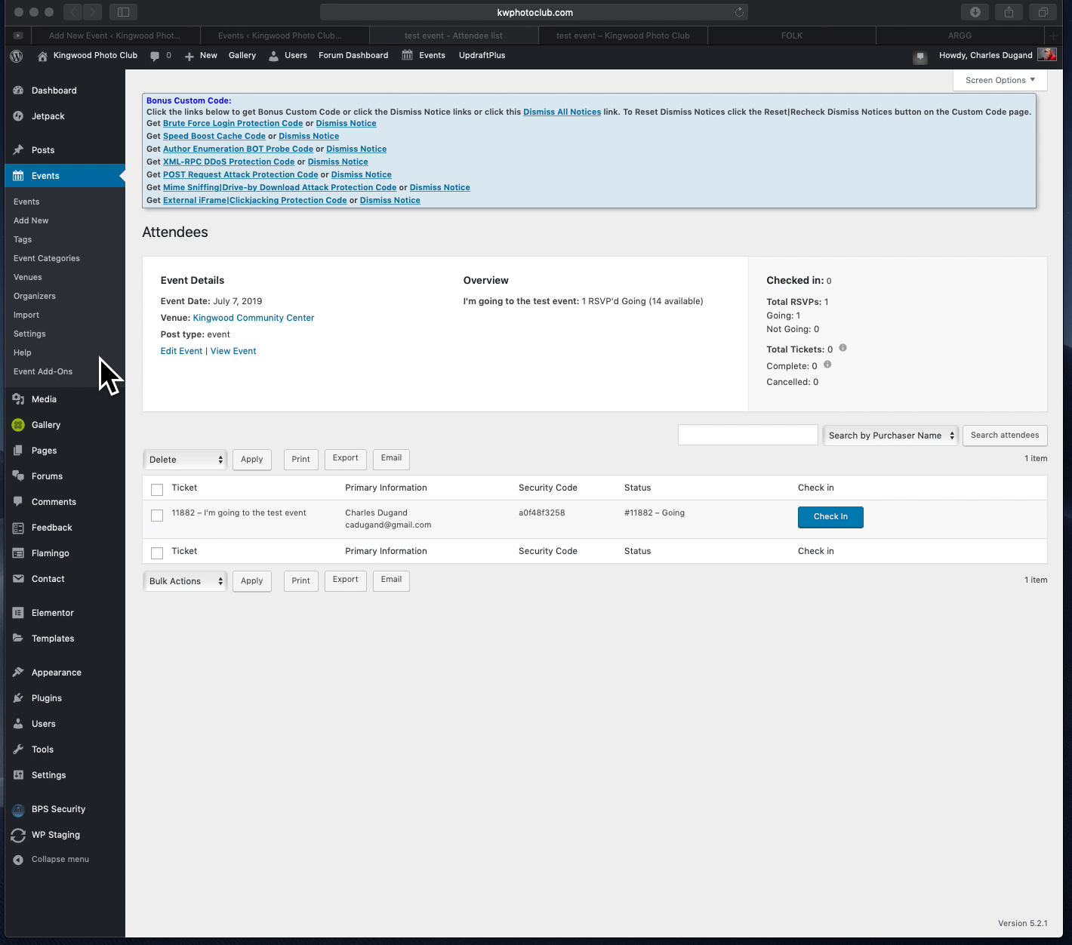
Return to the admin events list, sort it by ascending start date, and reopen the test event's attendees
click(43, 210)
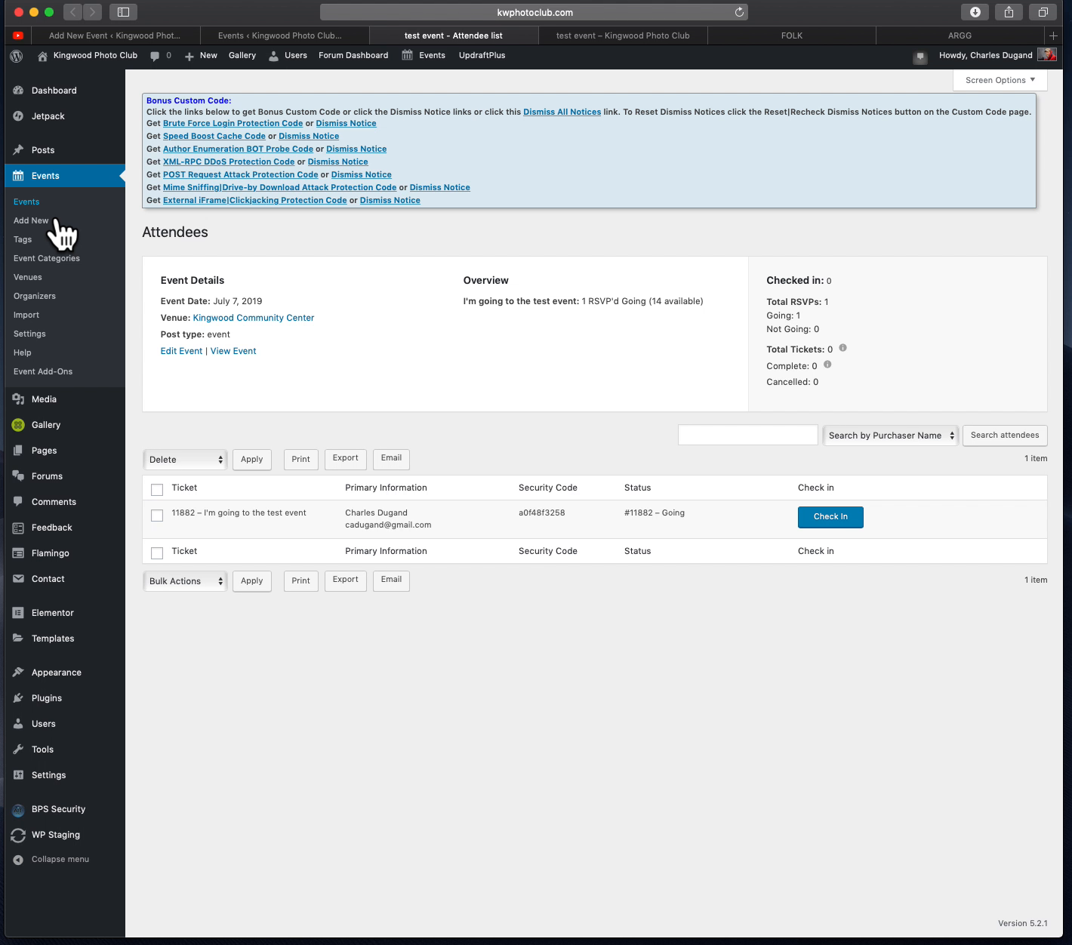
click(55, 219)
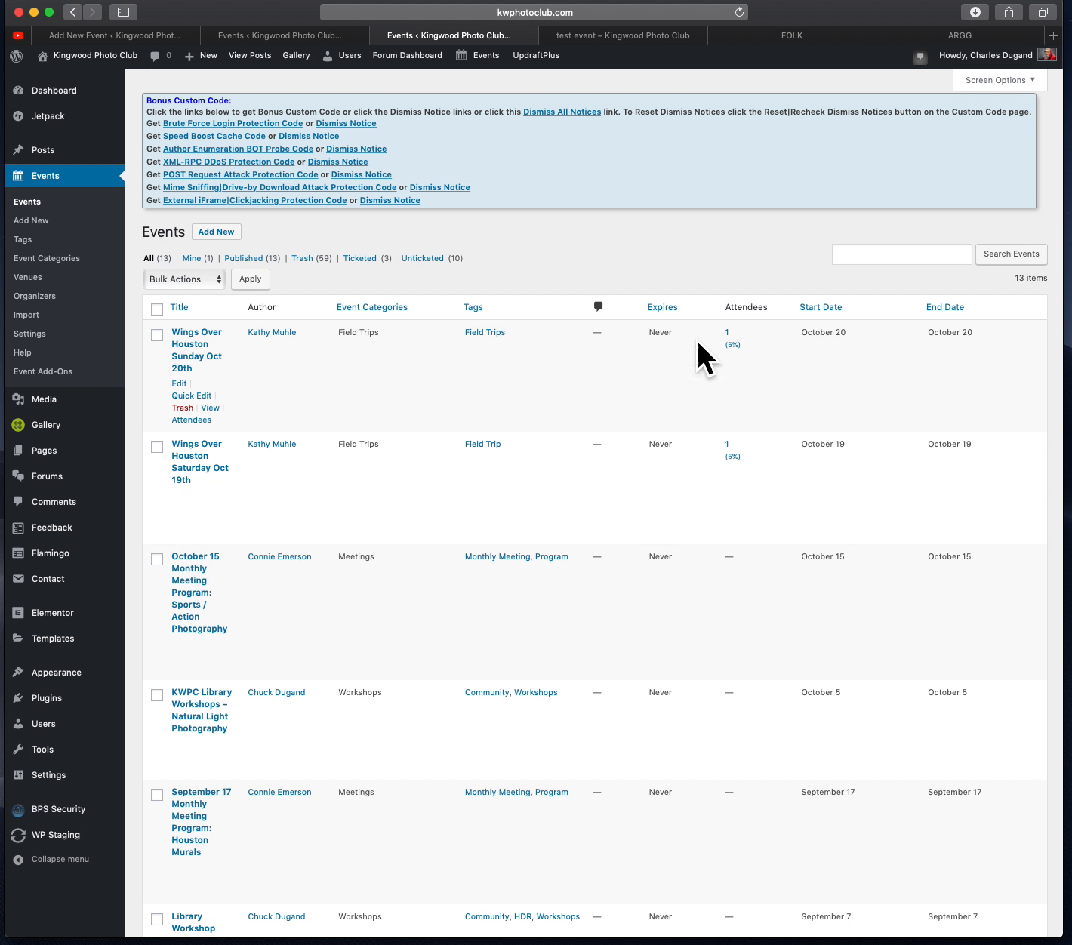
click(821, 315)
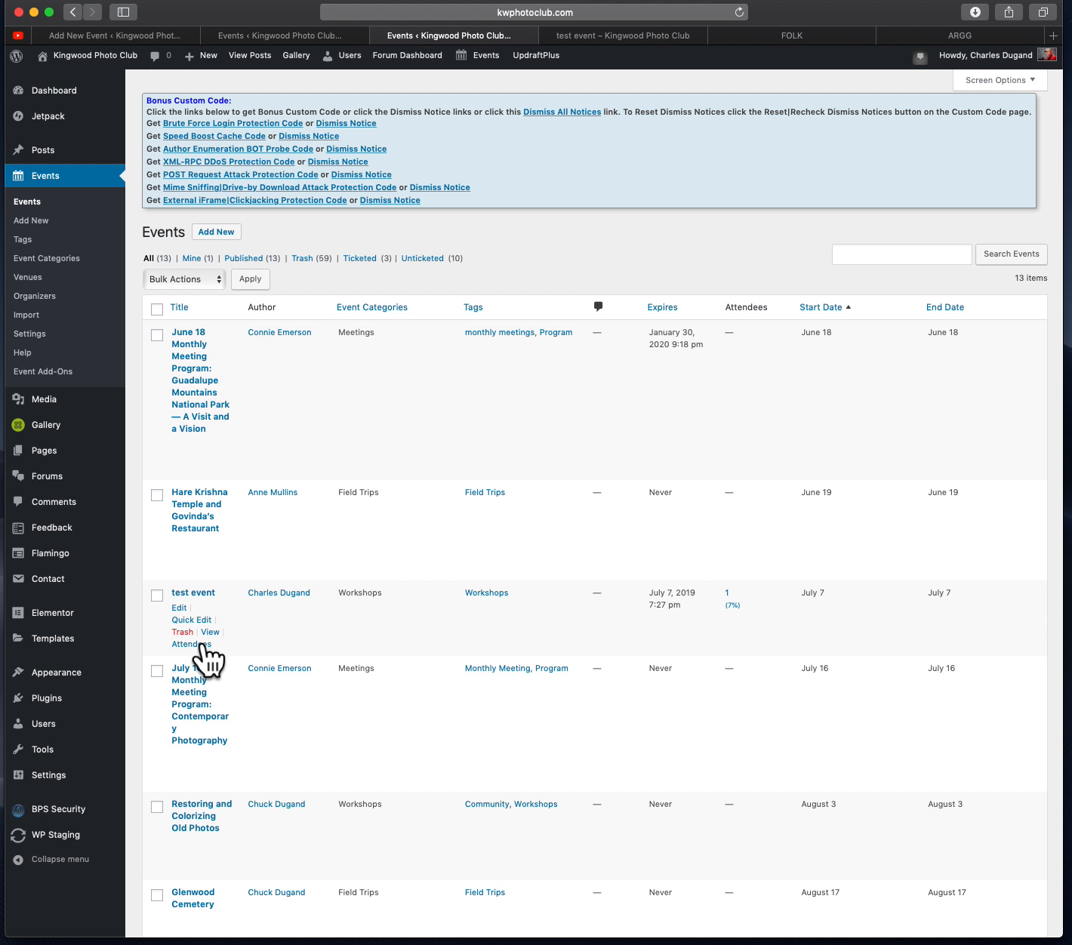
click(201, 648)
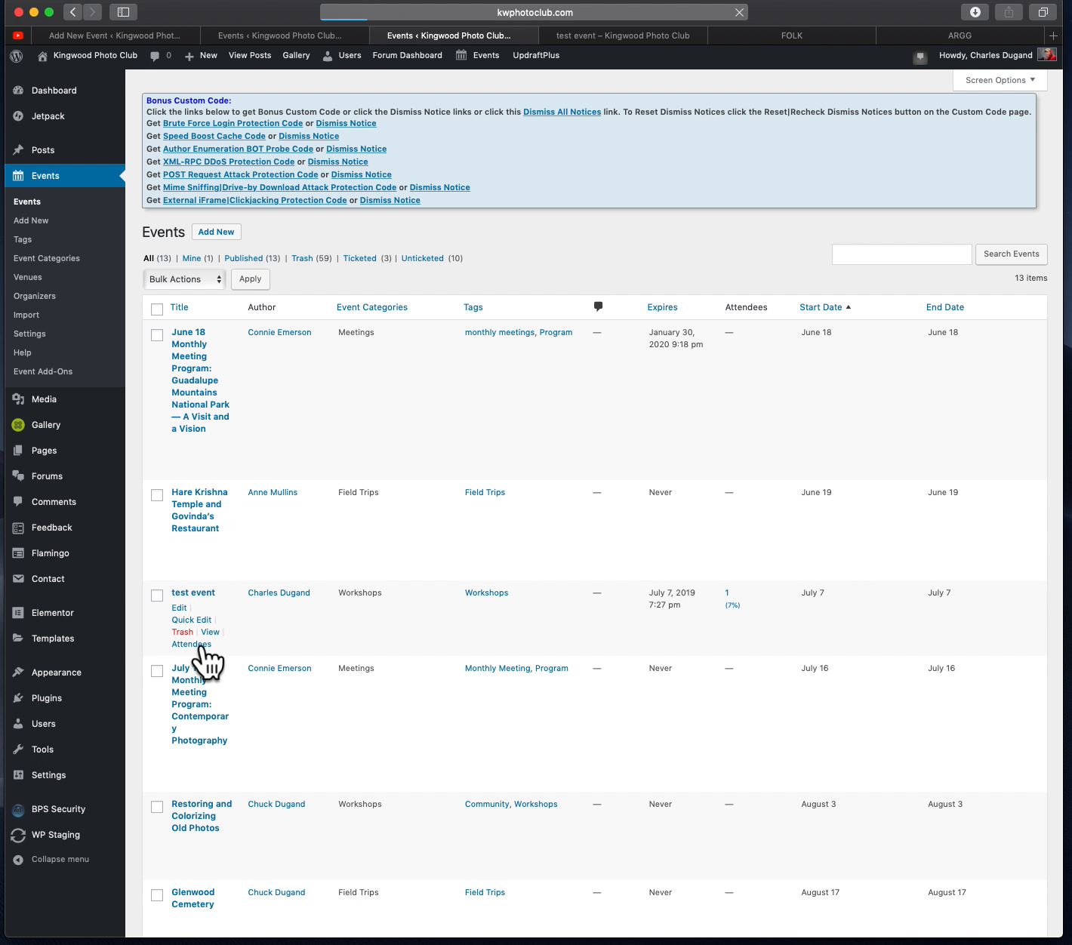